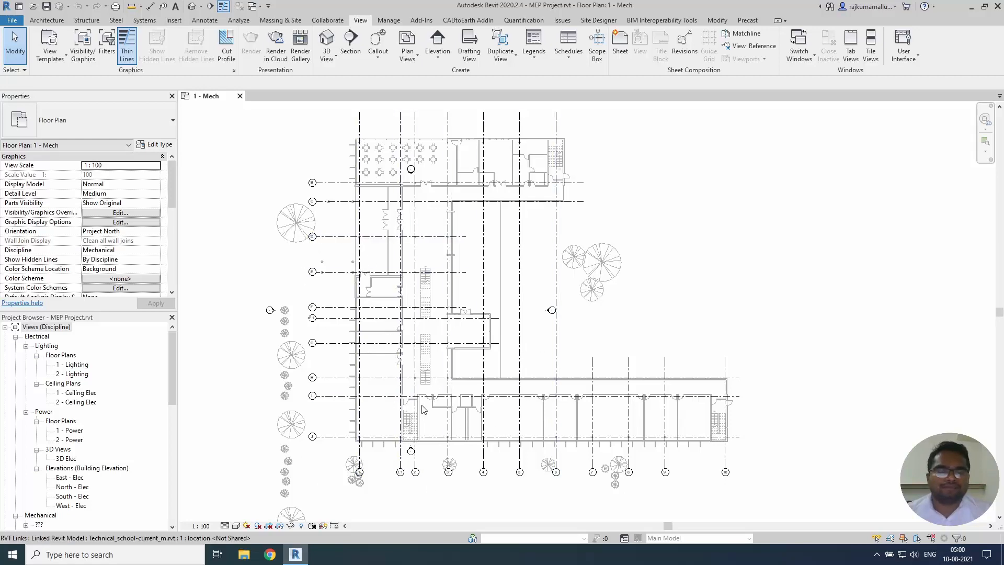
Turn on the Rooms model category in the visibility overrides of the 1 - Mech floor plan.
scroll(353, 428, "up", 2)
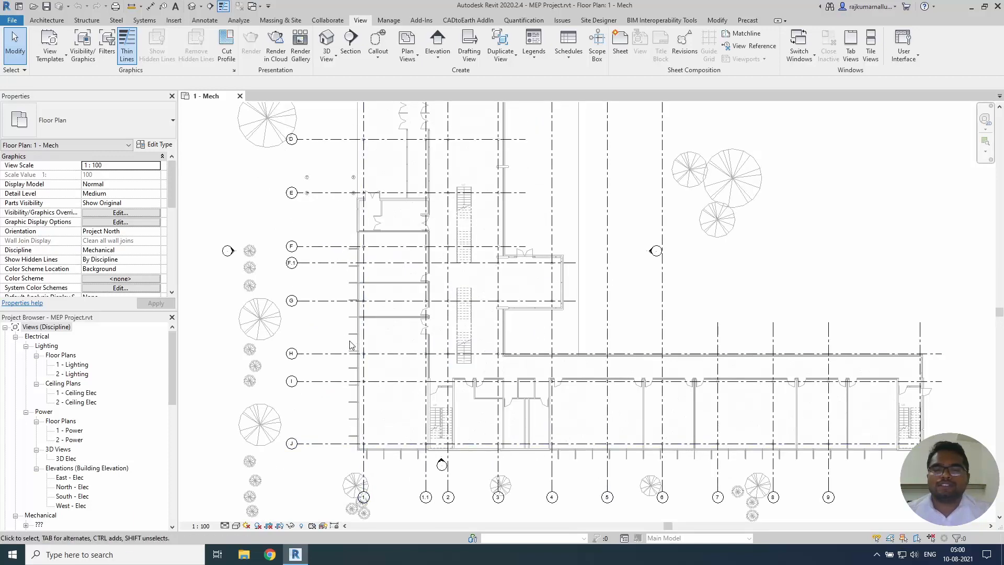
scroll(393, 449, "up", 2)
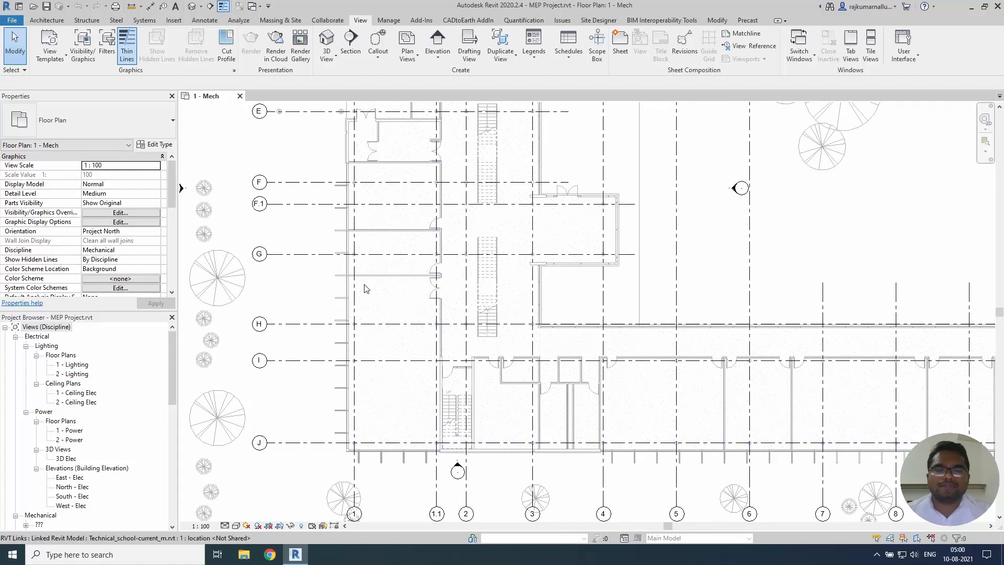
scroll(369, 432, "up", 1)
scroll(369, 432, "up", 1)
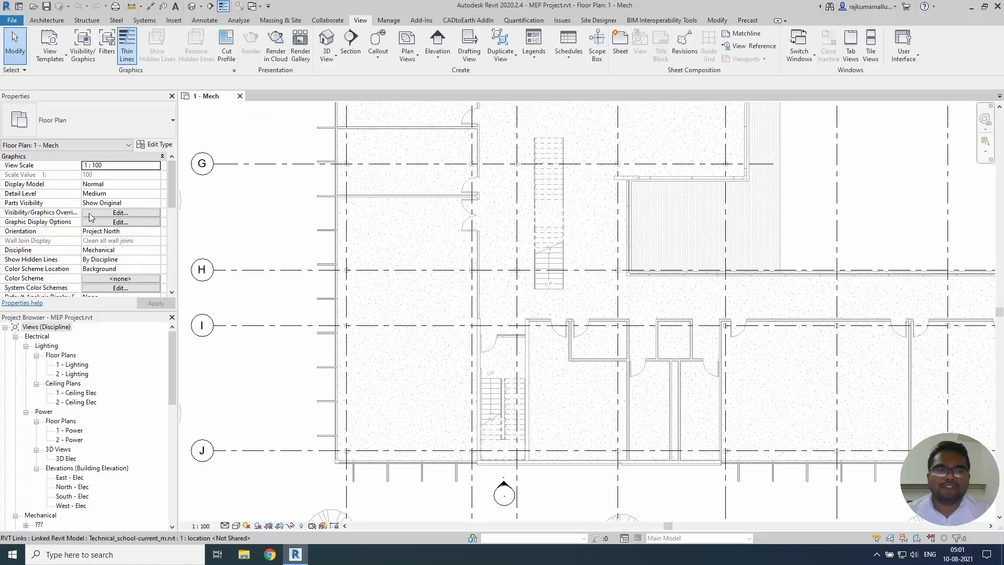
left_click(106, 213)
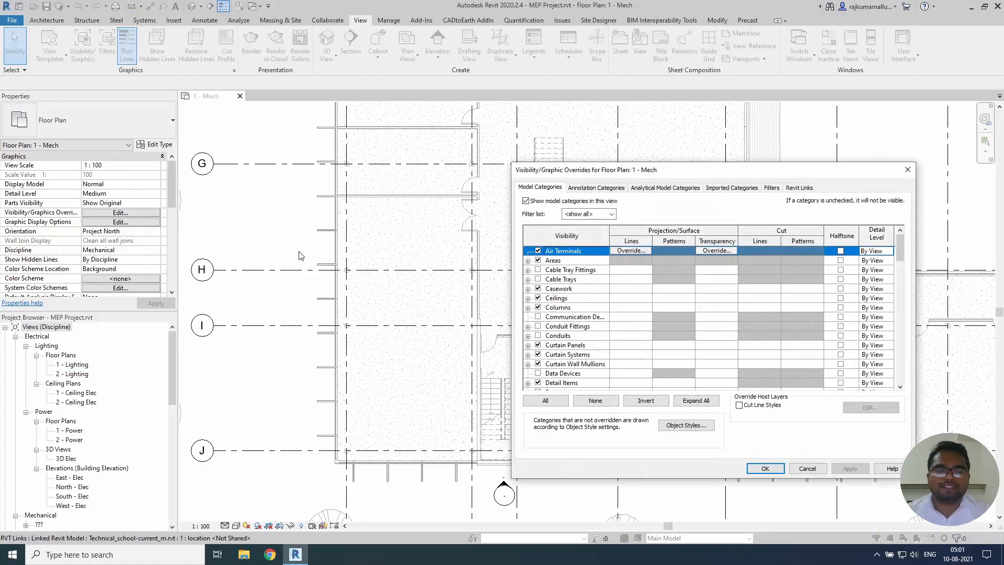
left_click(569, 318)
scroll(569, 317, "down", 7)
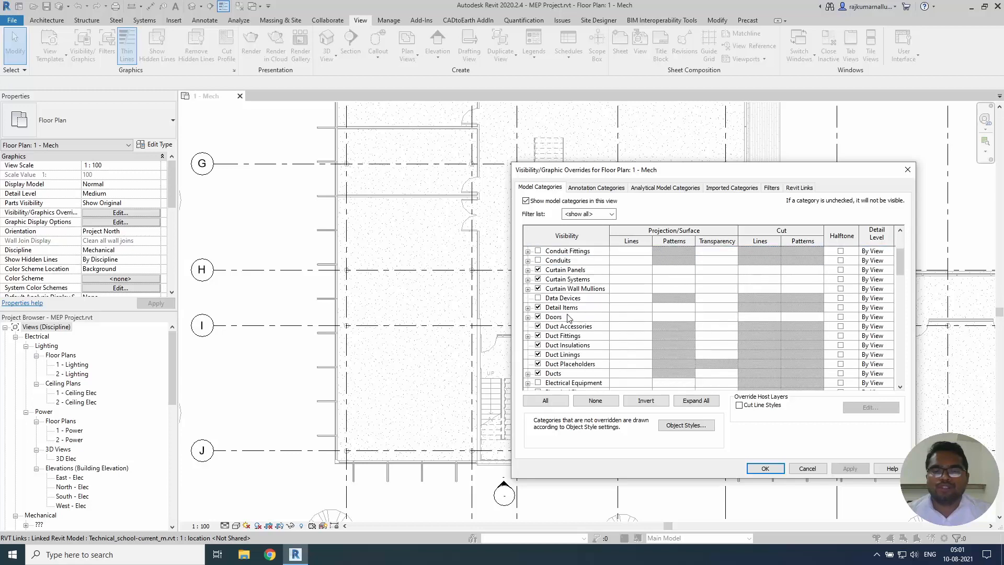
scroll(569, 318, "down", 7)
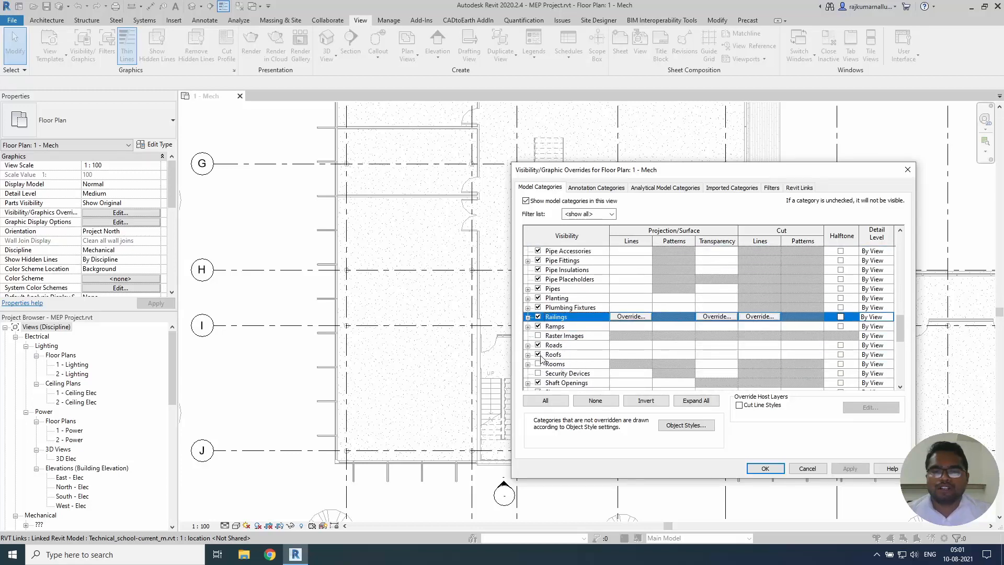
scroll(542, 360, "down", 1)
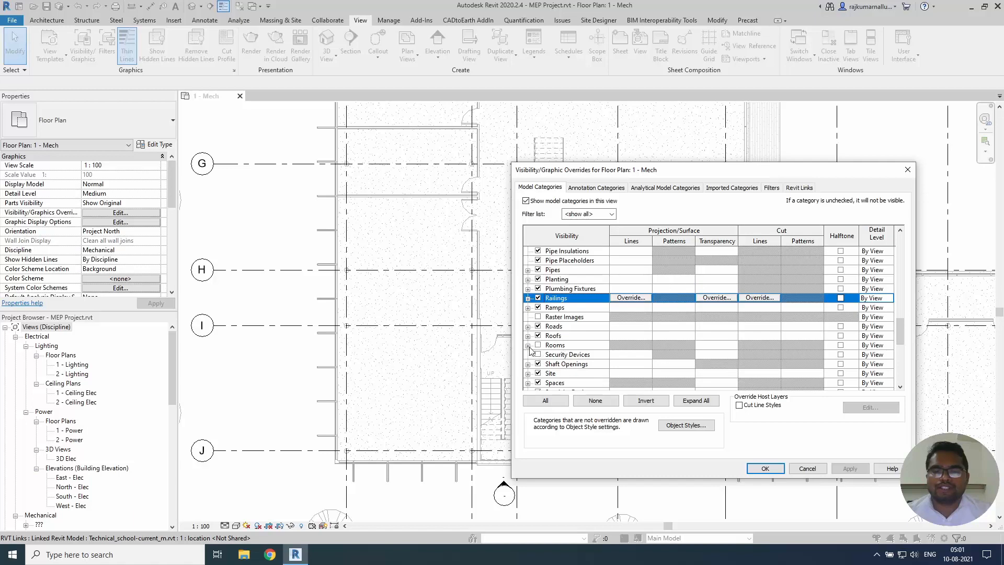
left_click(538, 345)
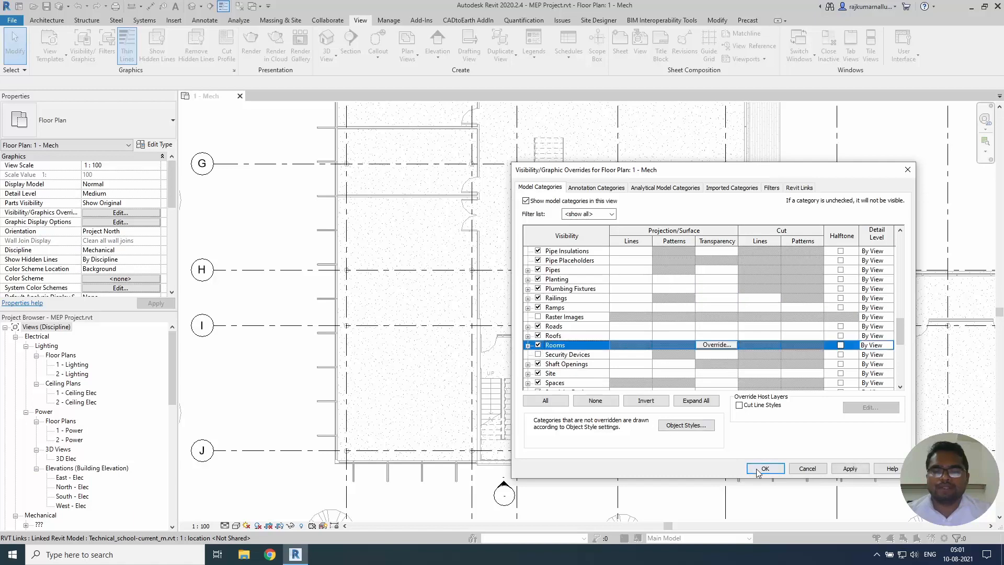
left_click(761, 469)
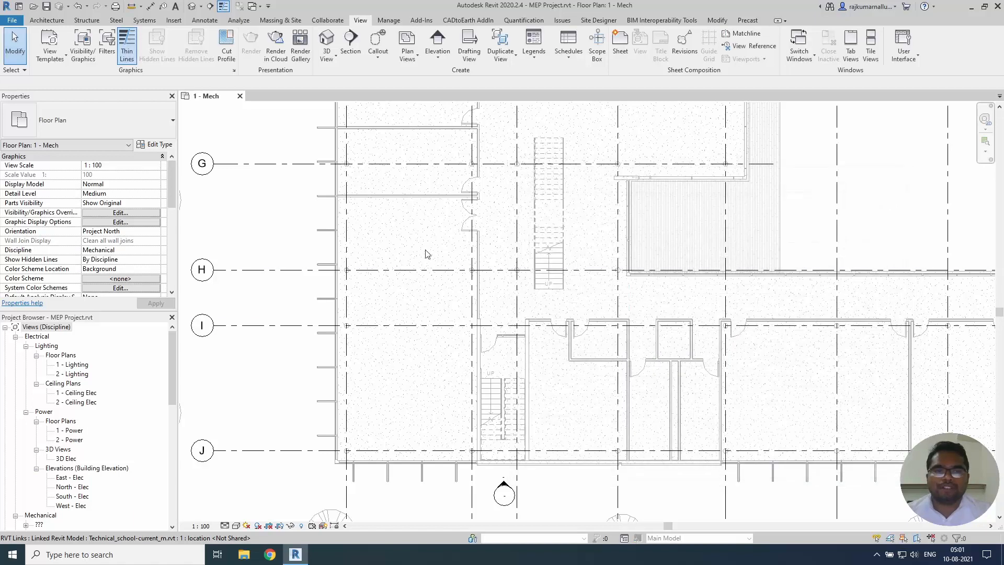
Inspect the properties of the linked room at grid G and undo the Rooms visibility change.
left_click(406, 198)
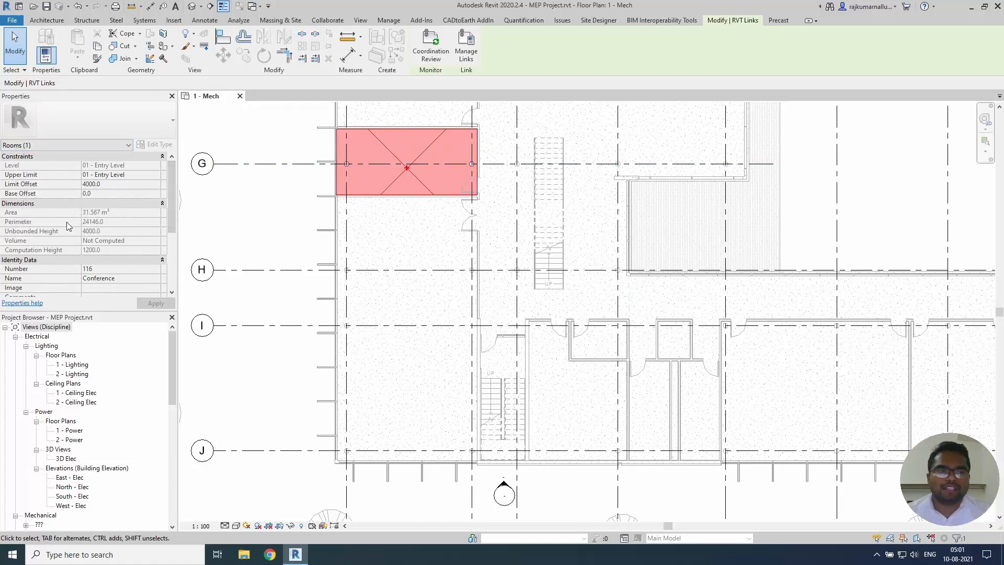
left_click(253, 297)
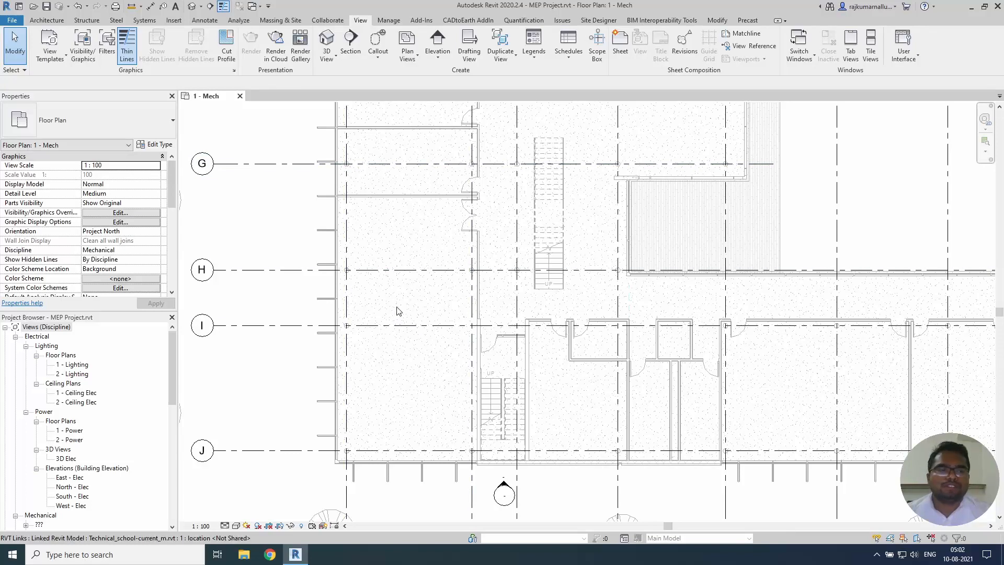
scroll(396, 309, "down", 2)
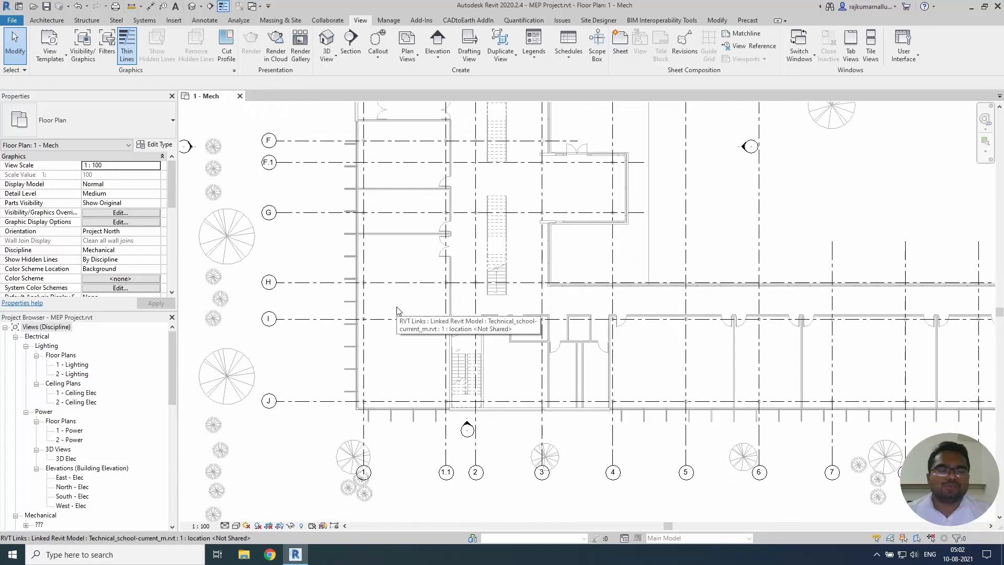
left_click(87, 7)
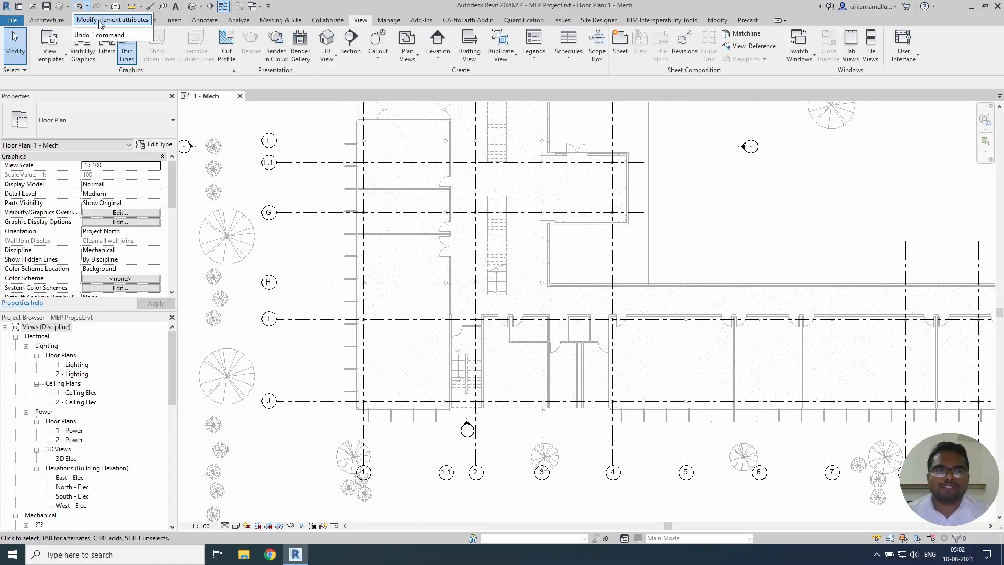
left_click(101, 20)
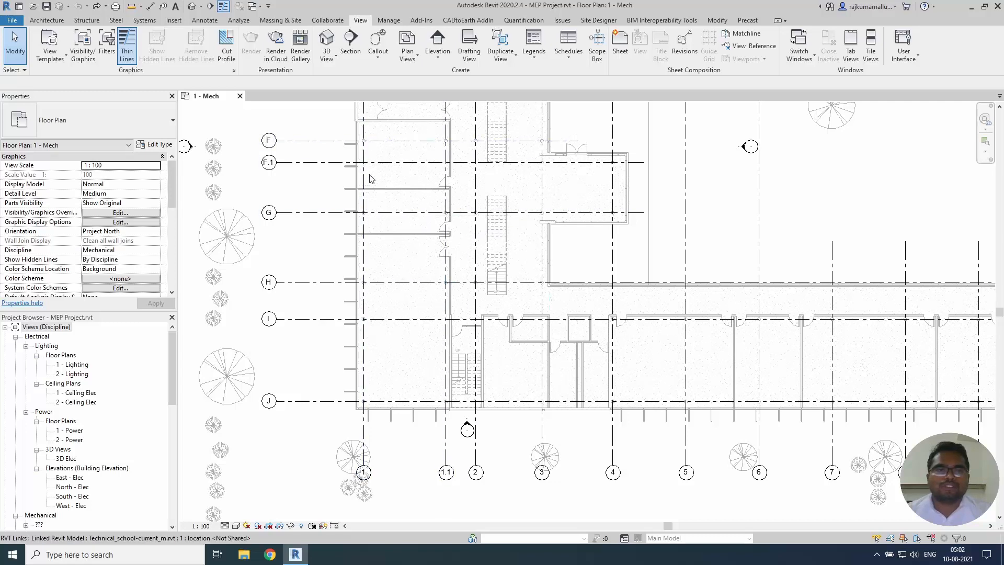
Place a tagged space in the room beside the stairs, between grids I and J.
left_click(238, 21)
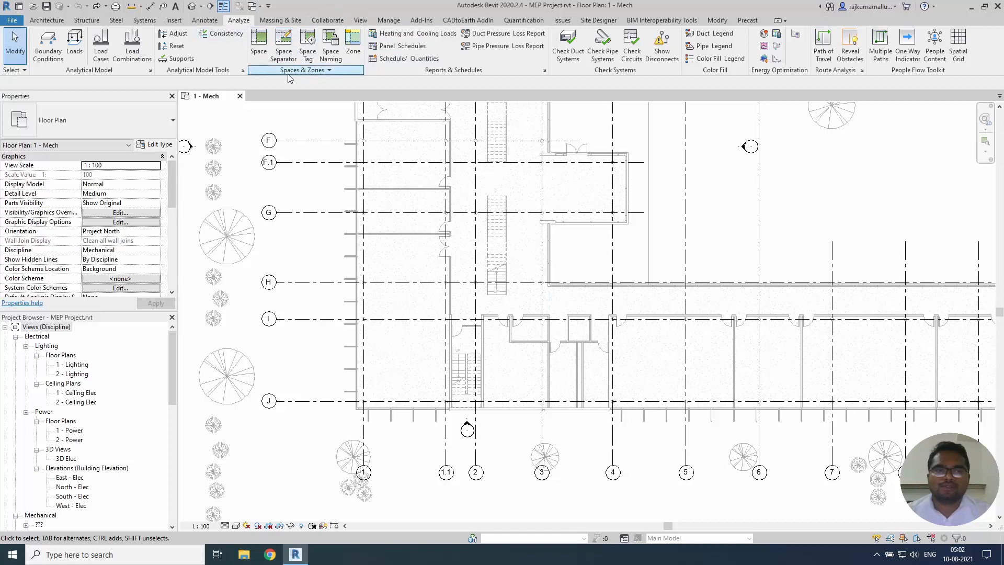
left_click(259, 52)
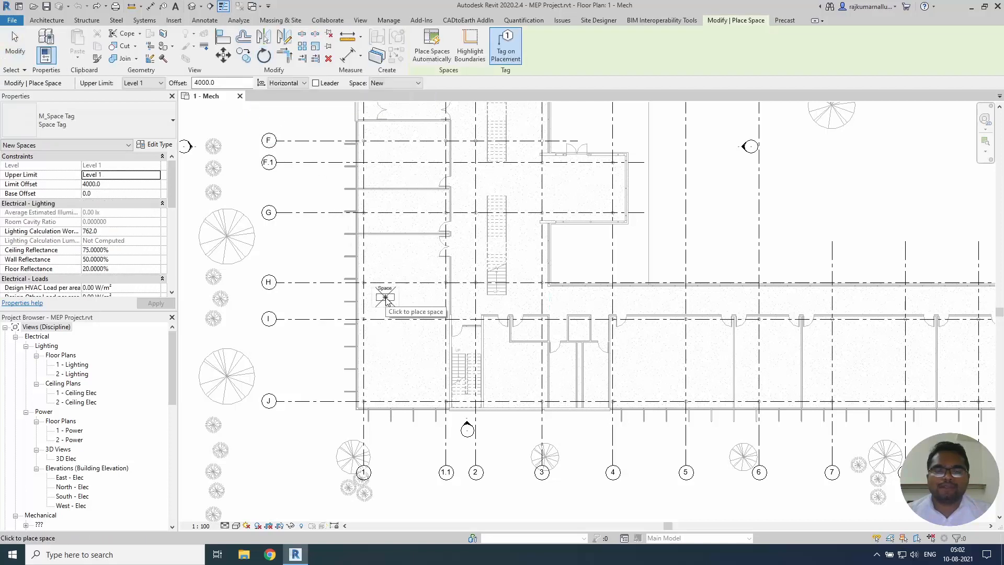
scroll(401, 308, "up", 2)
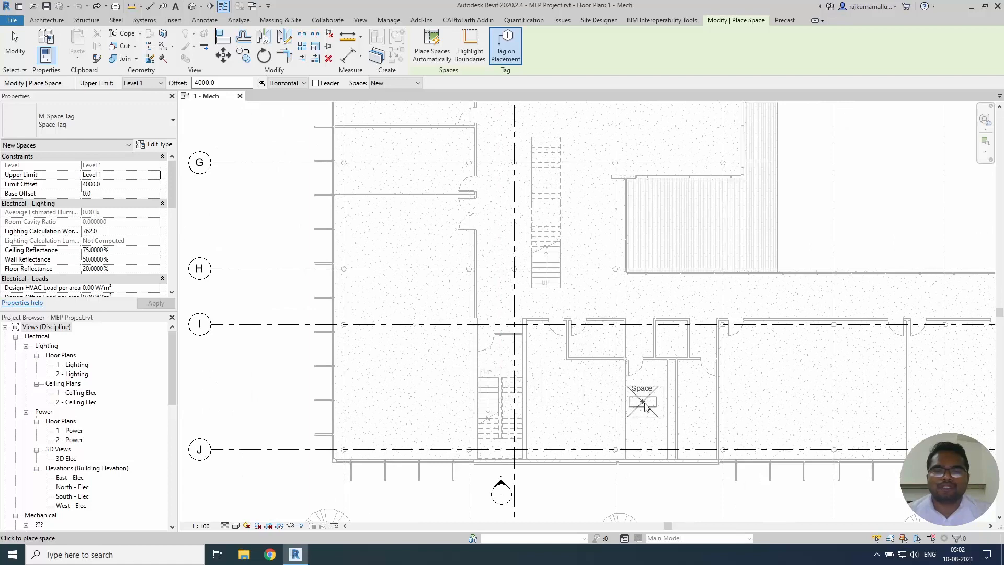
left_click(564, 396)
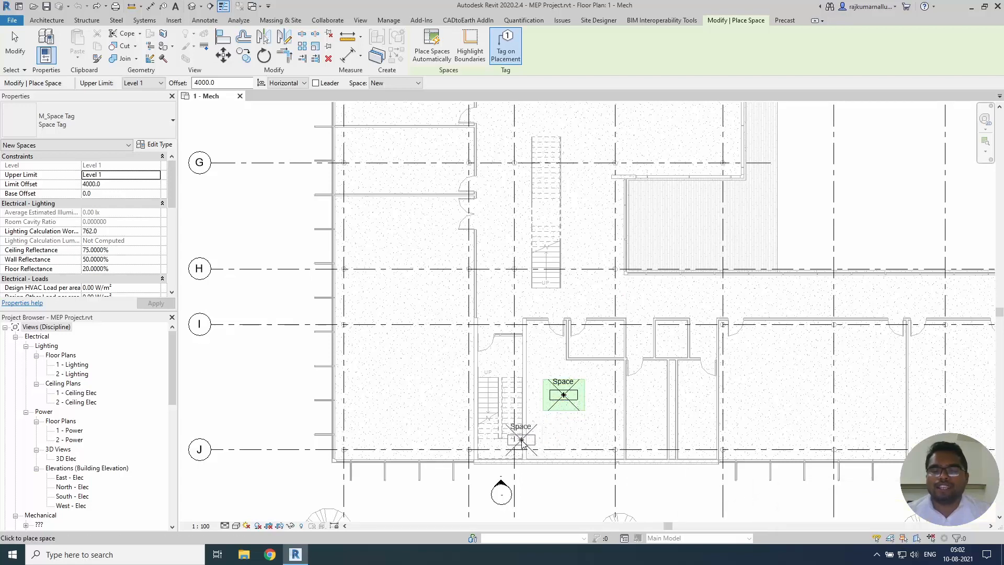
key("Escape")
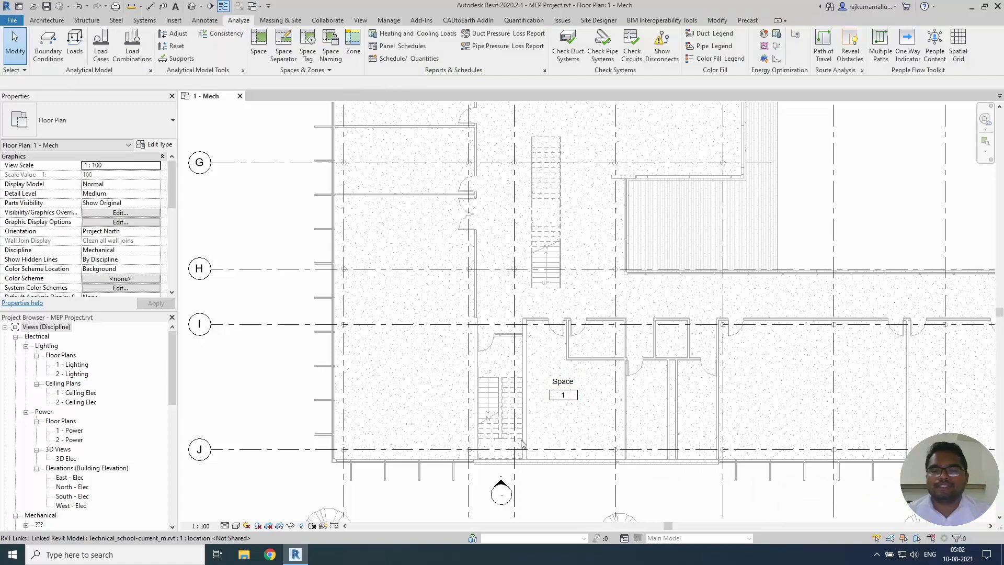
Enable Room Bounding in the type properties of the linked model Technical_school-current_m.rvt.
left_click(578, 360)
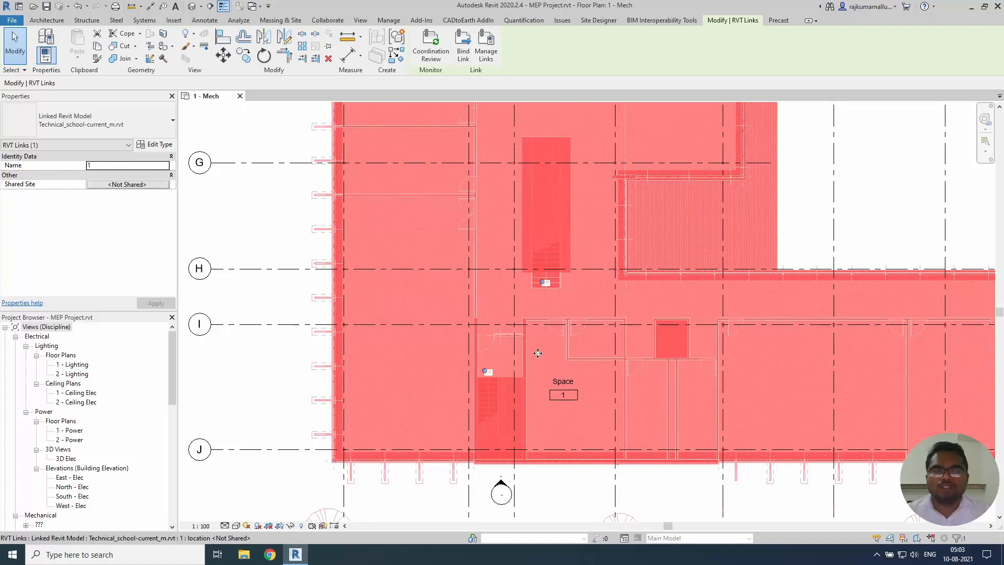
left_click(156, 145)
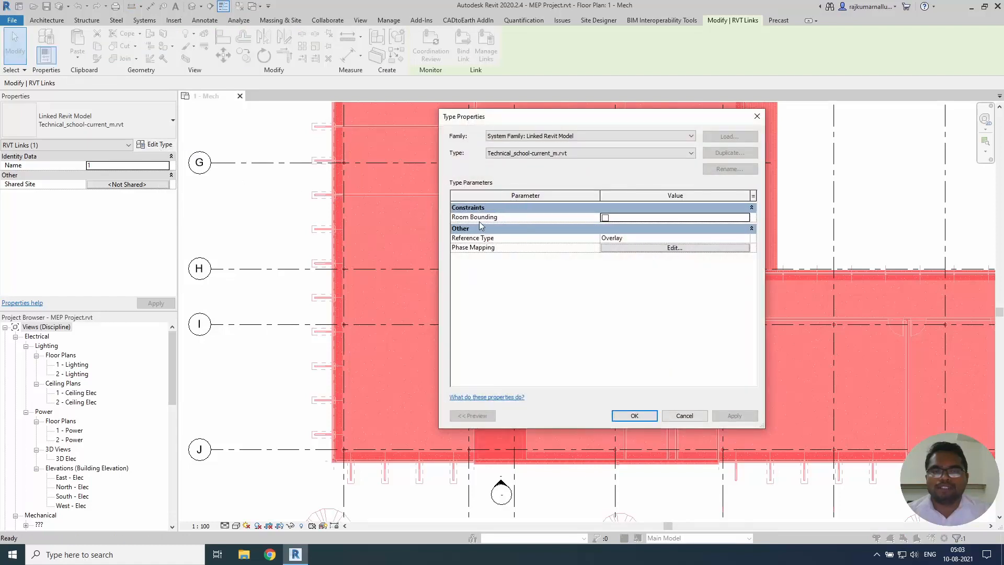
left_click(605, 217)
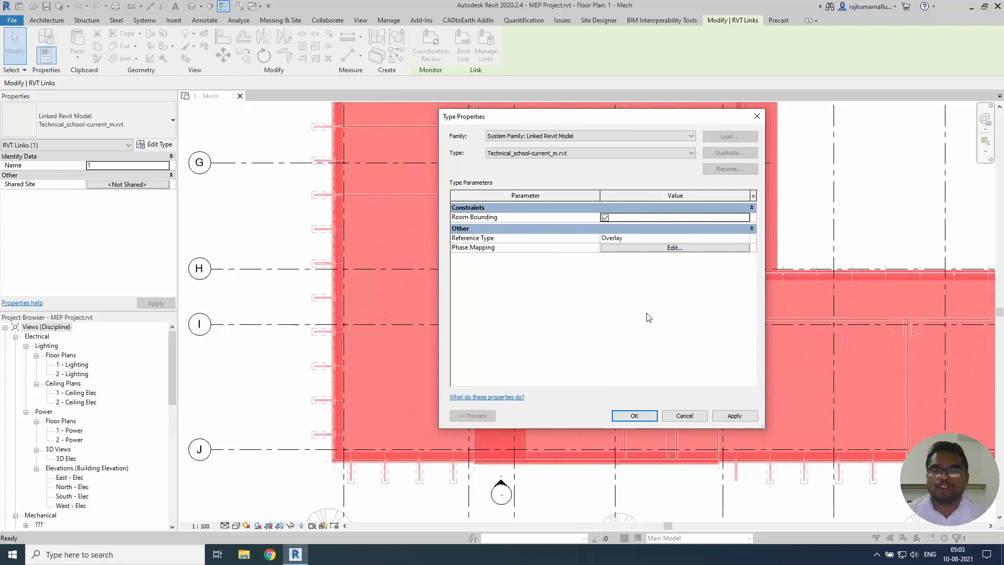
left_click(632, 416)
key("Escape")
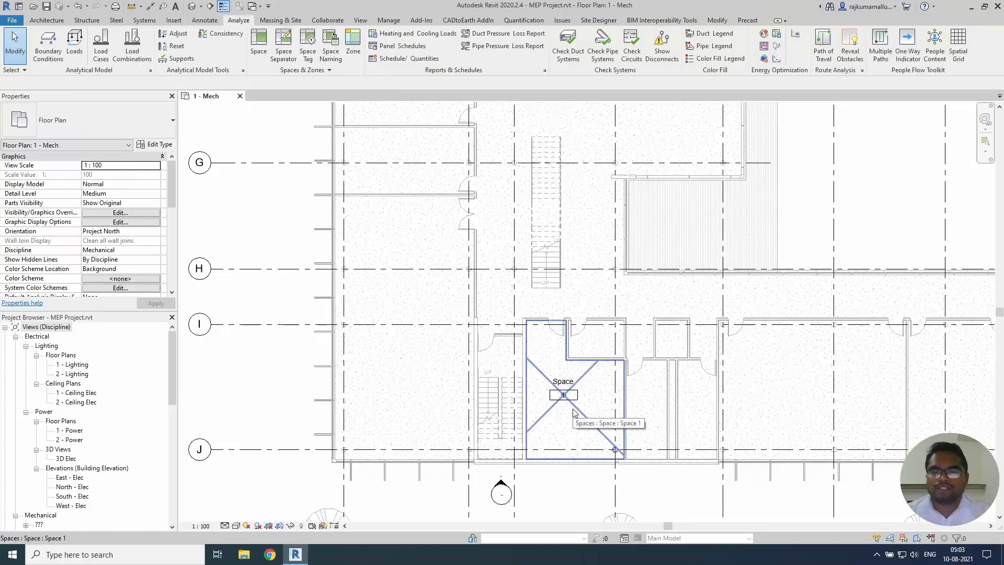
Create a horizontal building section through the new space, from outside grid 1 to just past grid 4, and open its view.
left_click(579, 413)
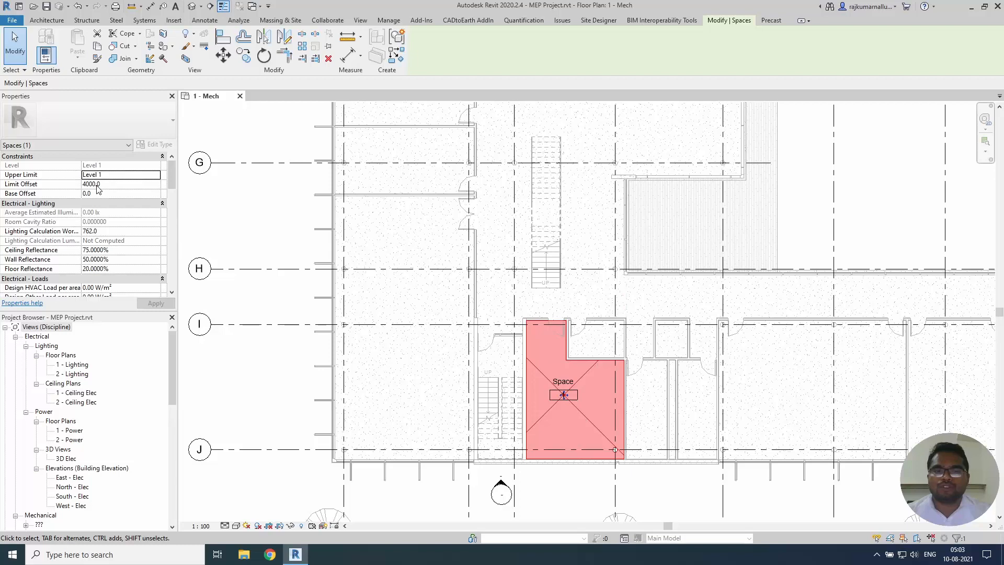
left_click(243, 379)
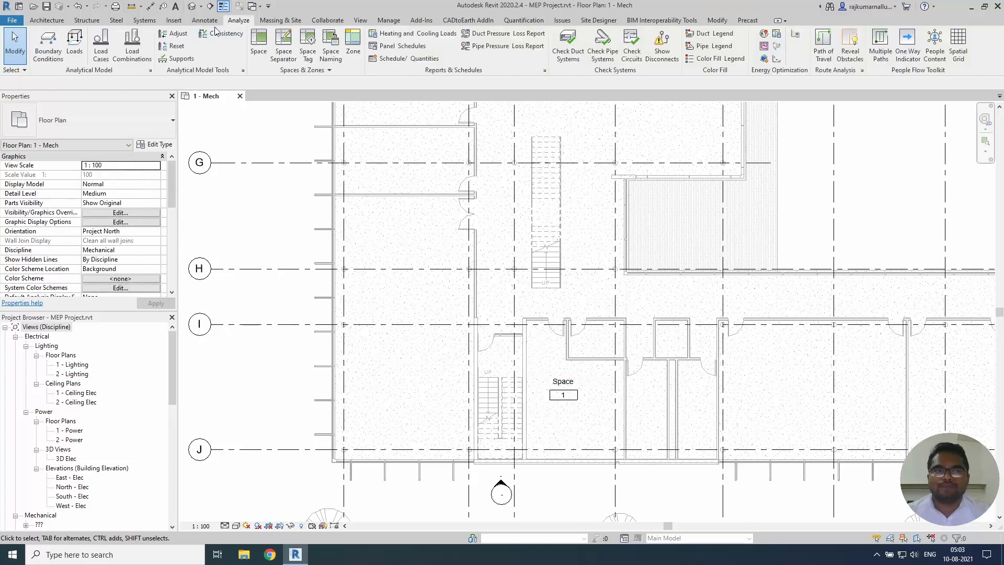
left_click(210, 6)
left_click(251, 392)
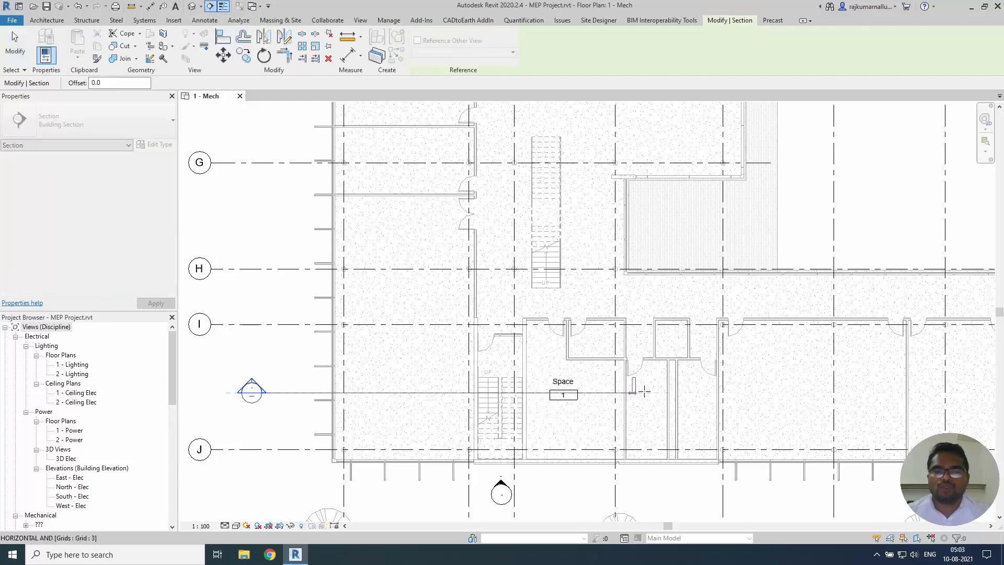
left_click(753, 392)
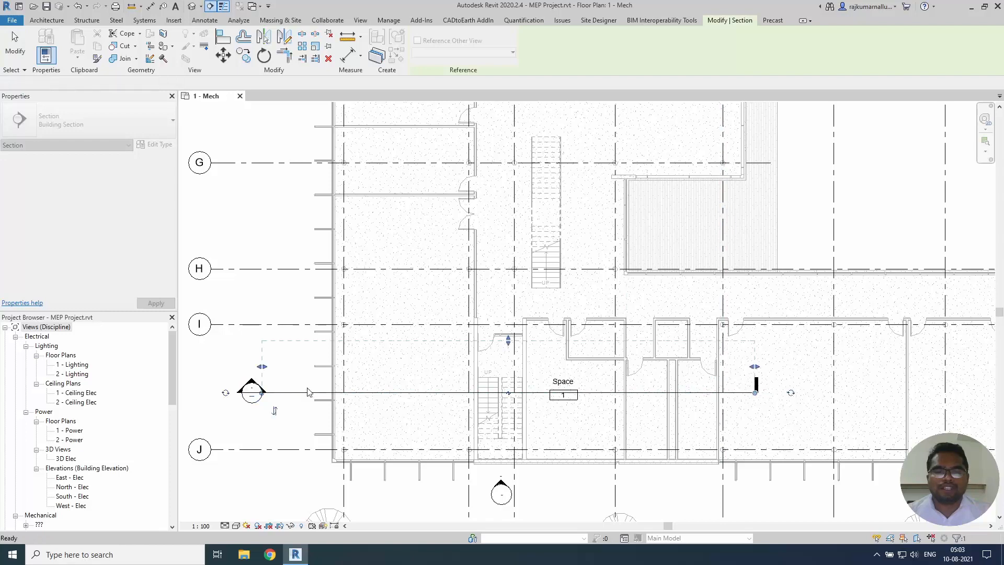
key("Escape")
double_click(251, 391)
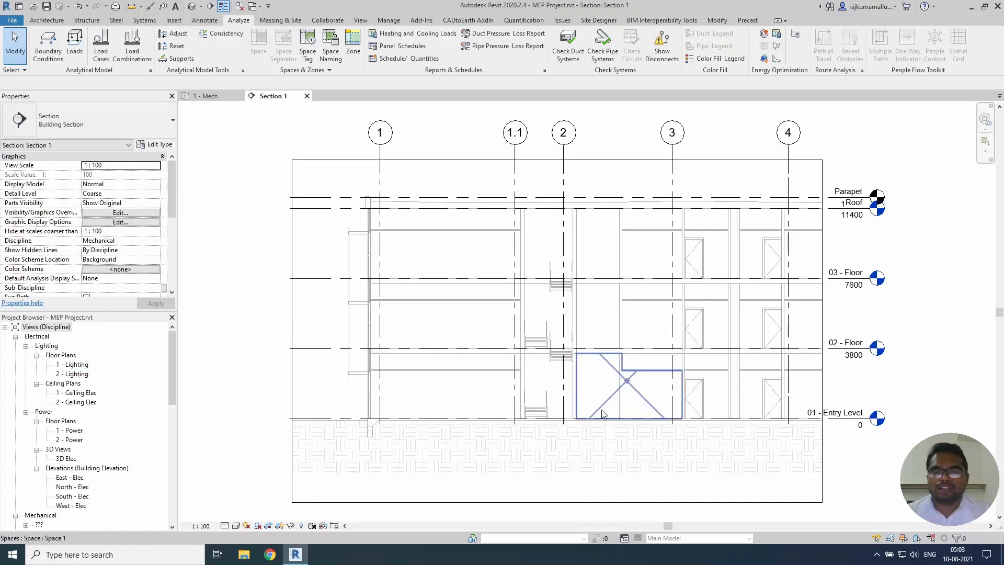
Set the space's upper limit to Level 2 and its limit offset to 0 in the section view.
left_click(607, 405)
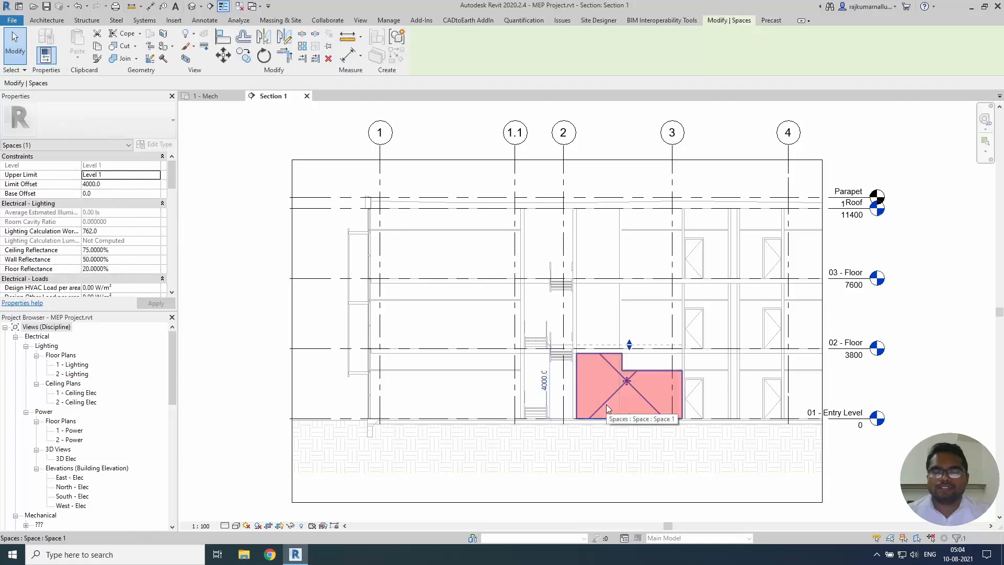
scroll(629, 403, "up", 2)
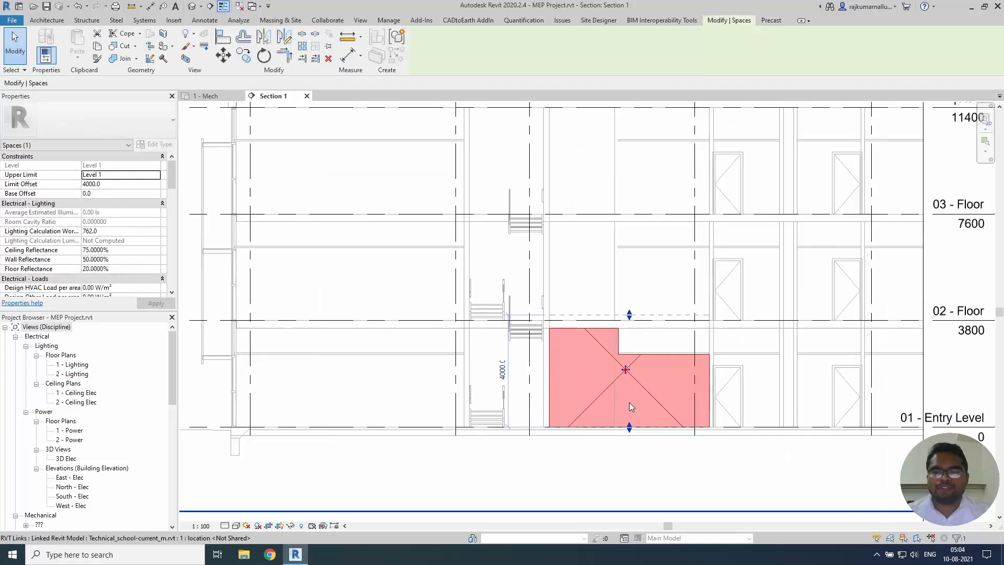
middle_click_drag(632, 436, 549, 432)
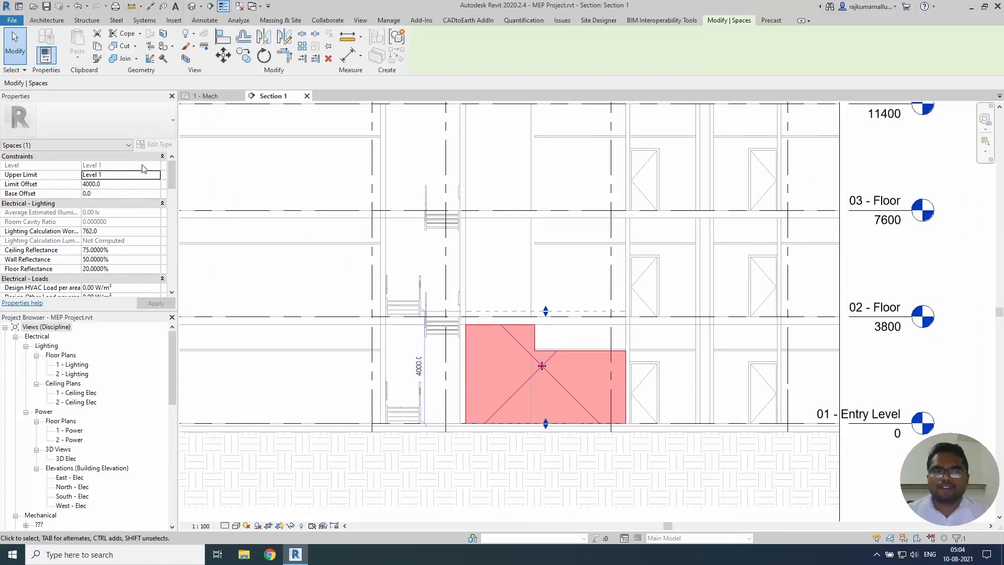
left_click(158, 178)
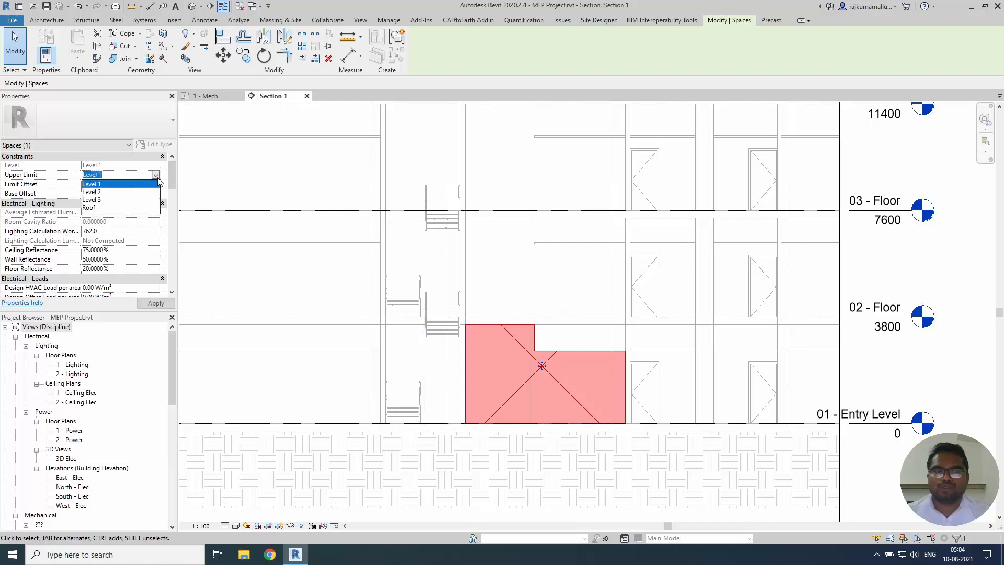
left_click(102, 192)
left_click(107, 184)
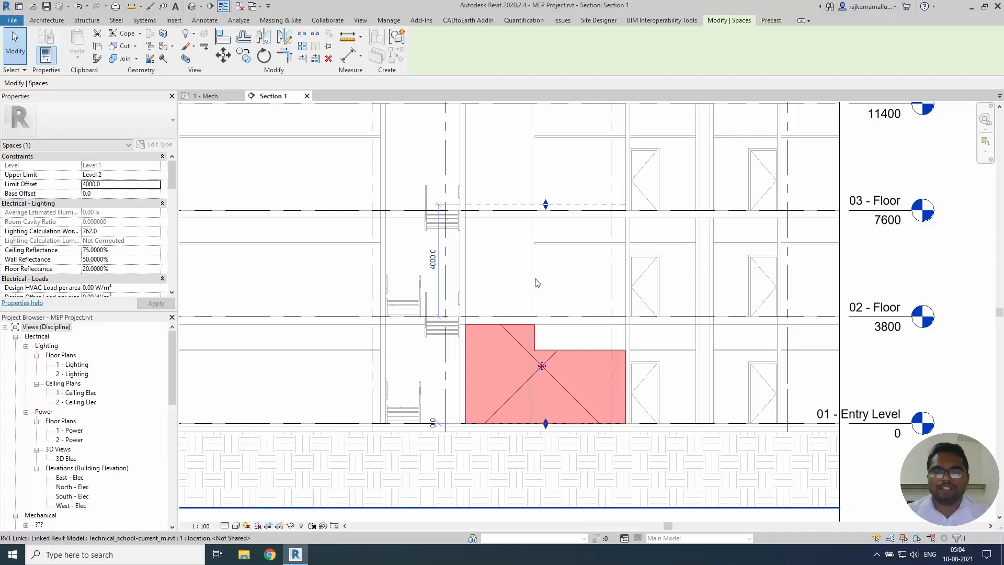
left_click(125, 183)
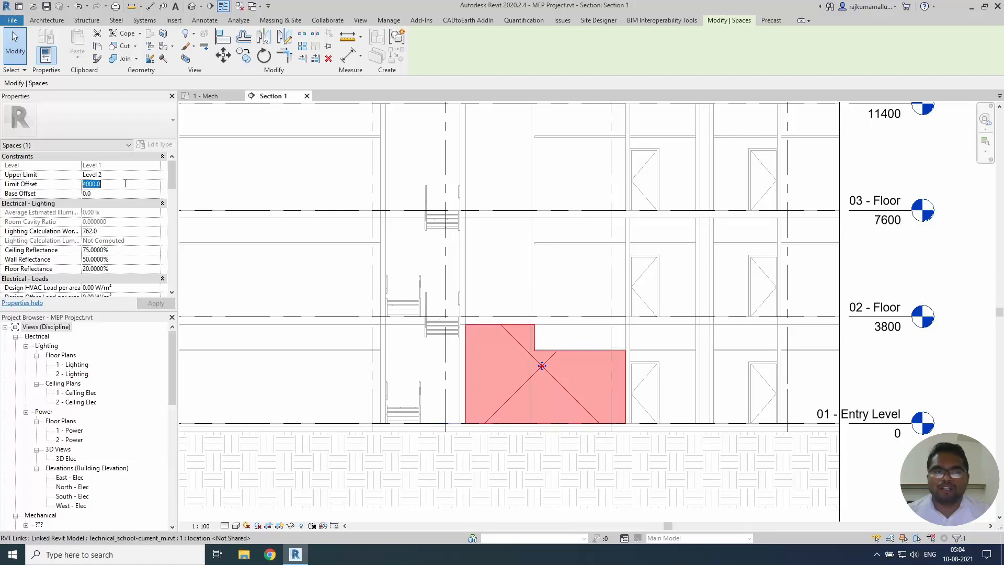
type("0")
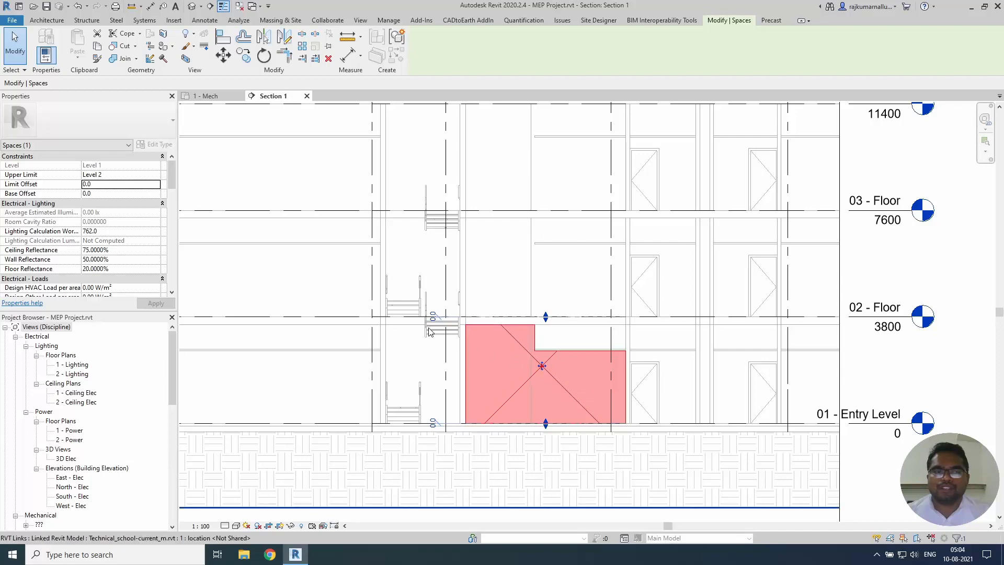
Close the section view and place tagged spaces in the three rooms stacked along grid 1, from grid J up to just past grid F.
left_click(307, 96)
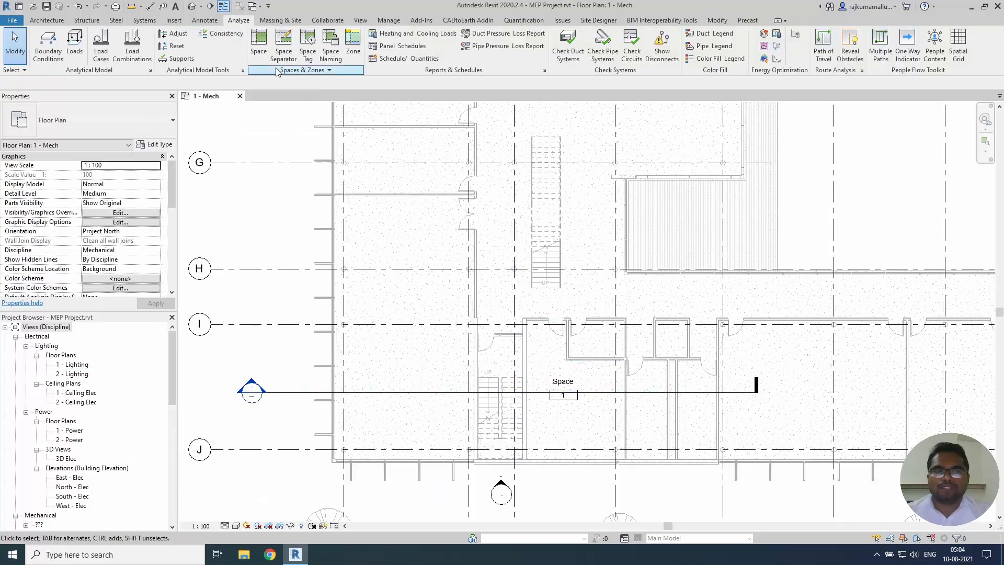
left_click(260, 53)
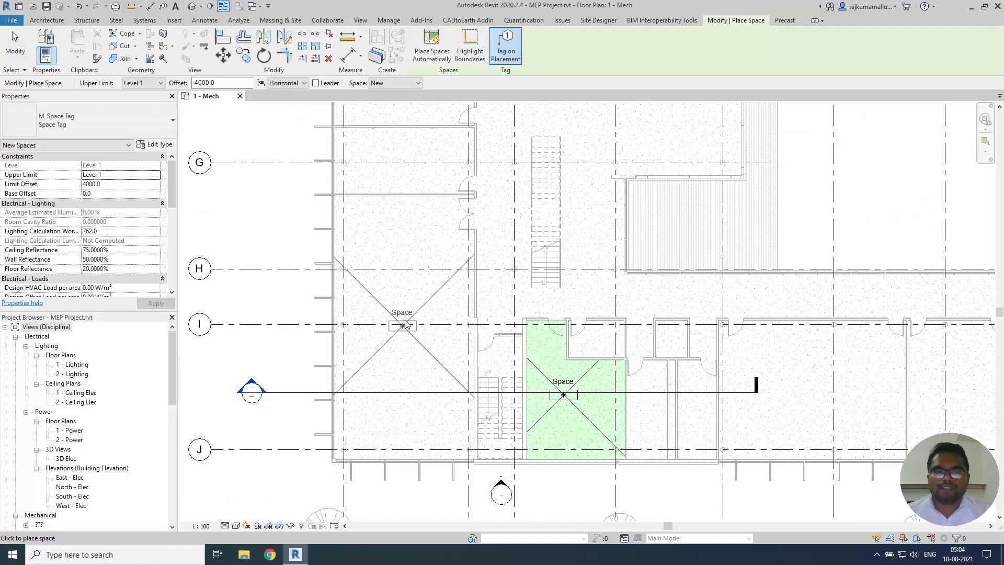
left_click(399, 191)
left_click(404, 176)
middle_click_drag(410, 173, 442, 295)
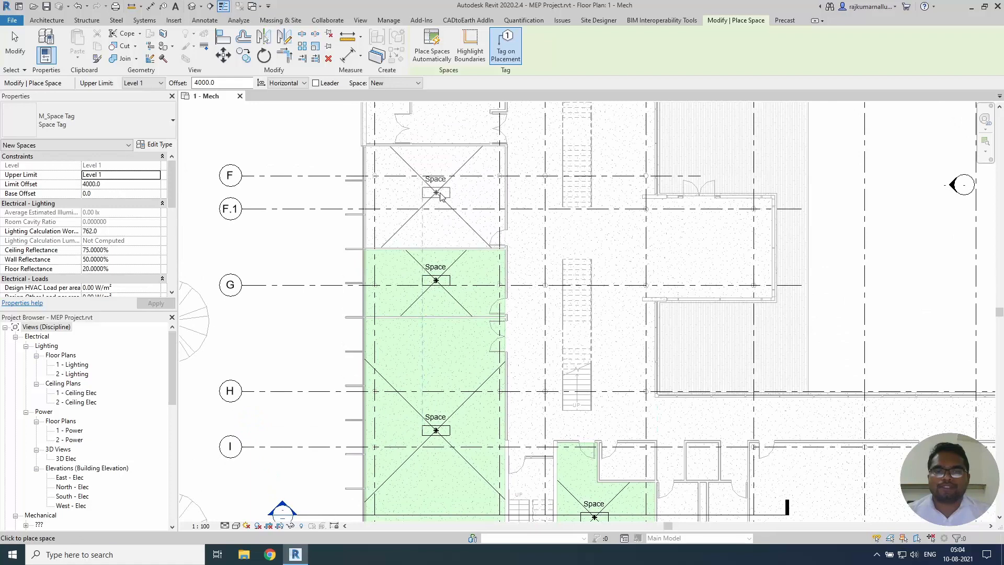
left_click(436, 192)
middle_click_drag(438, 232, 492, 391)
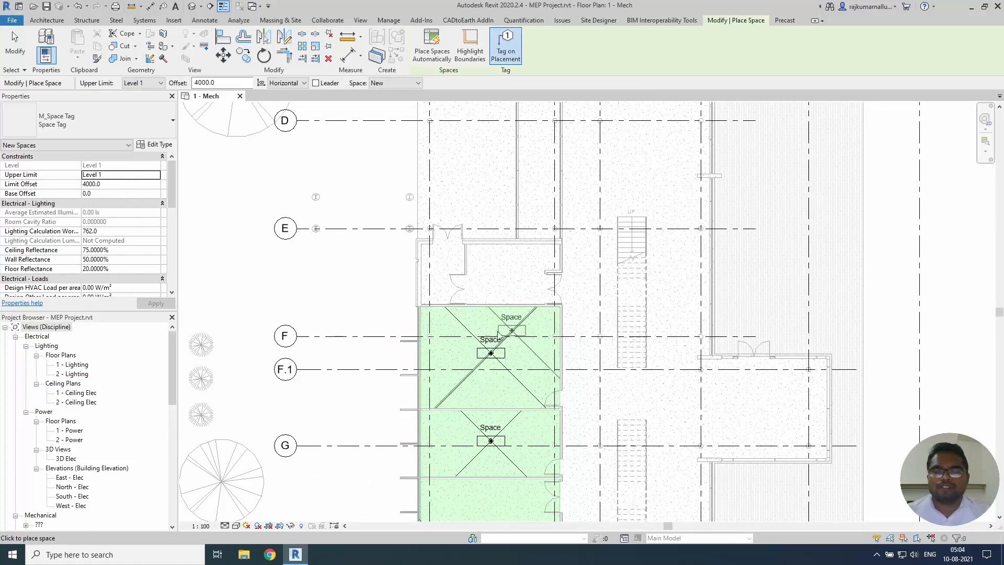
Turn off Tag on Placement to preview an untagged space, and turn tagging back on.
left_click(507, 57)
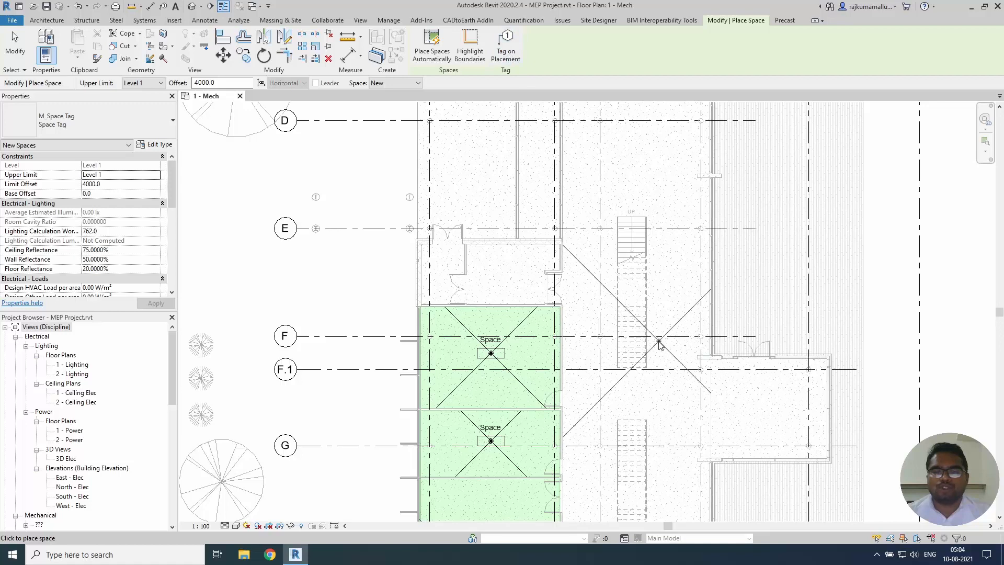
left_click(505, 58)
left_click(504, 59)
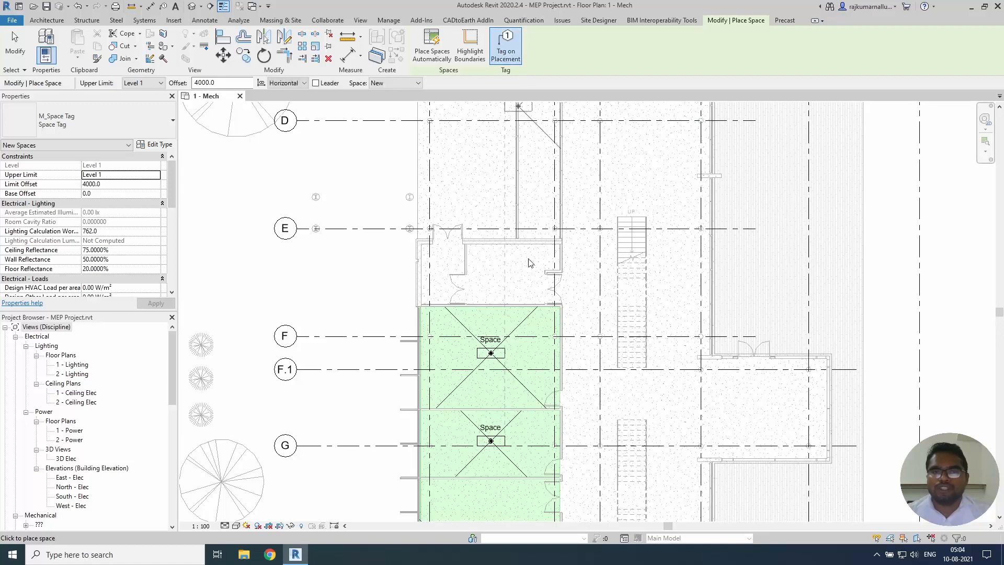
Set the upper limit for new spaces to Level 2 and their limit offset to 0.
middle_click_drag(544, 173, 549, 313)
middle_click_drag(642, 383, 587, 148)
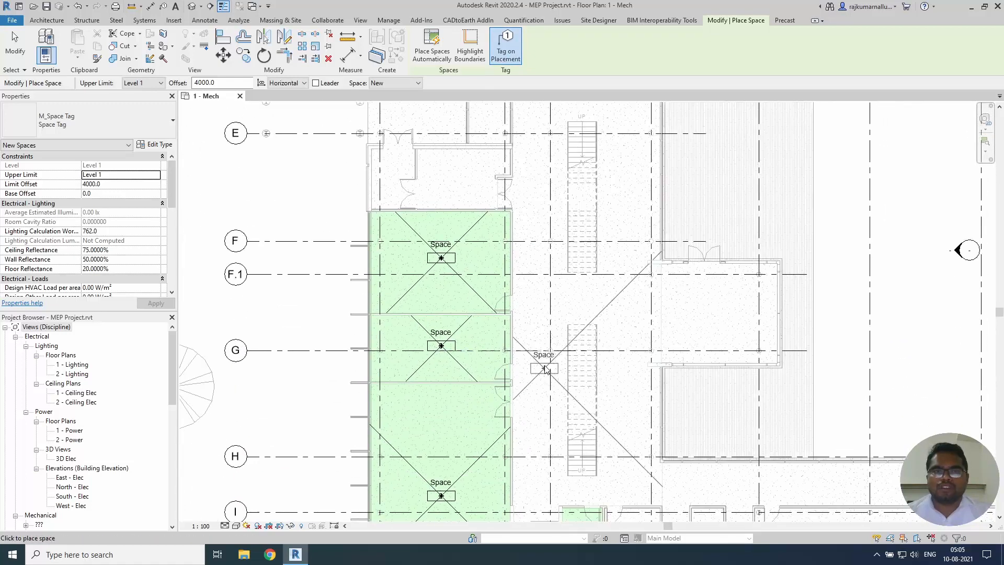
middle_click_drag(545, 369, 518, 201)
scroll(505, 265, "down", 2)
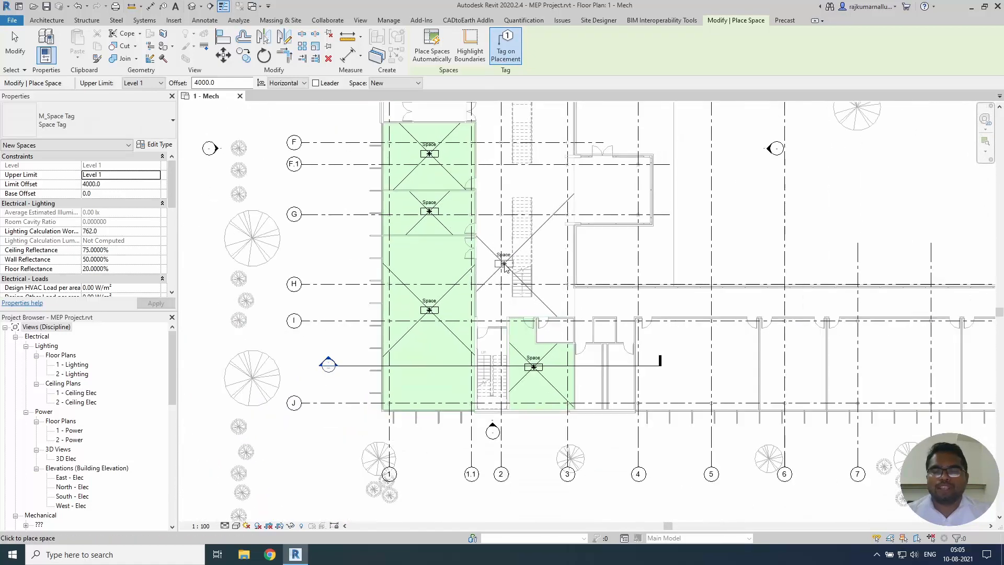
middle_click_drag(709, 392, 711, 423)
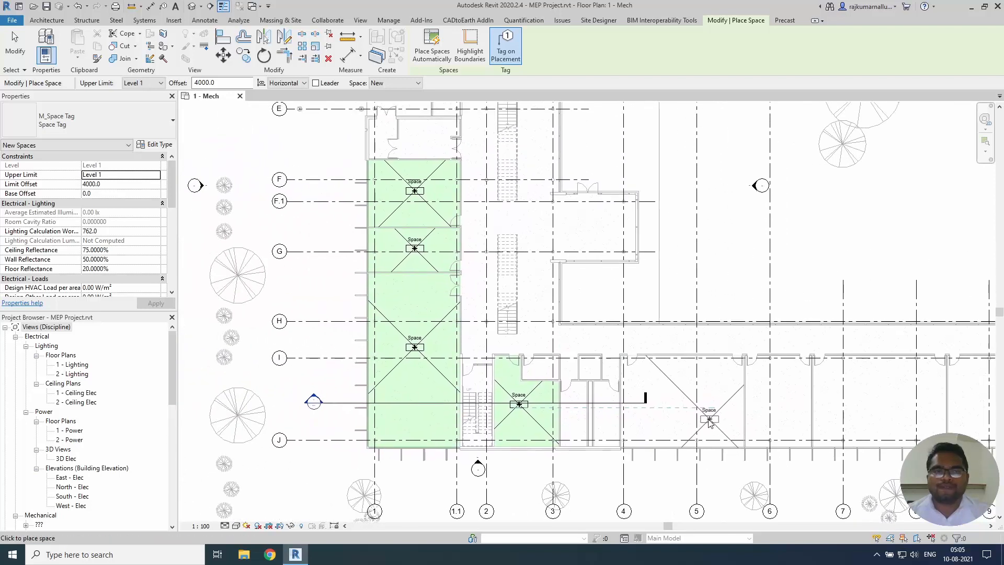
left_click(147, 175)
left_click(156, 177)
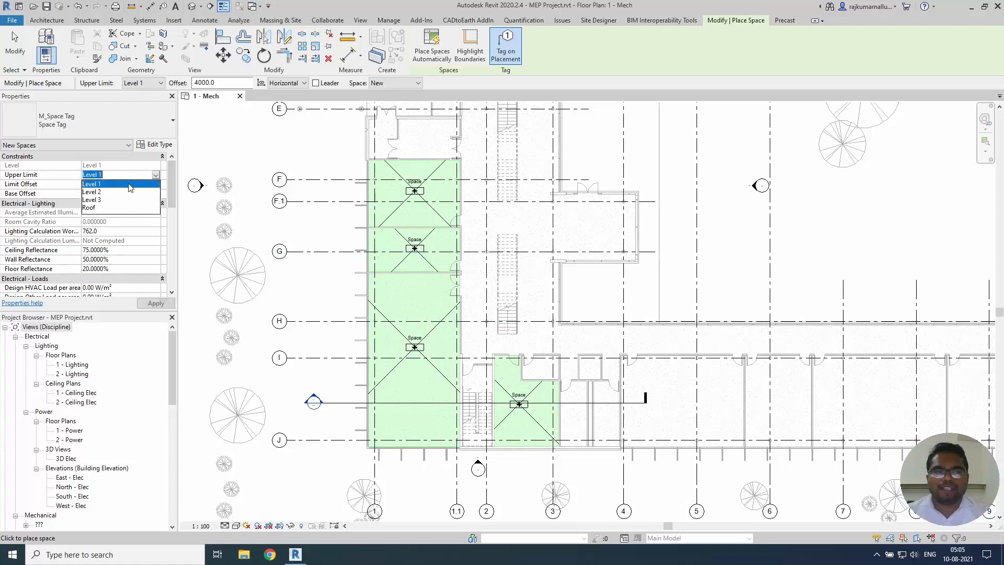
left_click(106, 193)
left_click(117, 183)
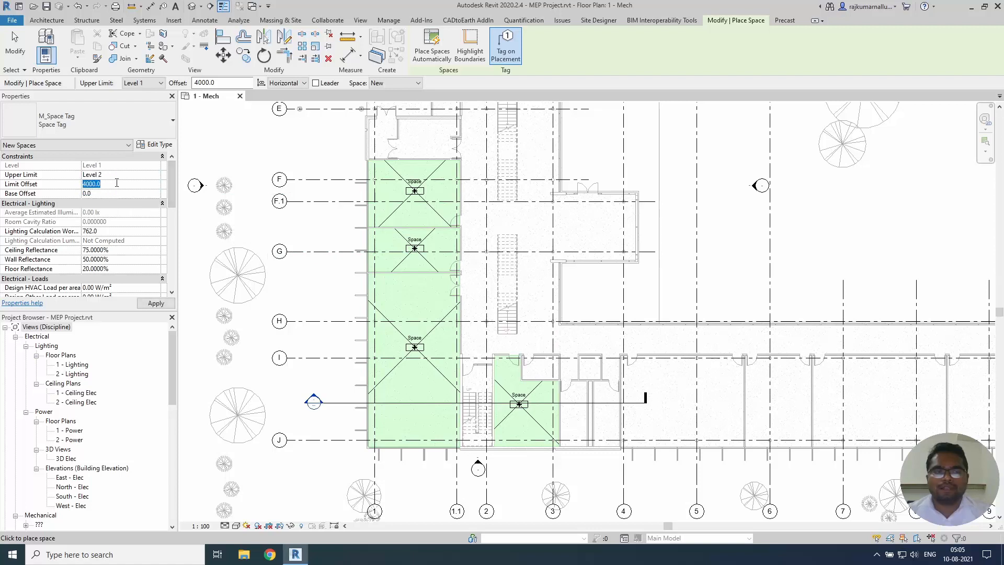
type("0")
left_click(129, 177)
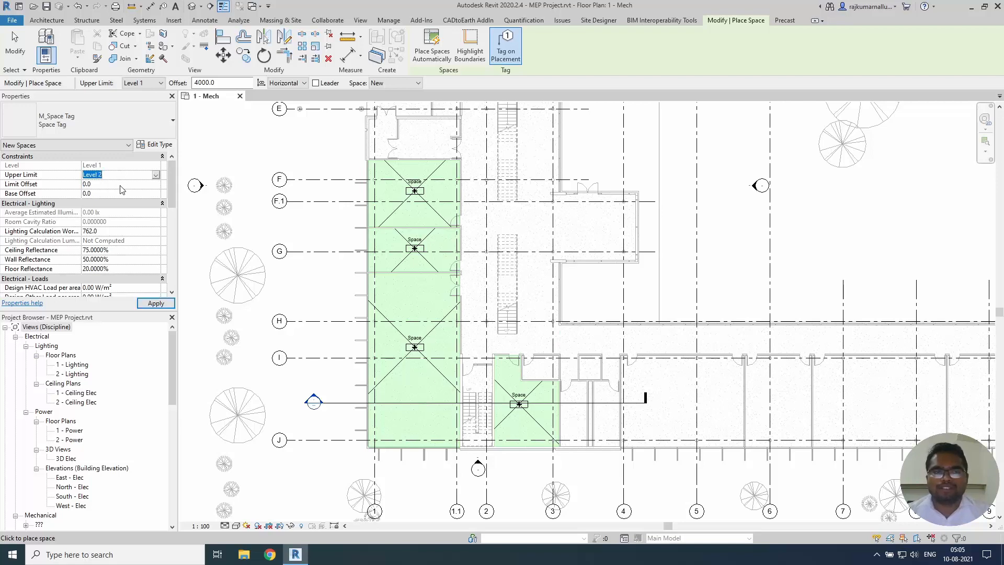
Place spaces automatically in all remaining enclosed areas of the level and end the space placement command.
left_click(432, 57)
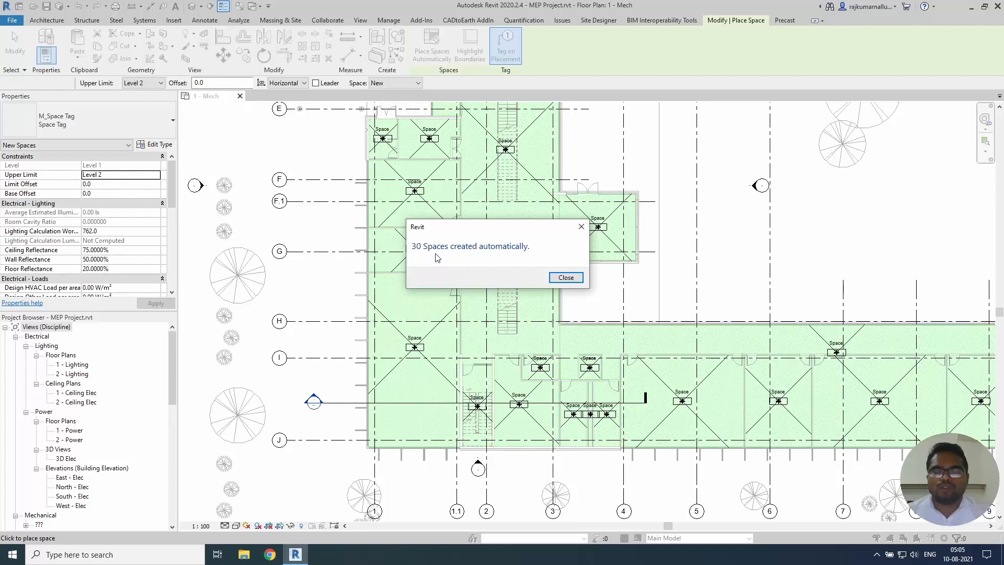
left_click(565, 278)
key("Escape")
key("Escape")
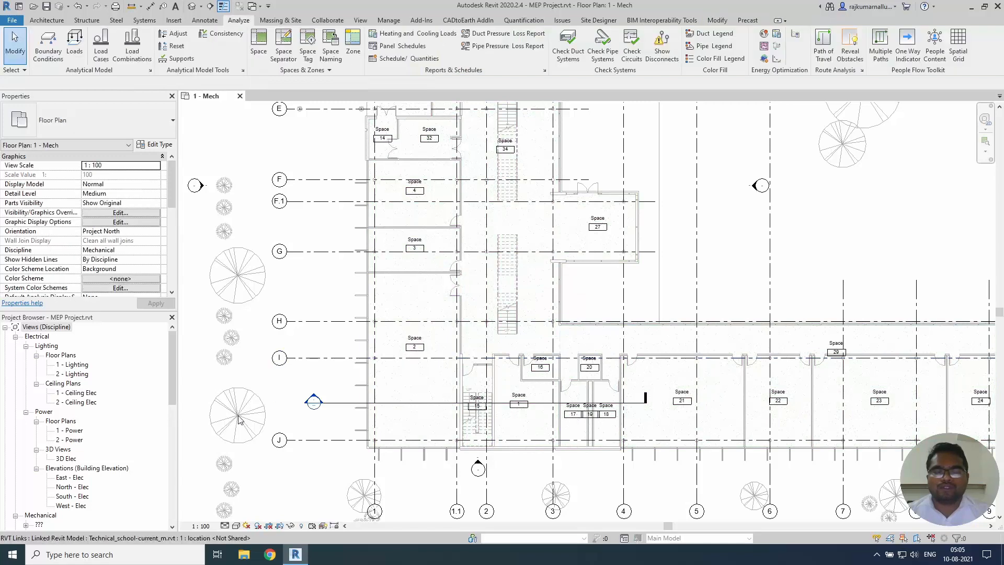
Open the 1 - Lighting floor plan and select the space beside the stairs to check it exists in that view.
left_click_drag(170, 388, 177, 438)
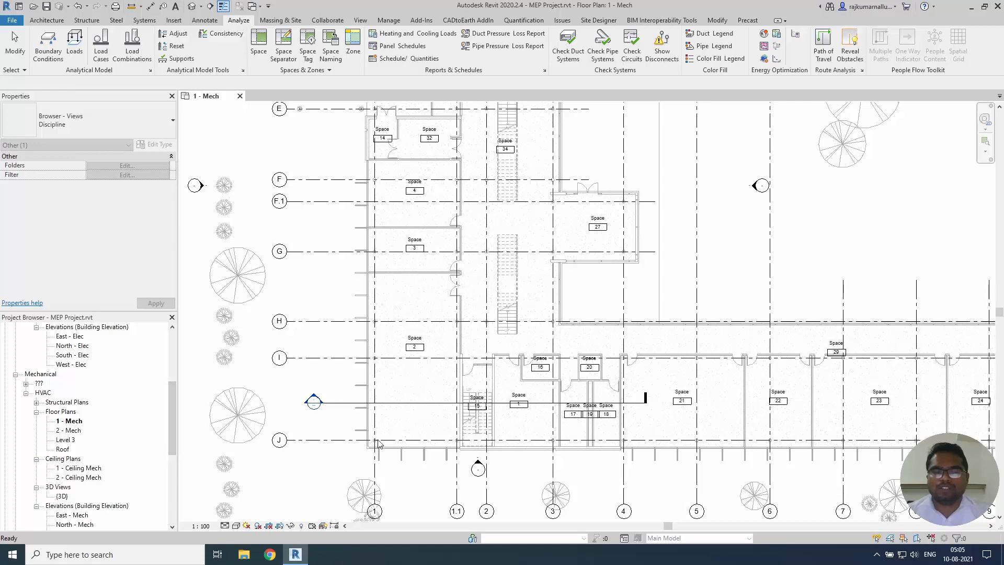
left_click_drag(176, 418, 167, 357)
left_click(77, 366)
double_click(77, 368)
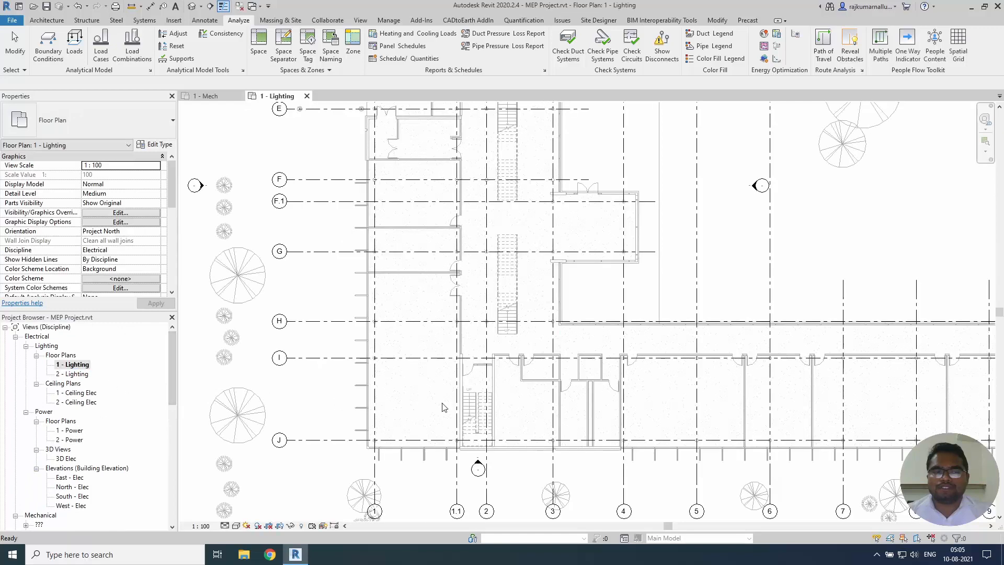
left_click(516, 410)
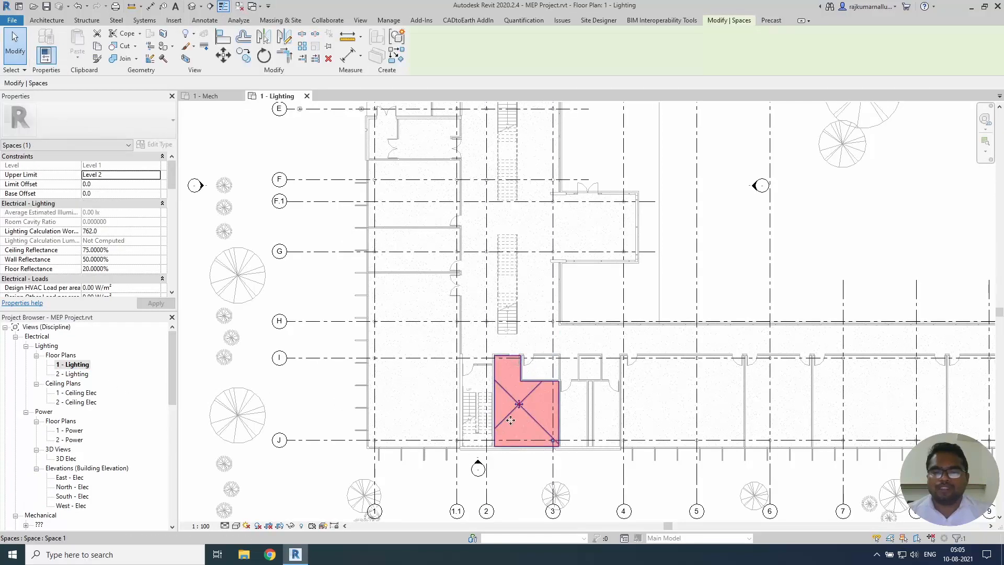
key("Escape")
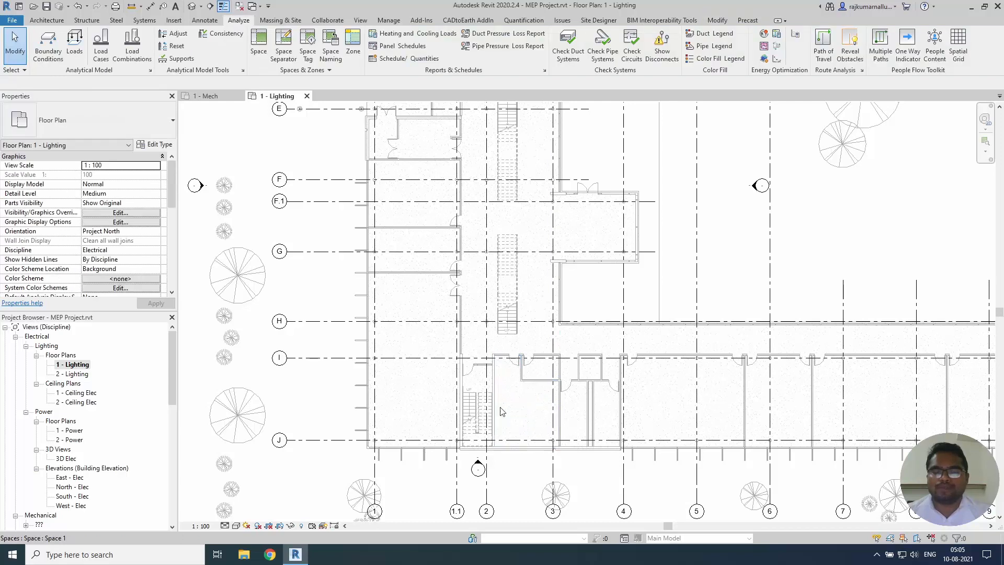
Return to the 1 - Mech floor plan and open the Section 1 view from its section mark.
left_click(174, 413)
left_click_drag(174, 423, 171, 433)
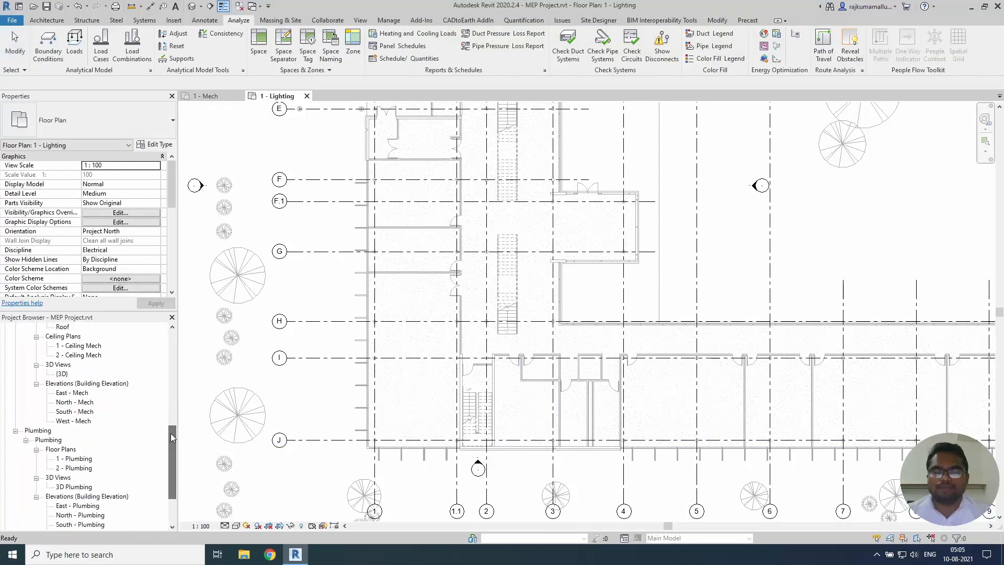
left_click(75, 393)
scroll(79, 400, "up", 4)
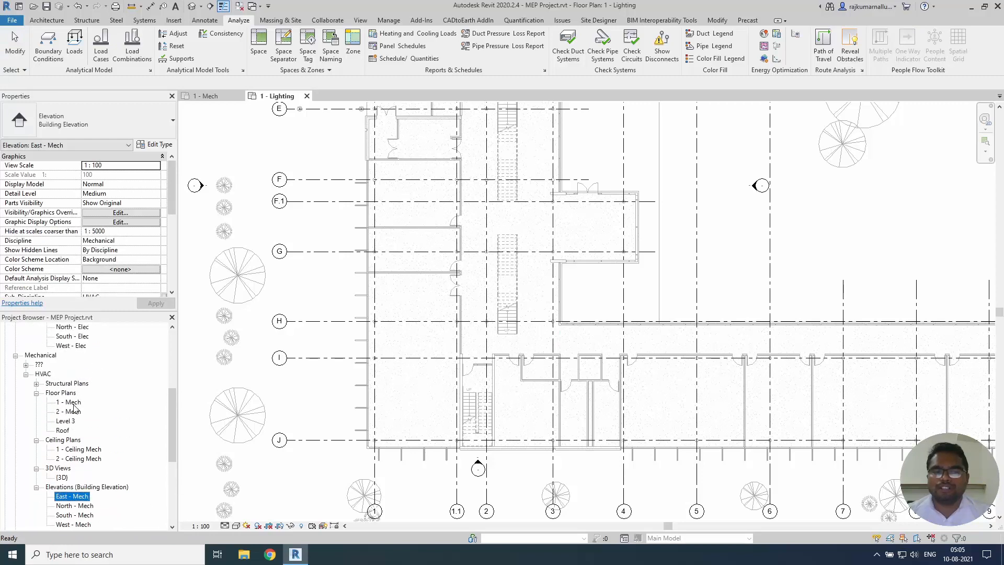
double_click(73, 402)
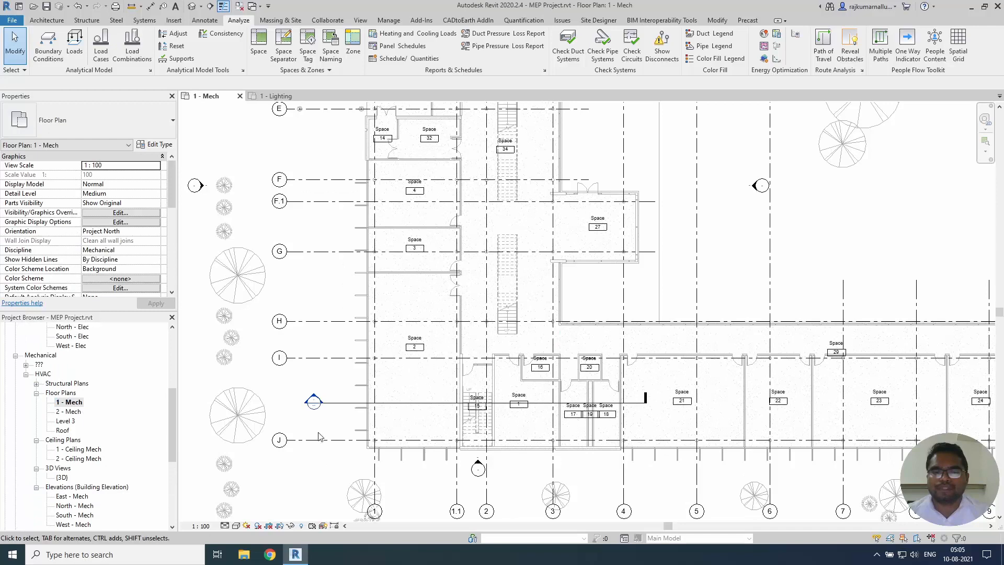
double_click(314, 403)
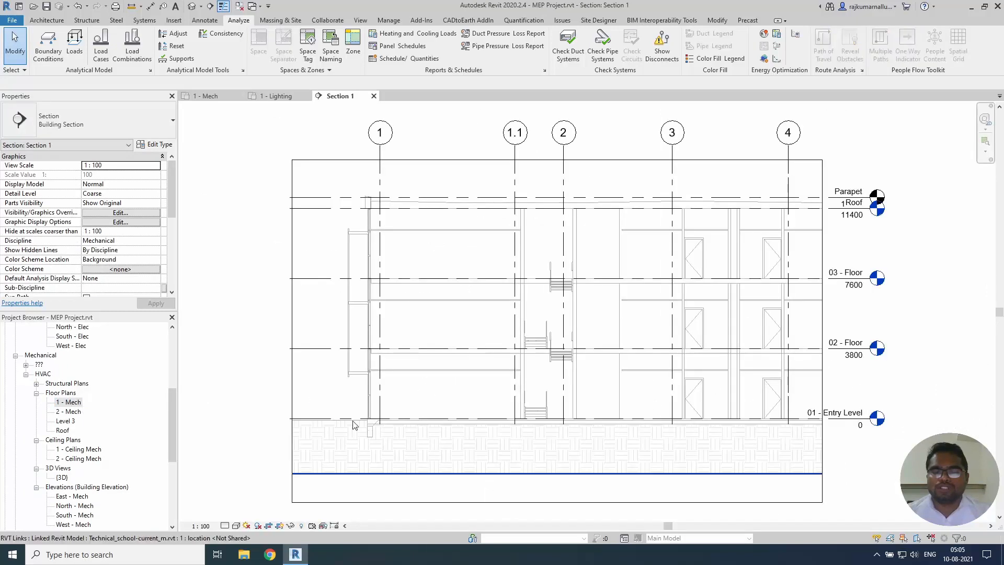
Inspect the height limits of the entry-level spaces one by one in the section, and close the section and lighting views.
left_click(454, 396)
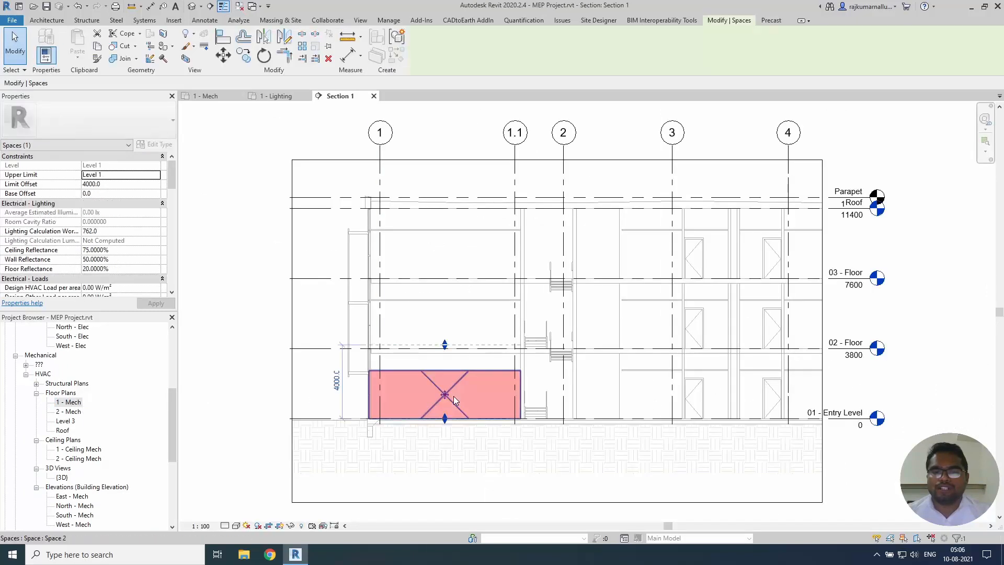
left_click(550, 401)
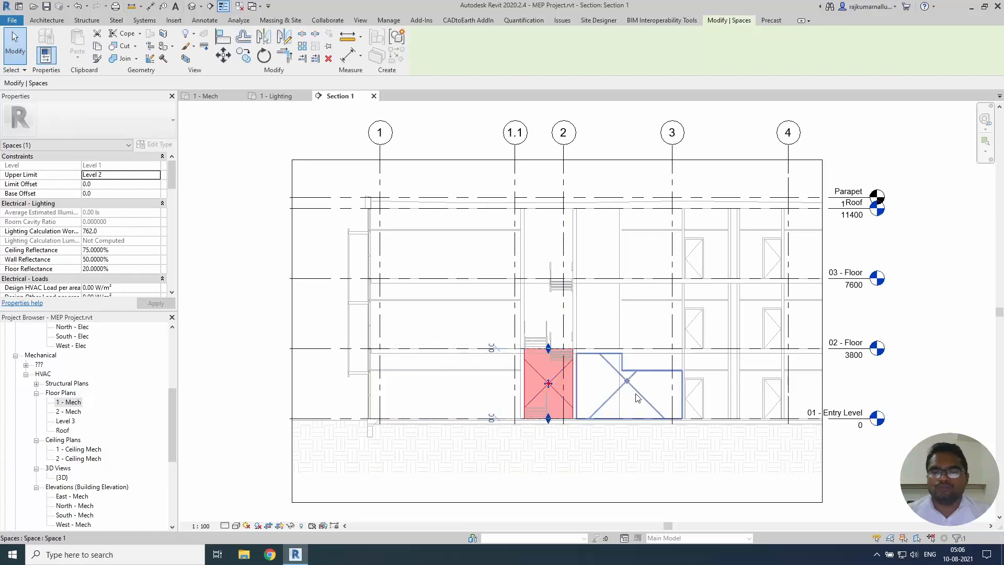
left_click(639, 398)
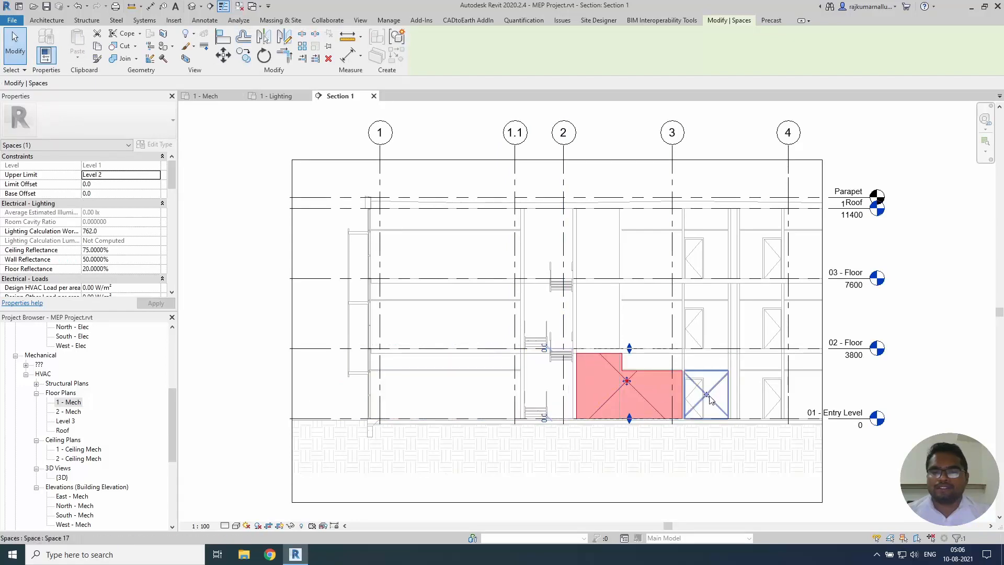
left_click(709, 400)
left_click(448, 254)
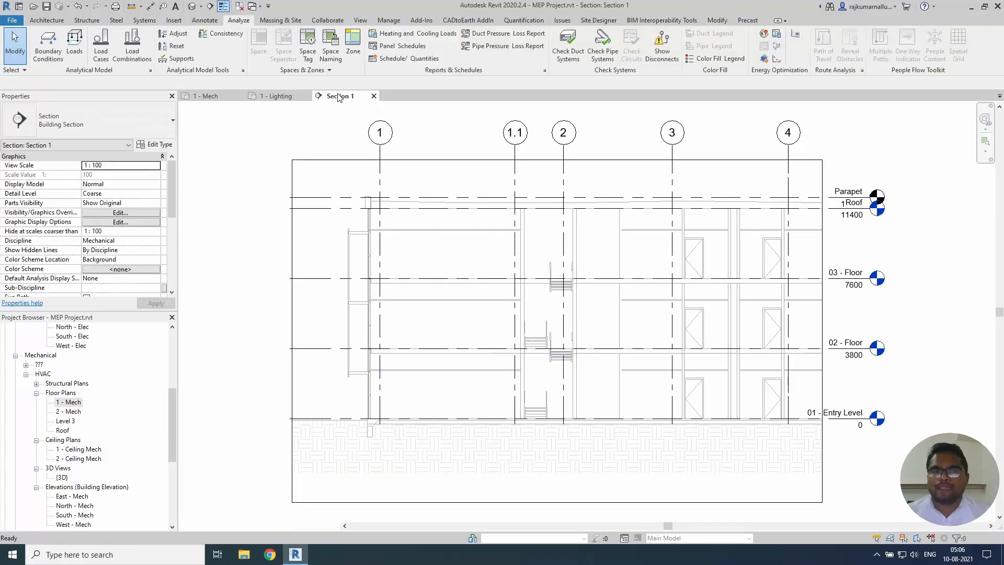
left_click(373, 96)
left_click(306, 95)
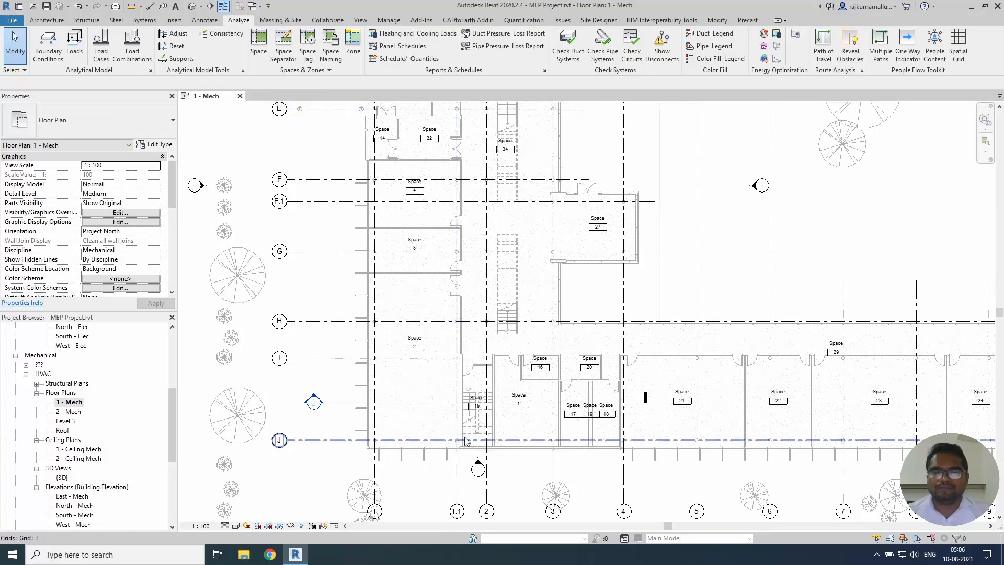
Set the number of space 2, between grids G and J, to 115 and its name to Instruction, matching its linked room data.
scroll(395, 437, "up", 3)
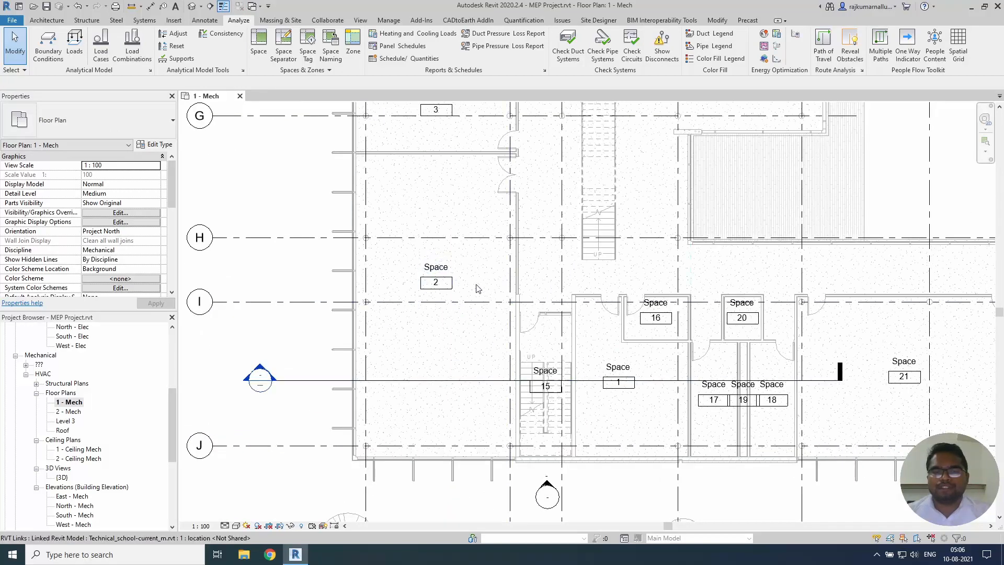
middle_click_drag(418, 322, 435, 393)
left_click(450, 338)
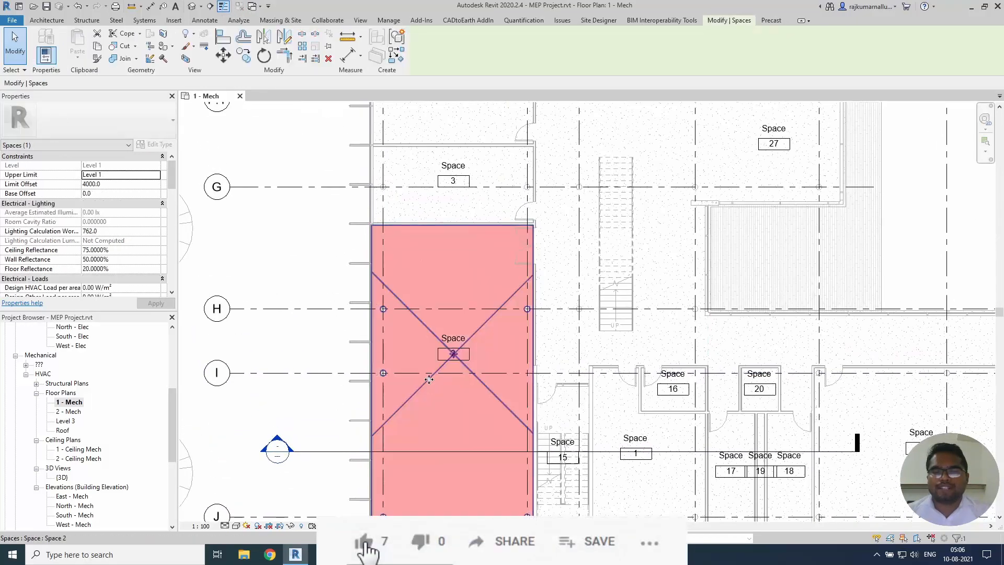
scroll(450, 338, "up", 2)
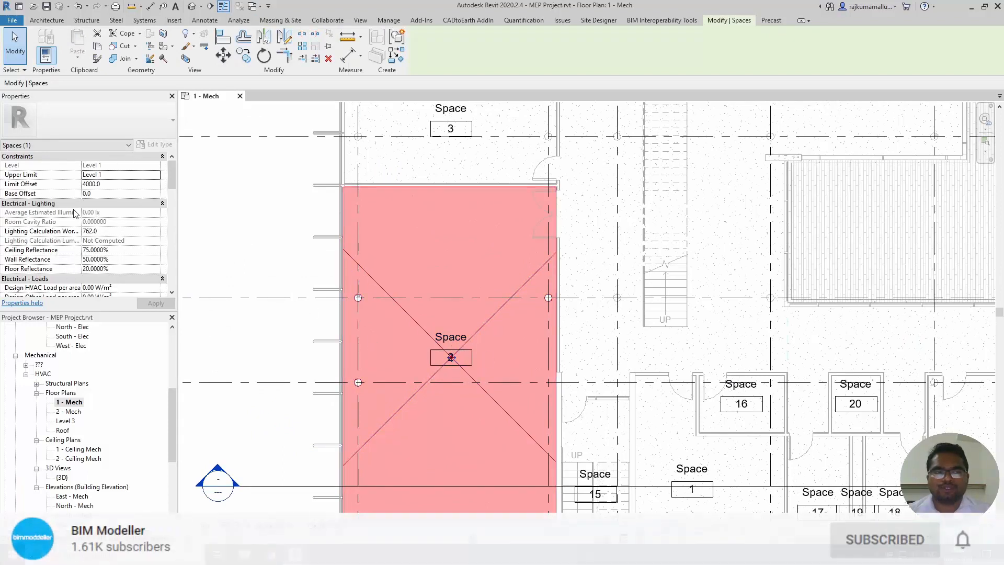
left_click_drag(169, 182, 173, 215)
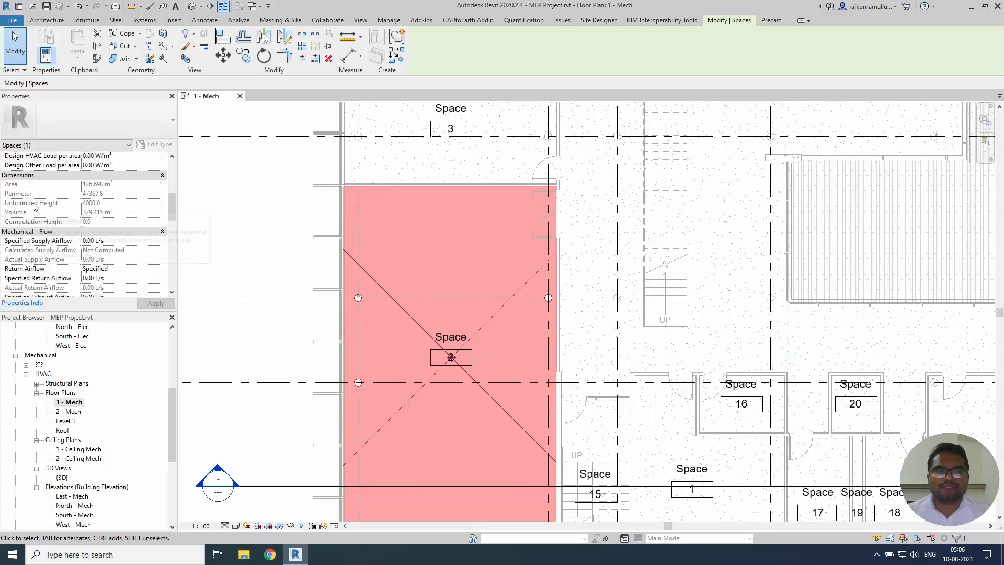
left_click_drag(174, 208, 171, 242)
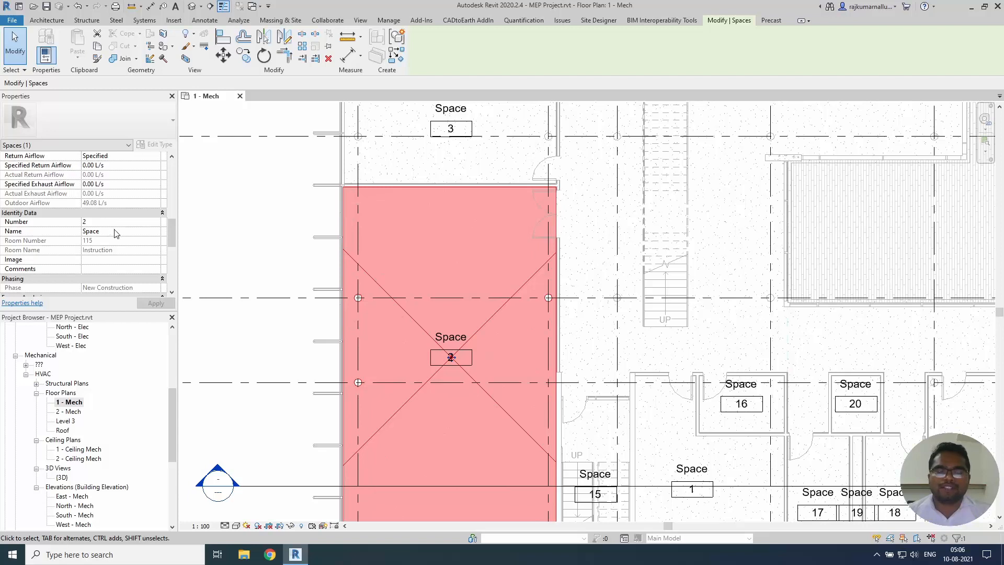
type("115")
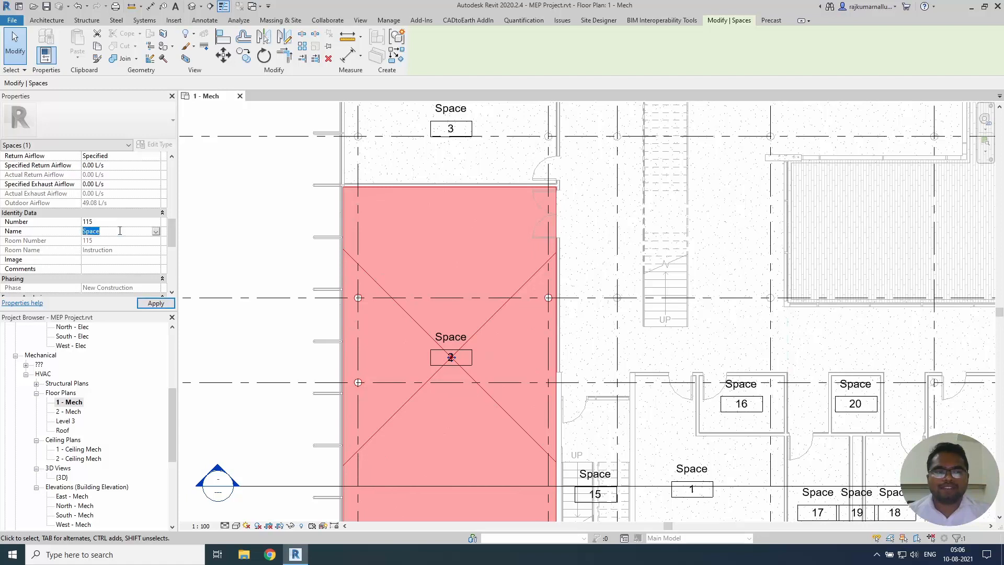
type("2")
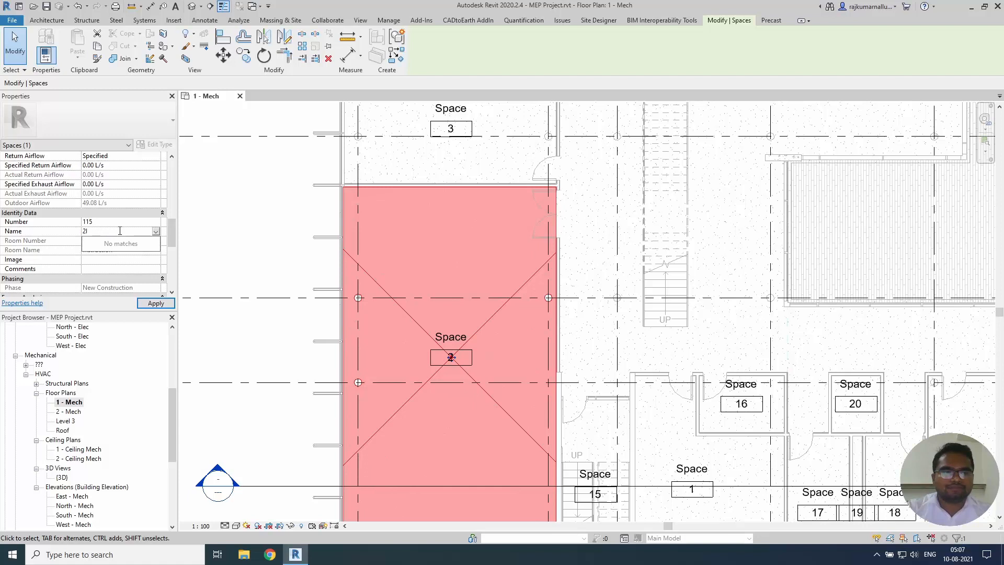
key("BackSpace")
type("Instruction")
key("Return")
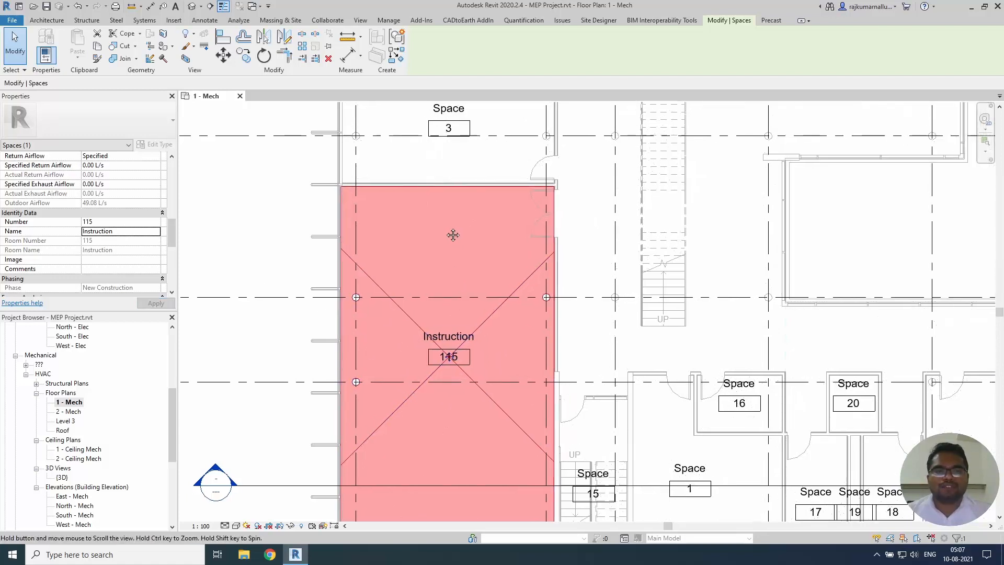
Run the Room Name to Space Name script in Dynamo Player to copy the linked room data to the spaces.
middle_click_drag(455, 235, 451, 197)
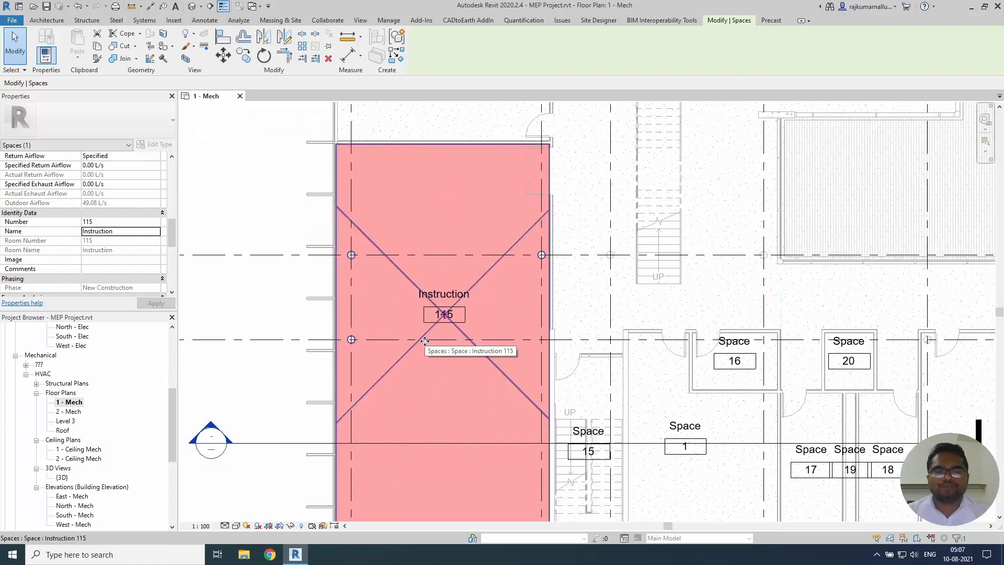
middle_click_drag(446, 304, 440, 283)
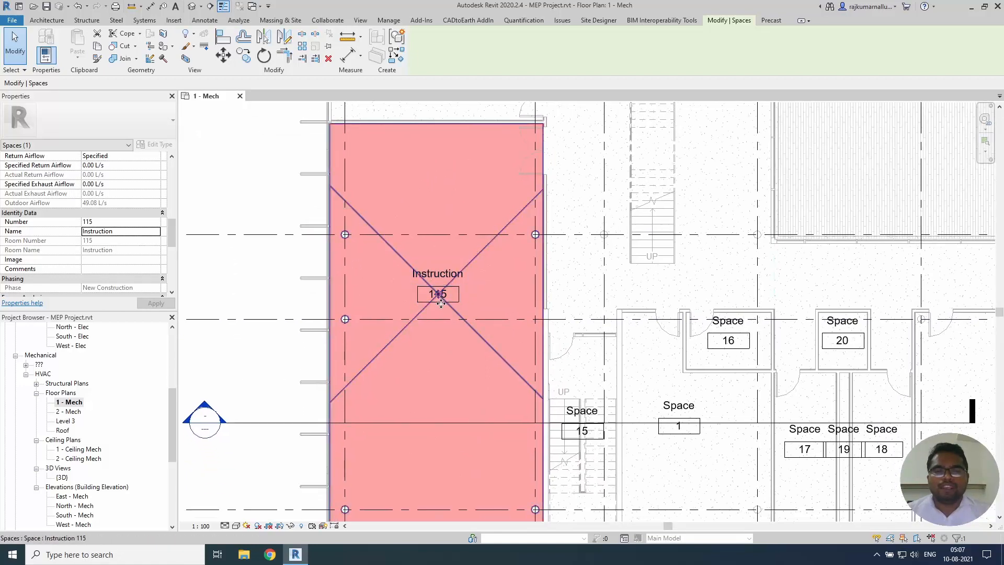
key("Escape")
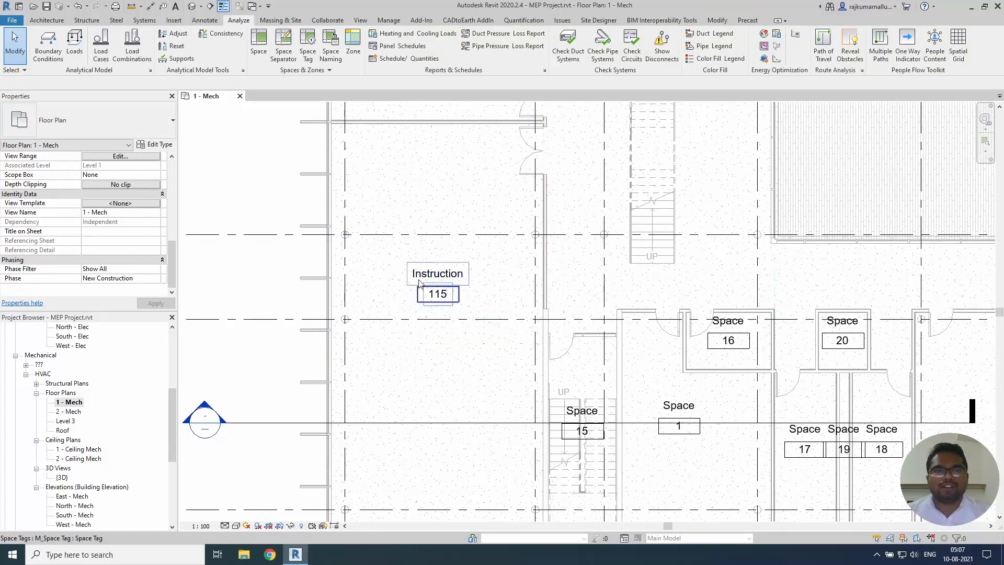
left_click(393, 20)
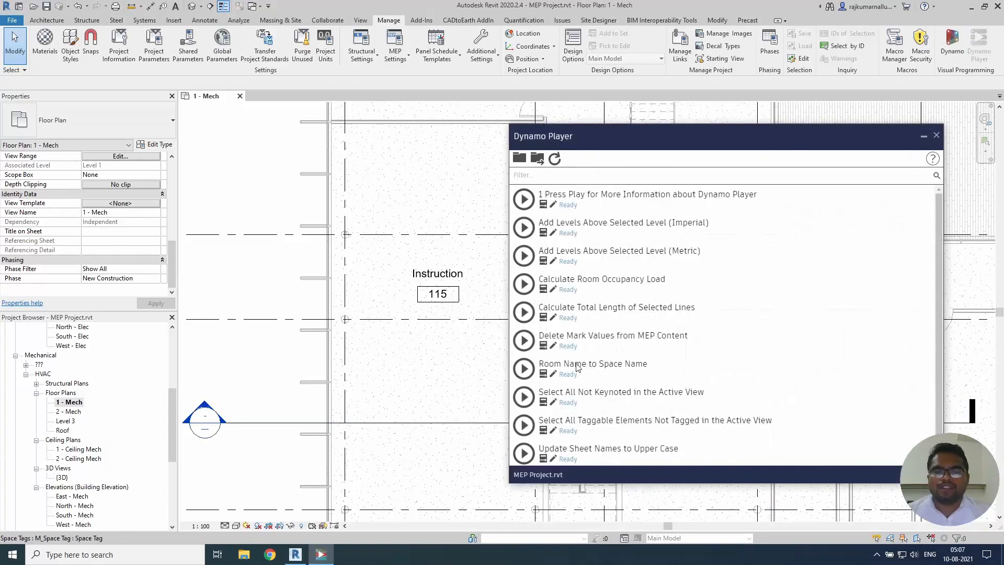
scroll(563, 364, "down", 1)
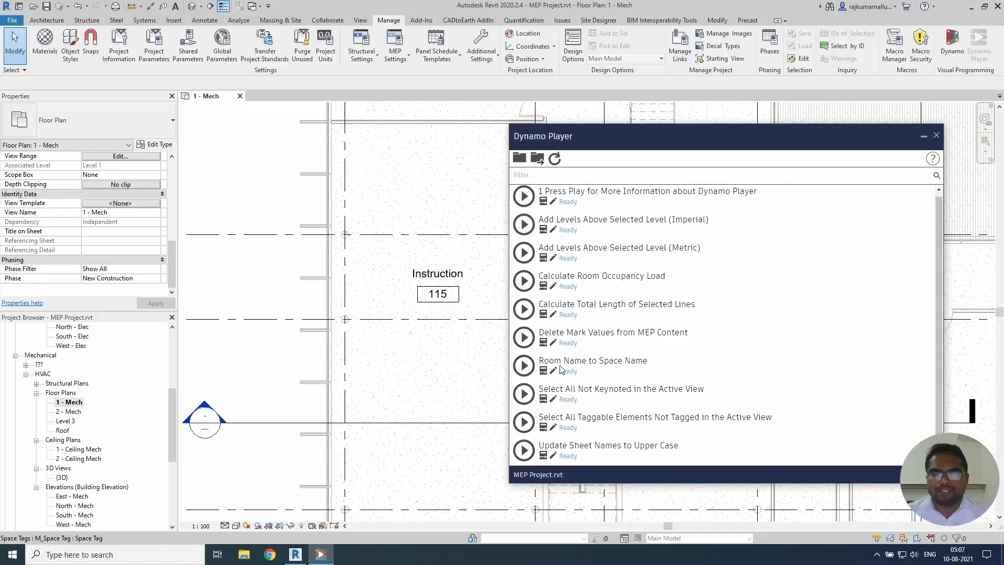
left_click(524, 366)
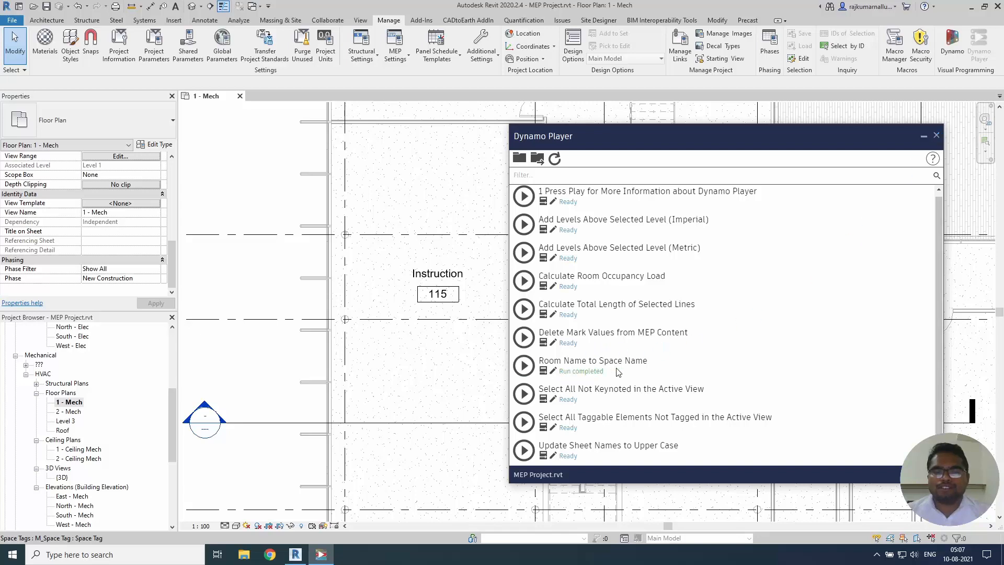
left_click(937, 136)
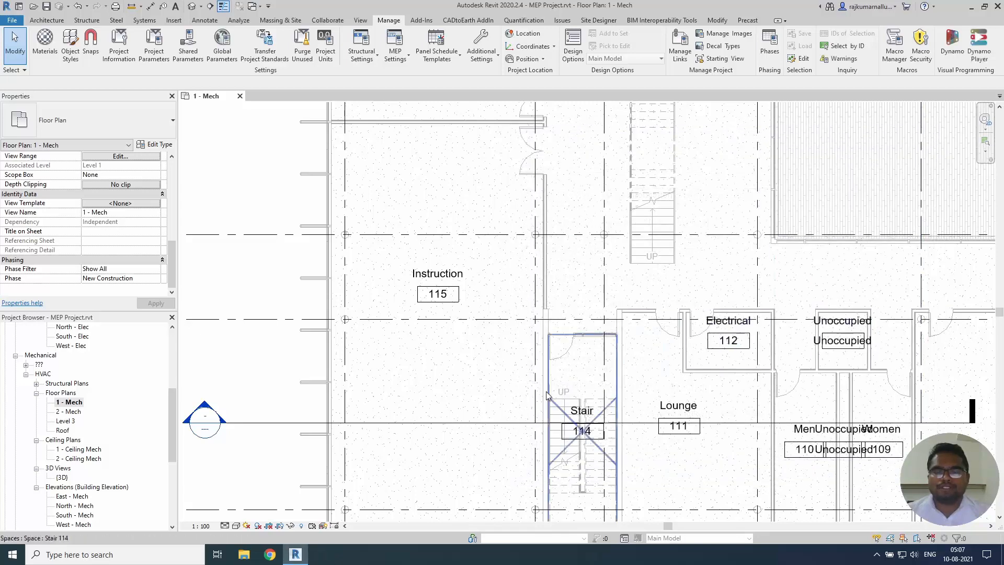
Review the names and numbers of the tagged spaces across the 1 - Mech floor plan.
scroll(453, 395, "down", 4)
scroll(453, 397, "up", 2)
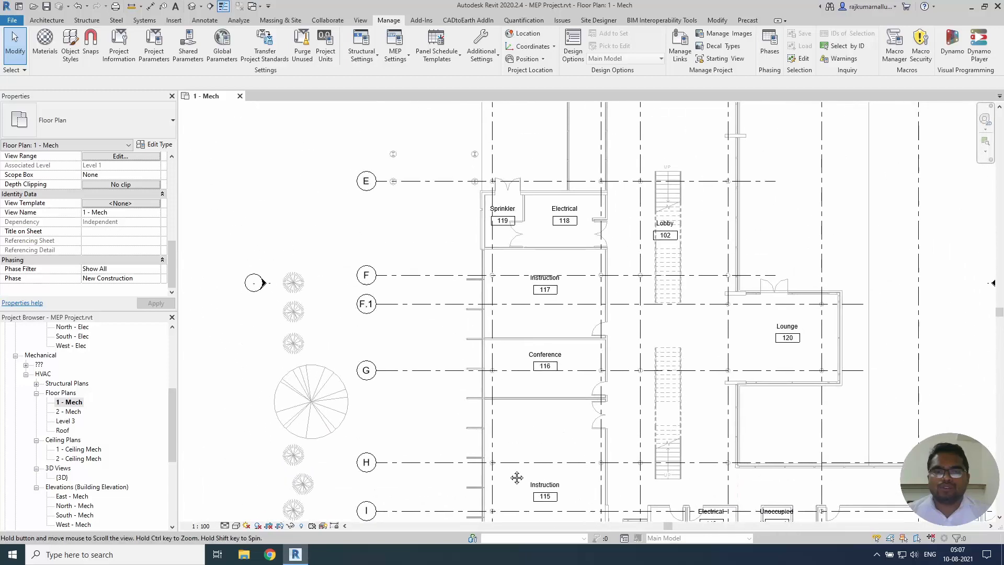
scroll(599, 321, "up", 1)
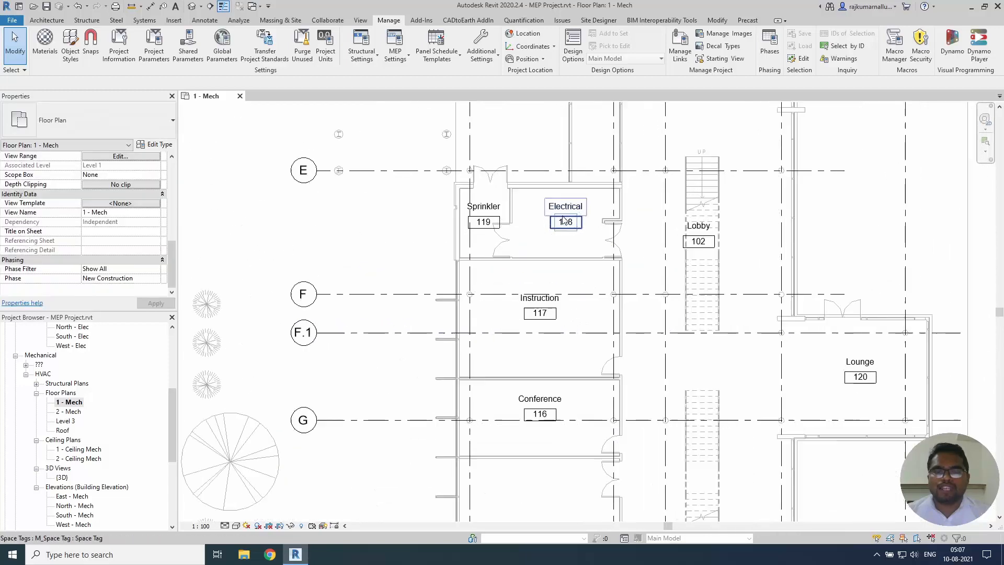
middle_click_drag(580, 348, 629, 285)
middle_click_drag(580, 365, 581, 252)
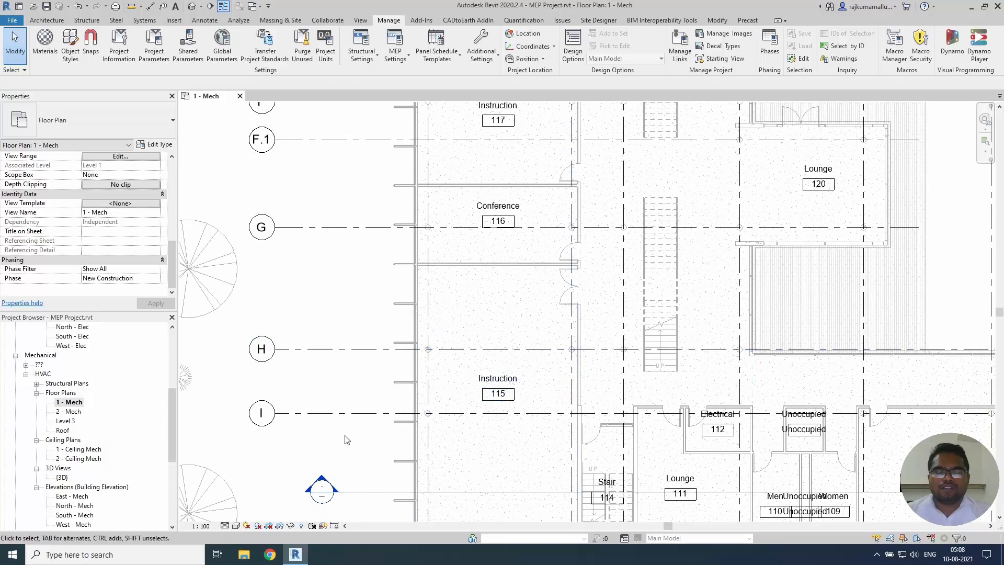
middle_click_drag(352, 379, 298, 355)
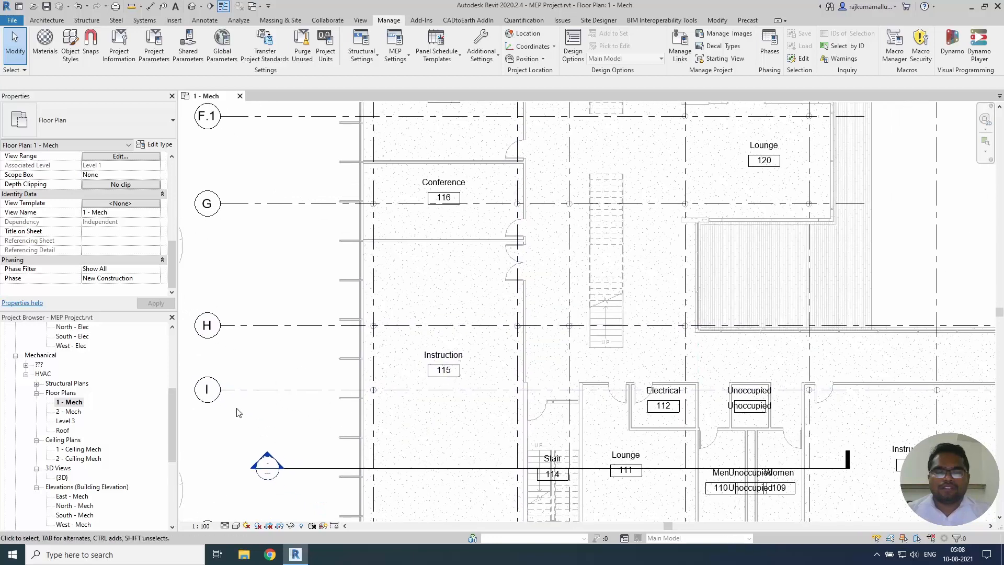
Open the 2 - Mech floor plan and set up new spaces with upper limit Level 3 and limit offset 0.
double_click(73, 412)
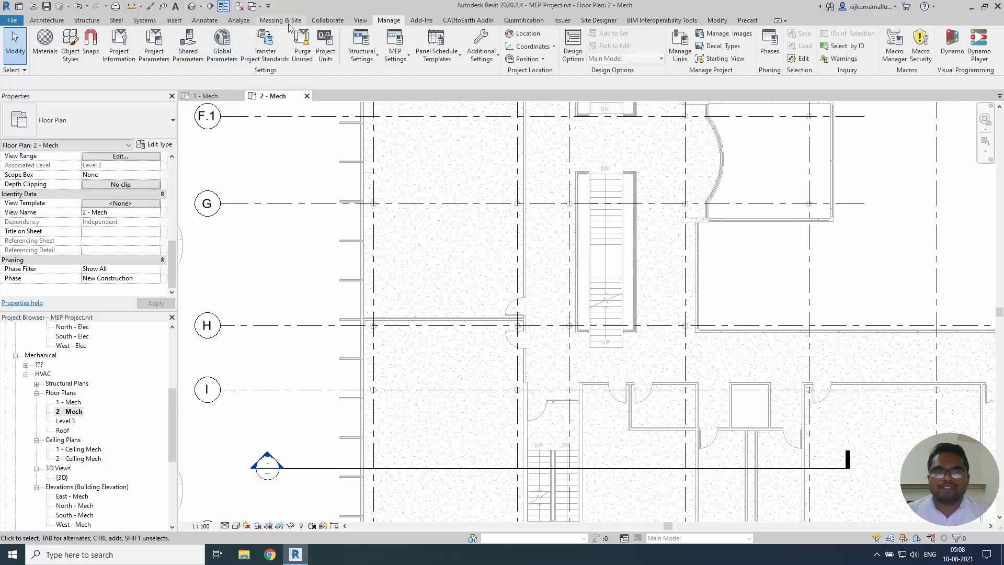
left_click(238, 19)
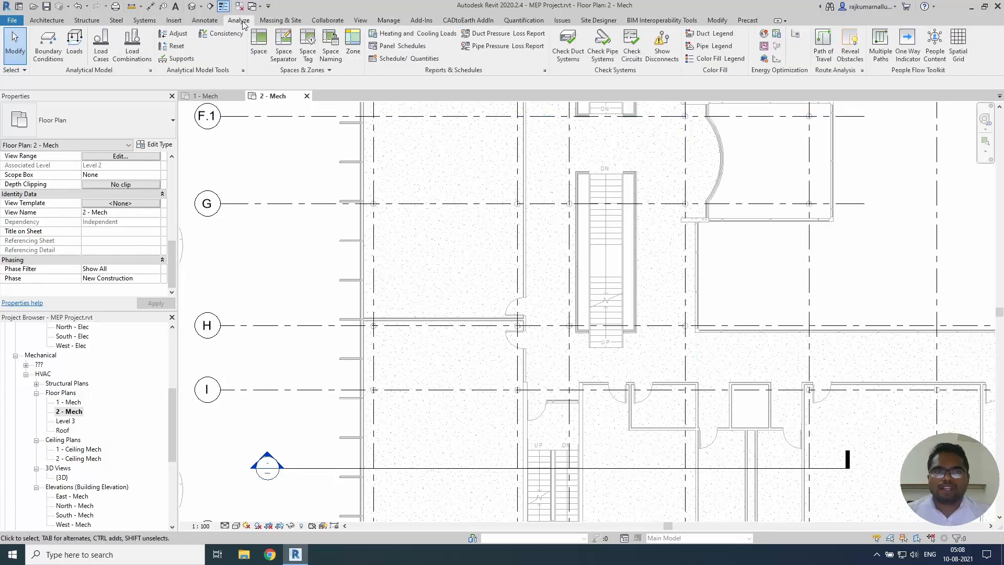
left_click(258, 44)
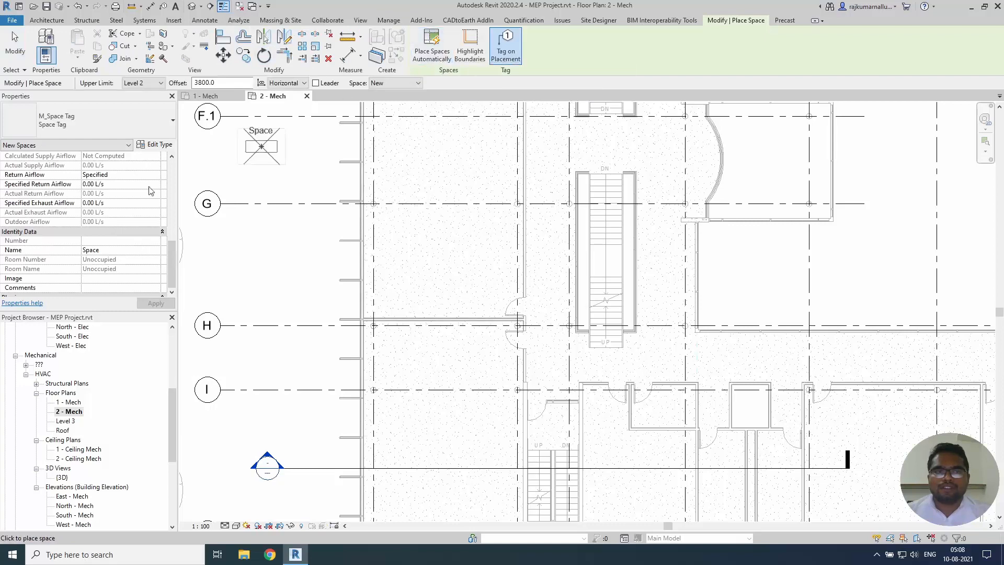
scroll(167, 178, "up", 5)
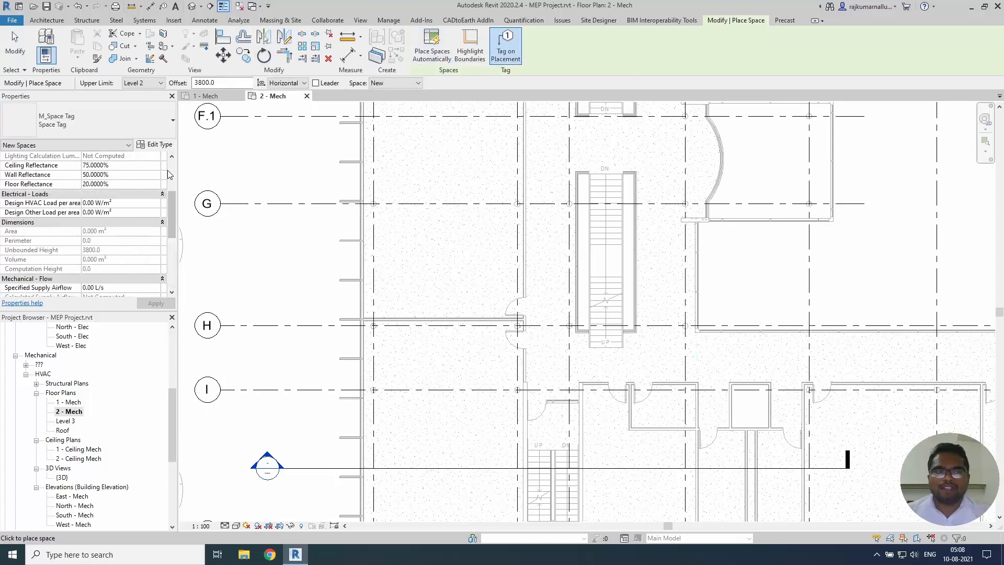
left_click(156, 174)
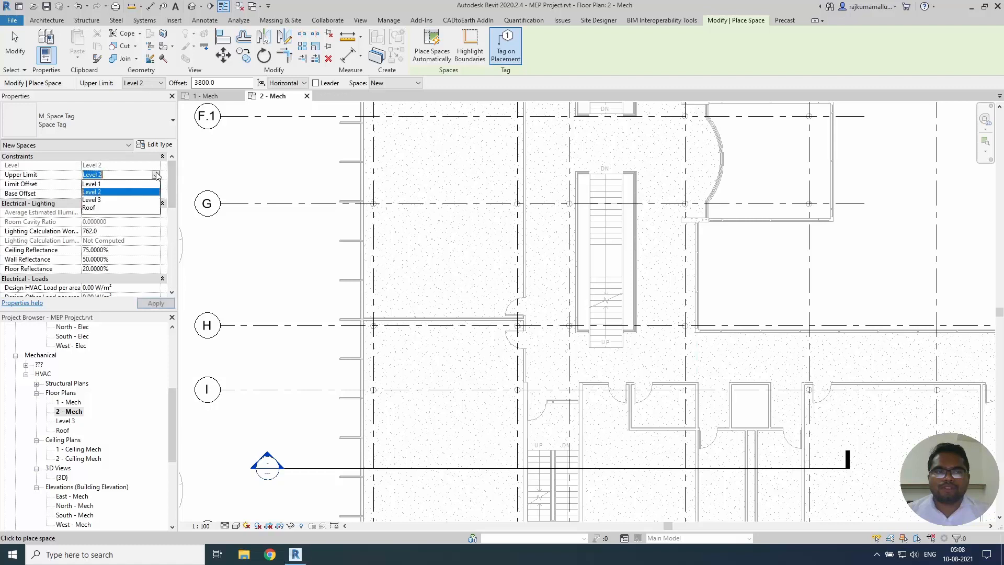
left_click(117, 200)
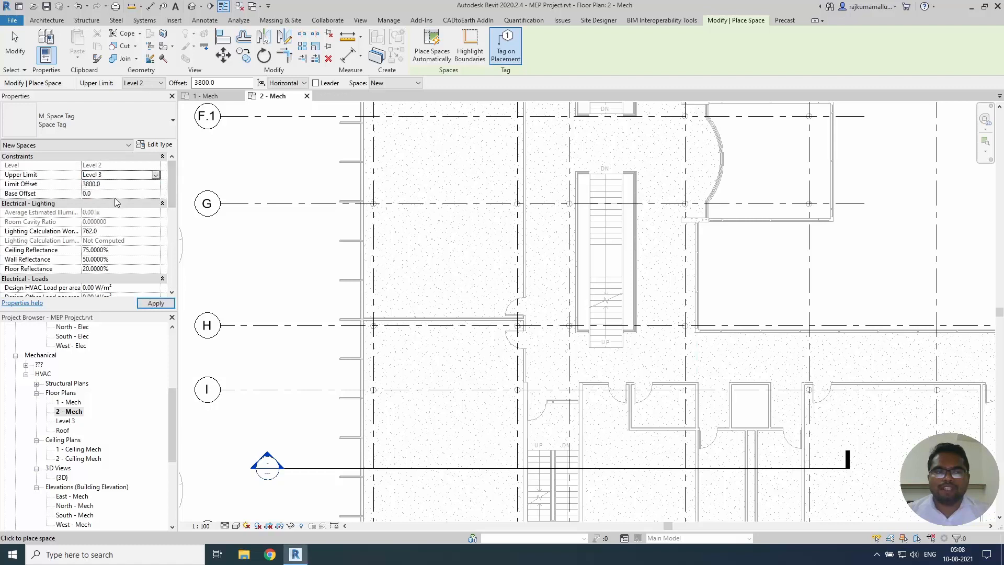
left_click(115, 183)
type("0")
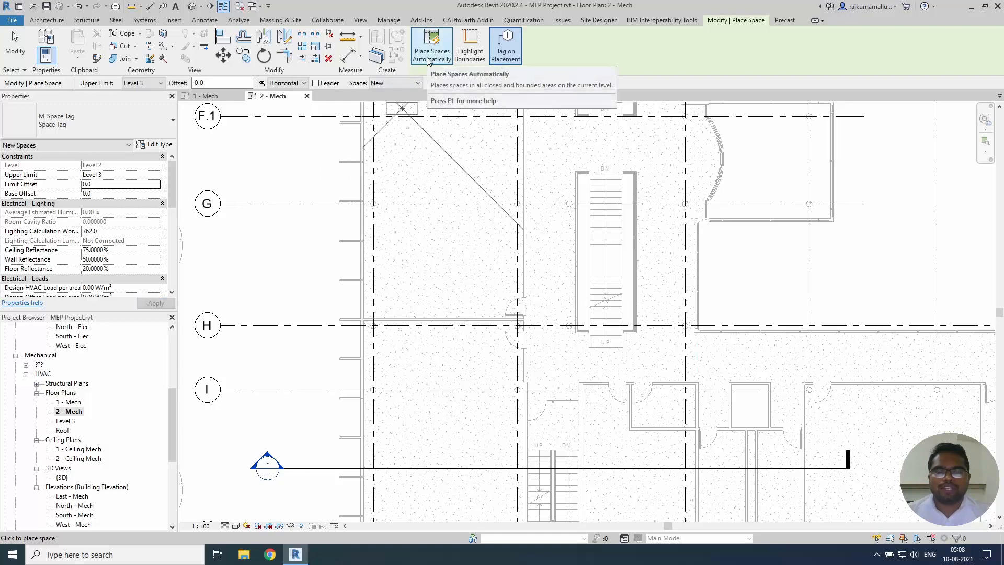
Place spaces automatically in all bounded areas of the 2 - Mech floor plan and end the command.
left_click(427, 61)
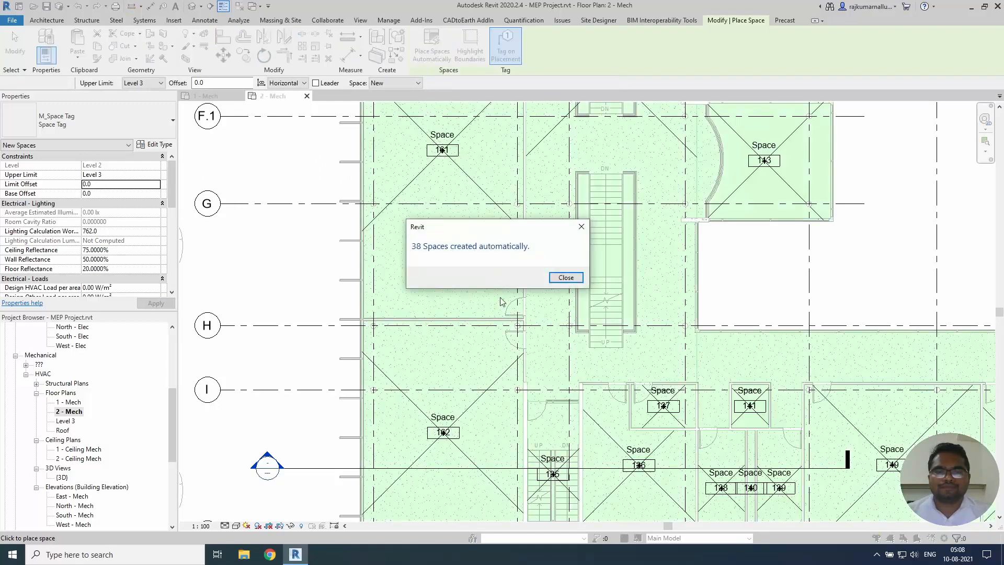
left_click(565, 278)
key("Escape")
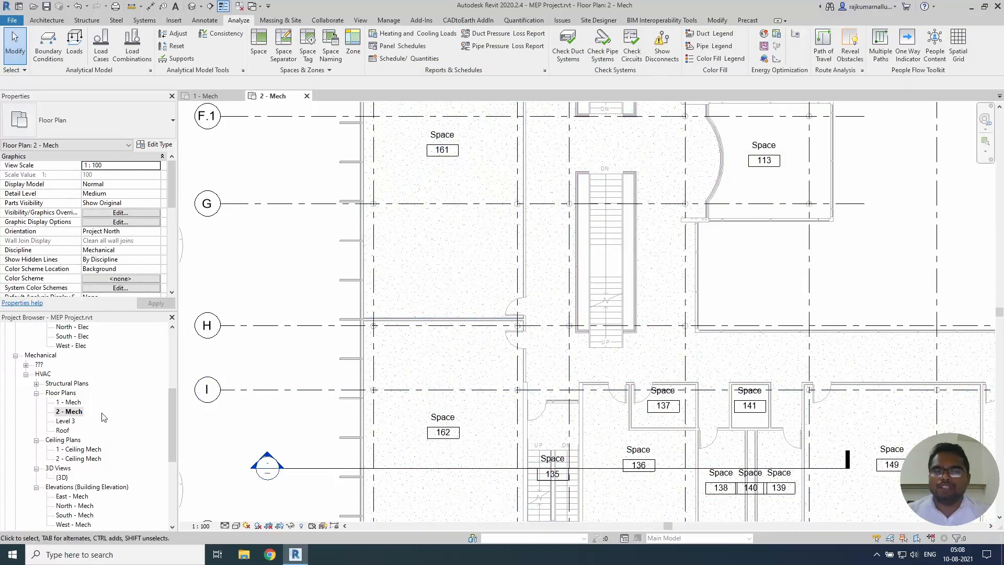
Return to the 1 - Mech floor plan and draw a space separation line across Instruction 115, 1000 mm from grid I towards grid J.
double_click(68, 401)
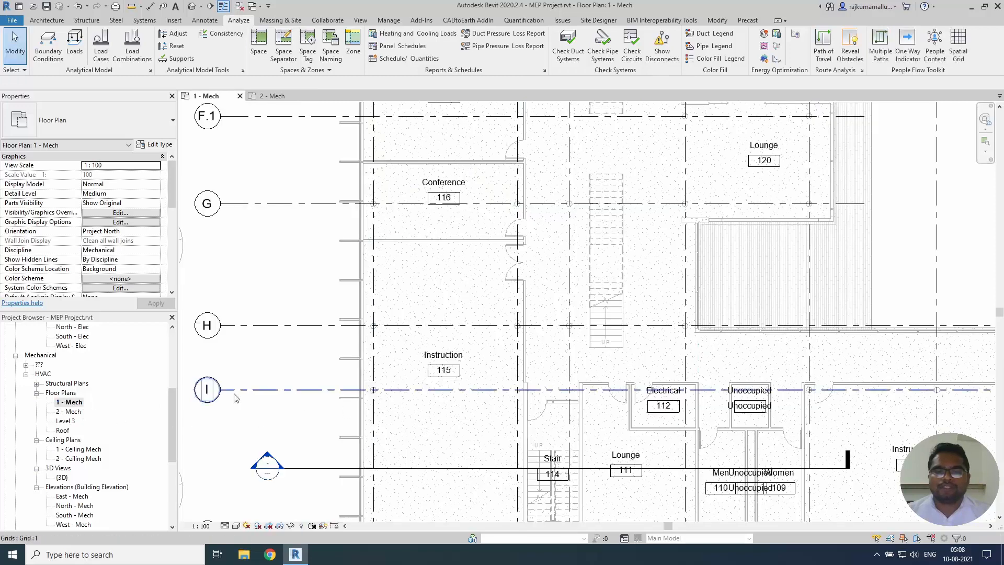
middle_click_drag(324, 443, 386, 341)
scroll(442, 314, "up", 1)
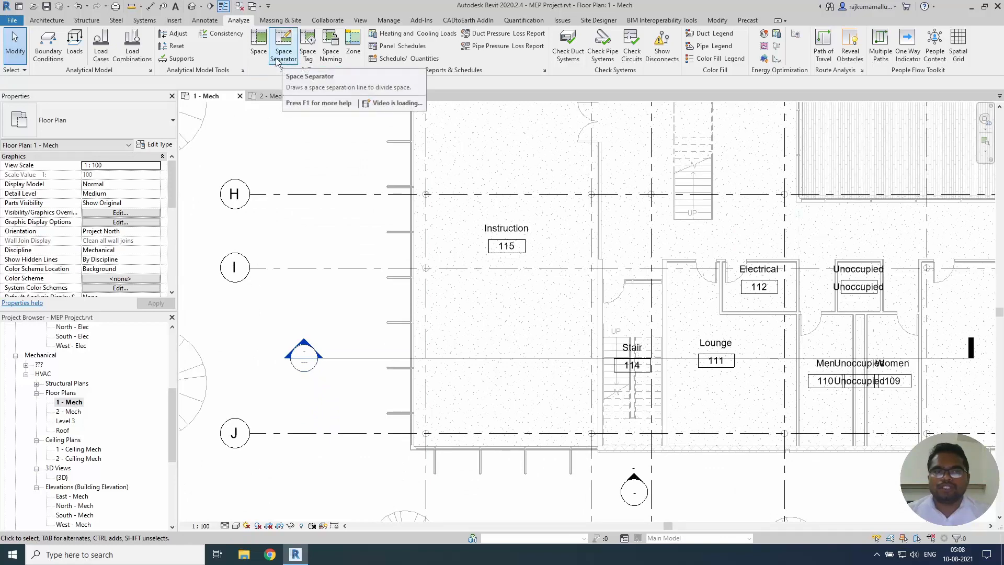
middle_click_drag(487, 277, 431, 306)
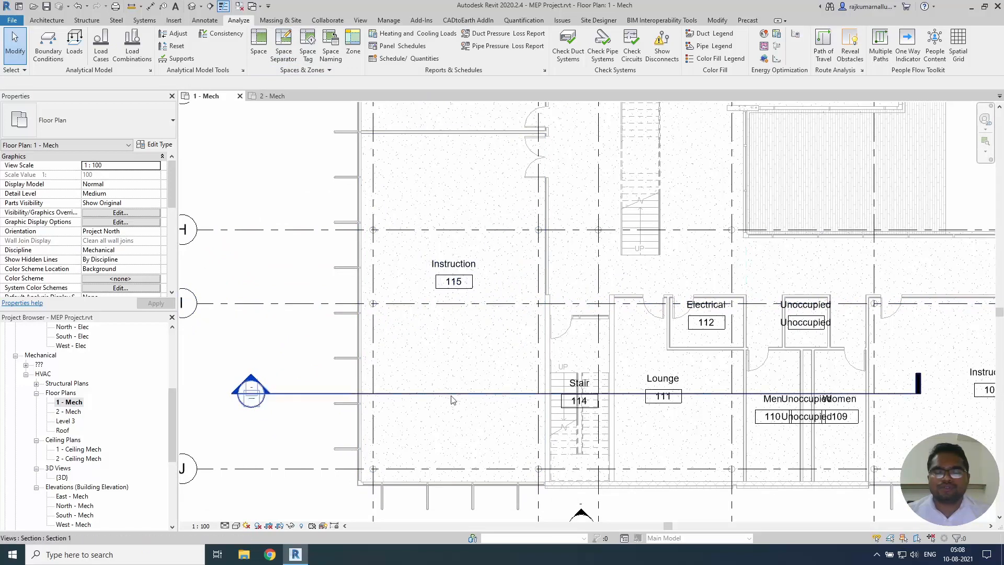
scroll(447, 430, "up", 1)
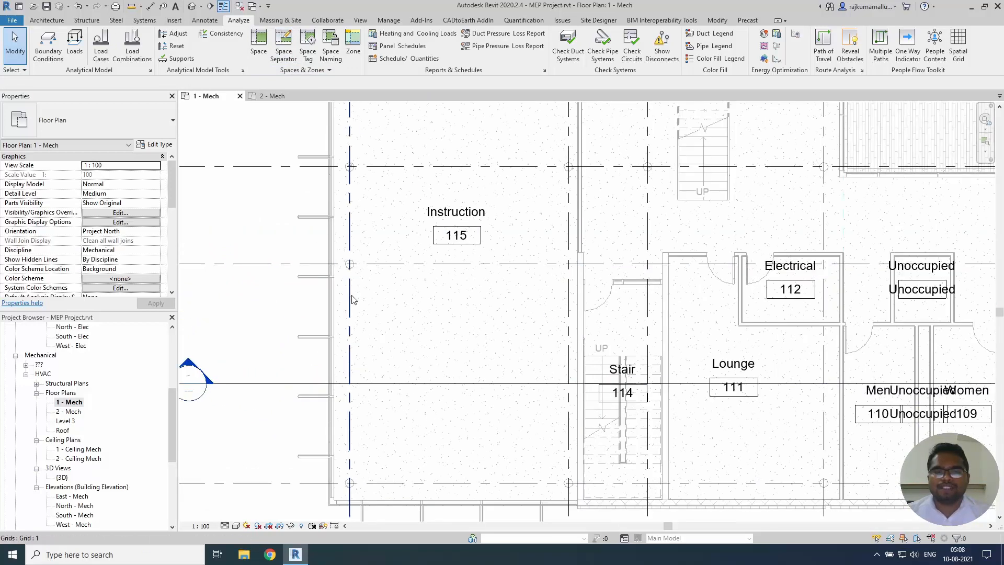
middle_click_drag(501, 284, 529, 294)
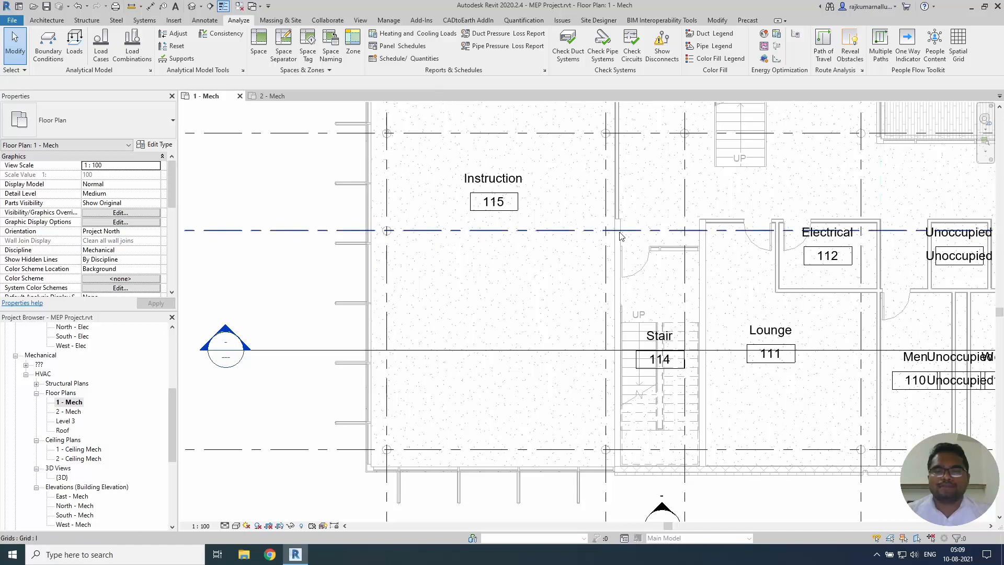
middle_click_drag(619, 235, 619, 262)
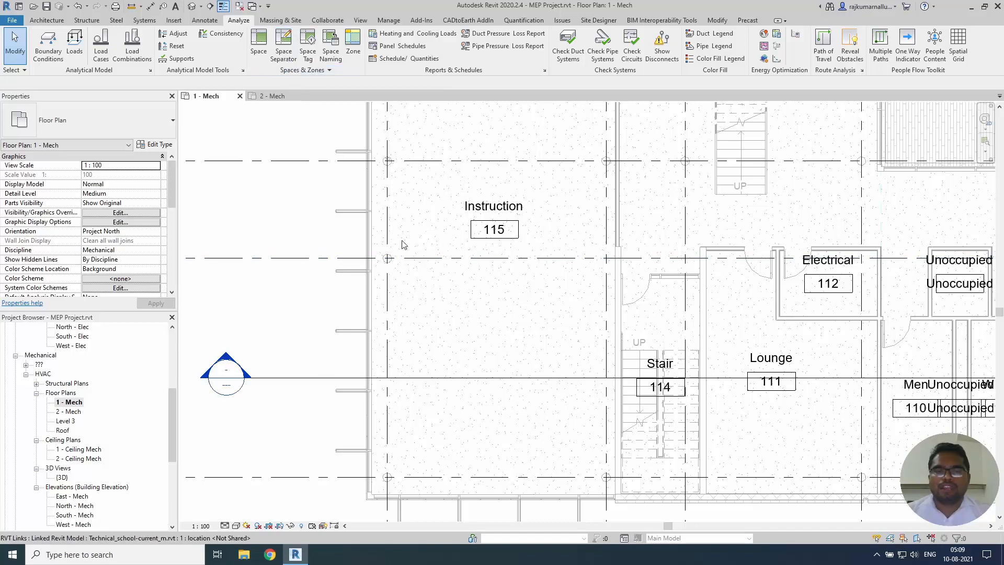
left_click(284, 44)
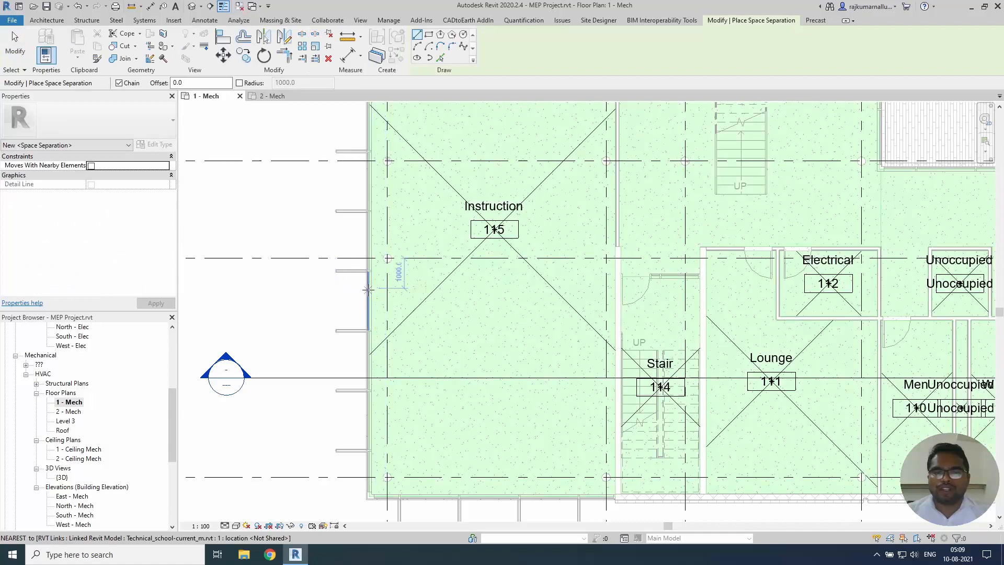
left_click(371, 288)
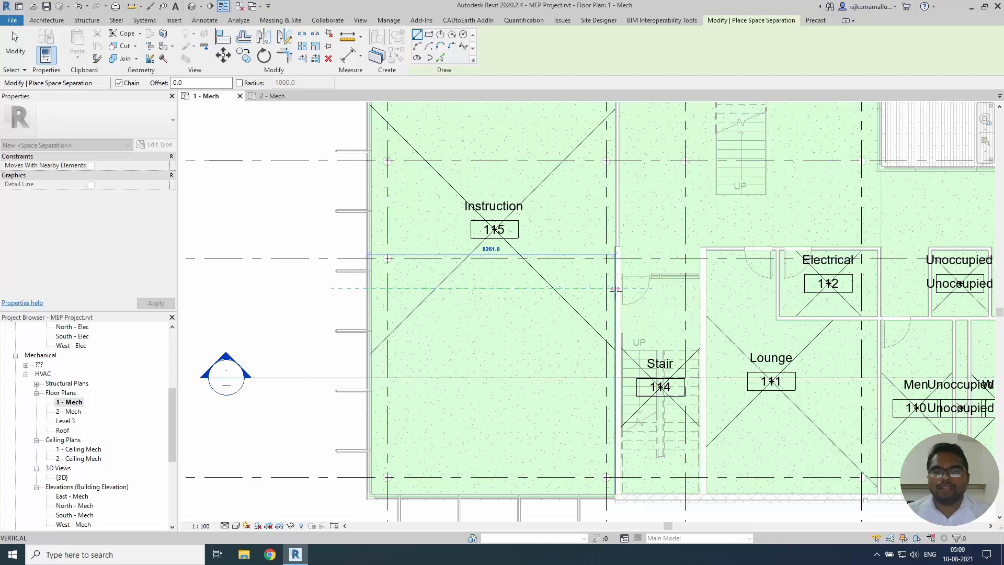
left_click(615, 289)
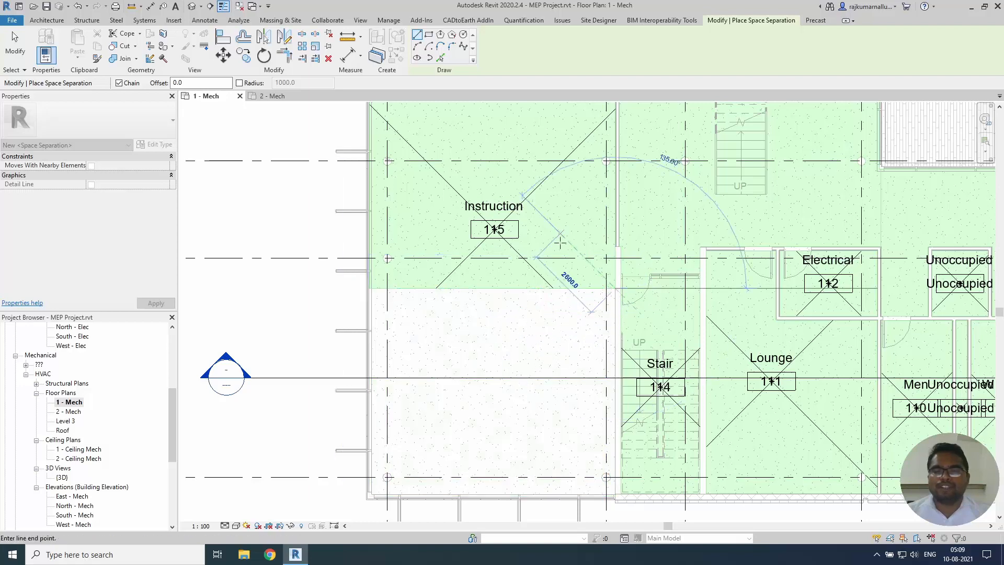
key("Escape")
key("Escape")
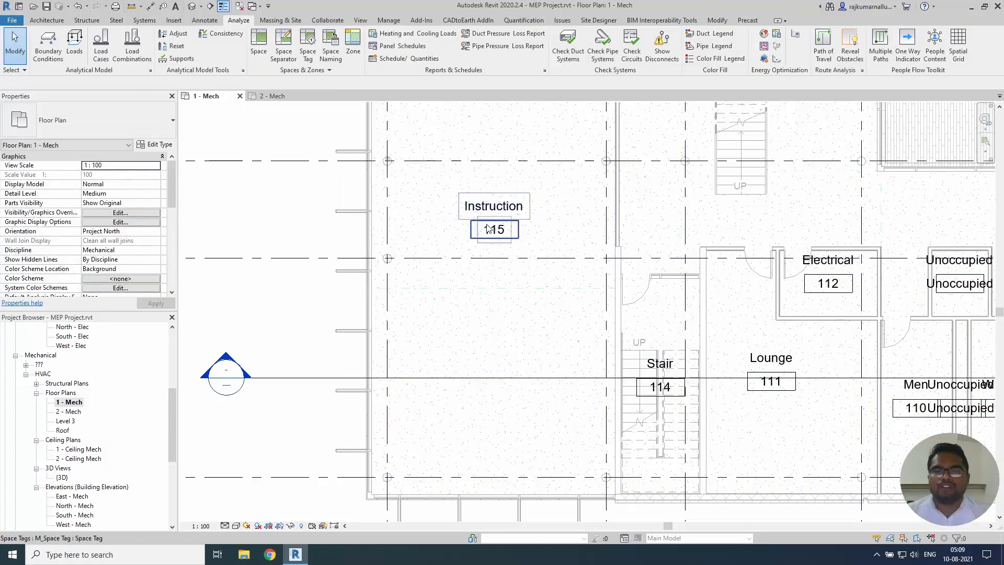
Check the extent of space 115, and place a tagged space in the empty area between the separation line and grid J.
left_click(532, 279)
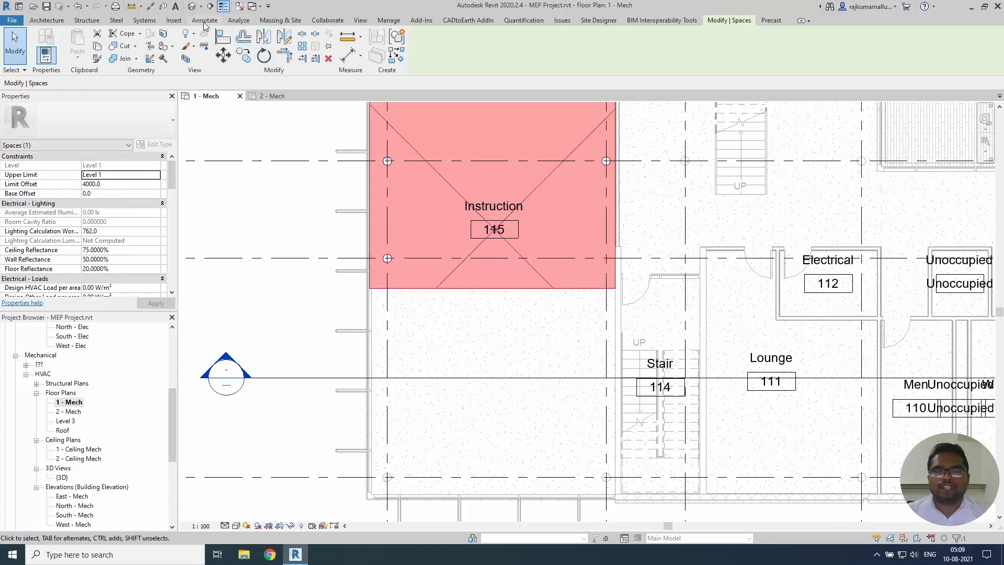
left_click(233, 22)
left_click(259, 46)
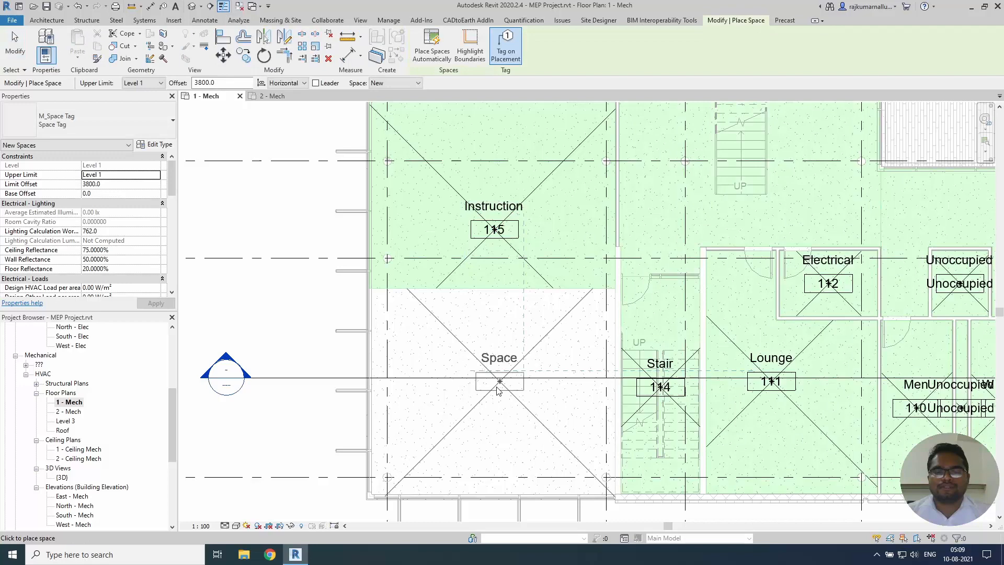
left_click(530, 428)
key("Escape")
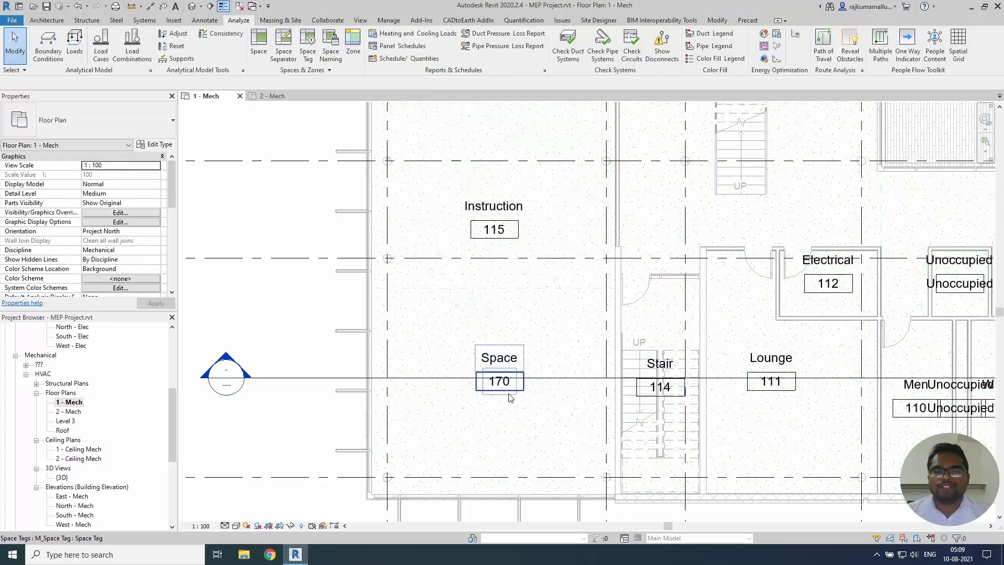
Select the new space beside the stair and examine its number, name and linked room identity data.
left_click(520, 400)
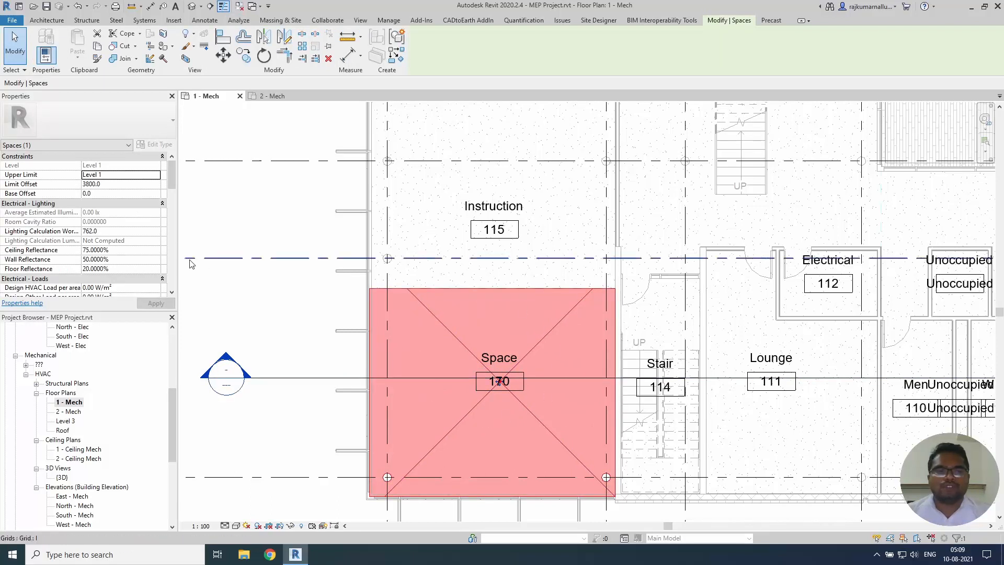
left_click(169, 230)
left_click(170, 232)
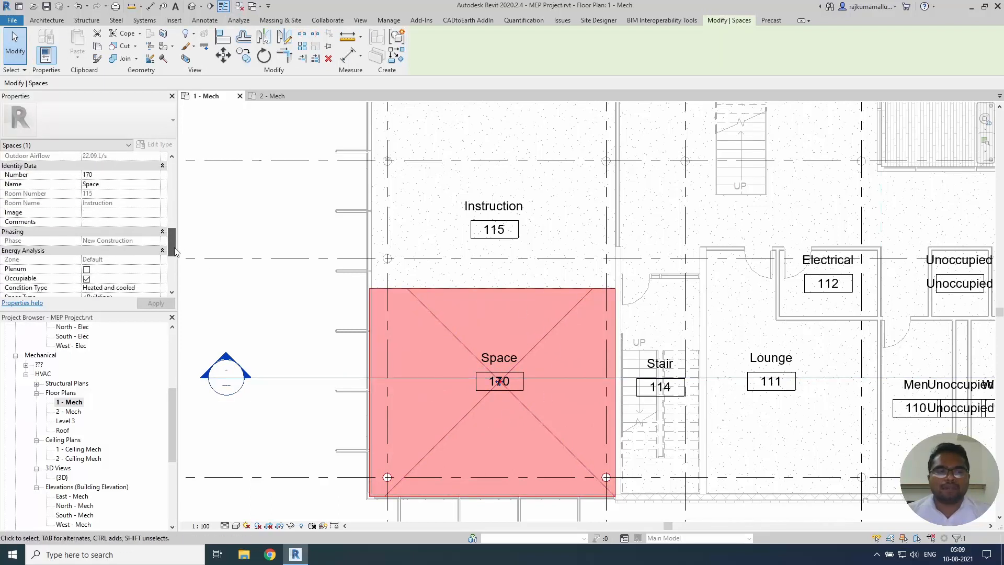
Name the selected space Exp and number it 115a after trying the duplicate number 115, and deselect it.
left_click(132, 185)
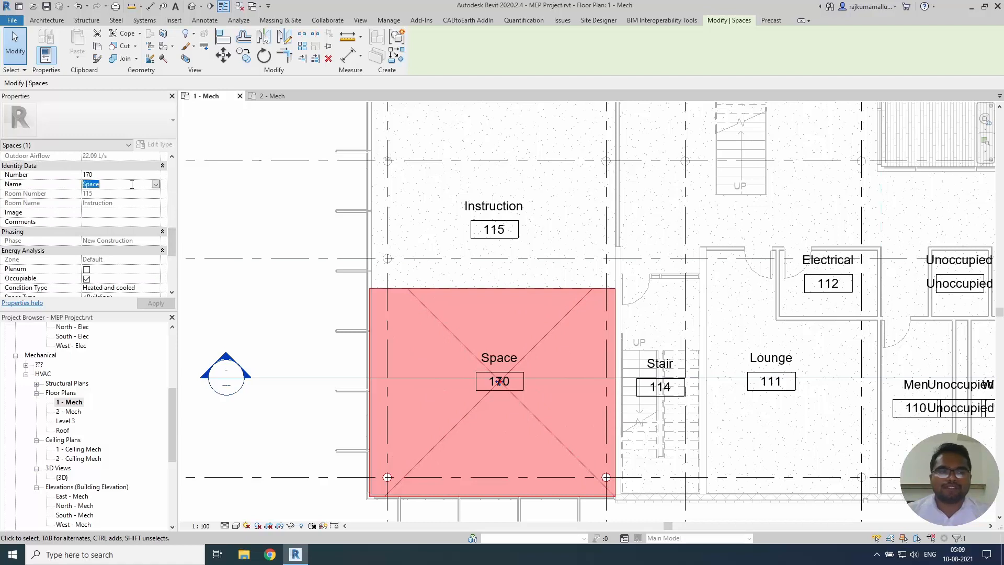
type("Exp")
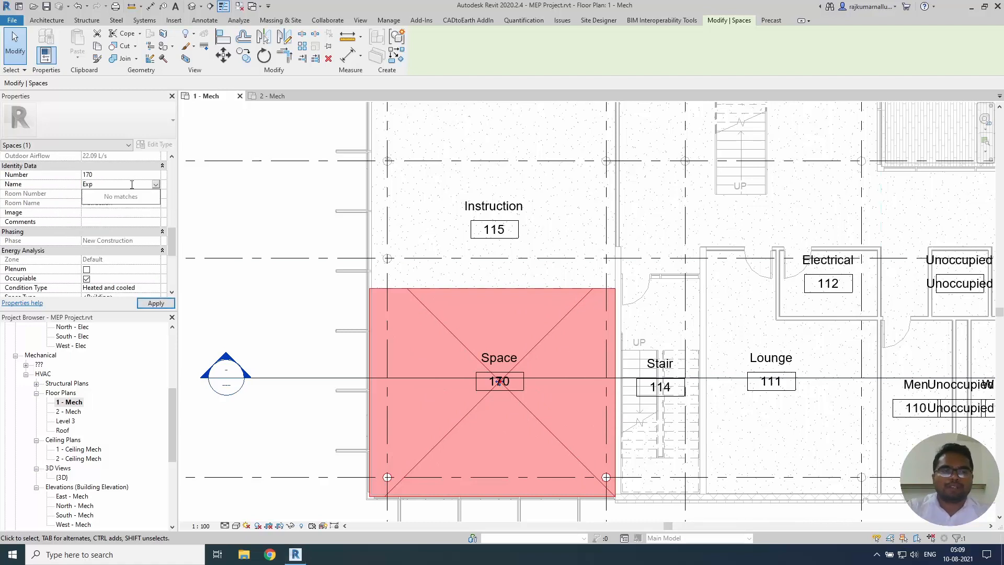
left_click(138, 175)
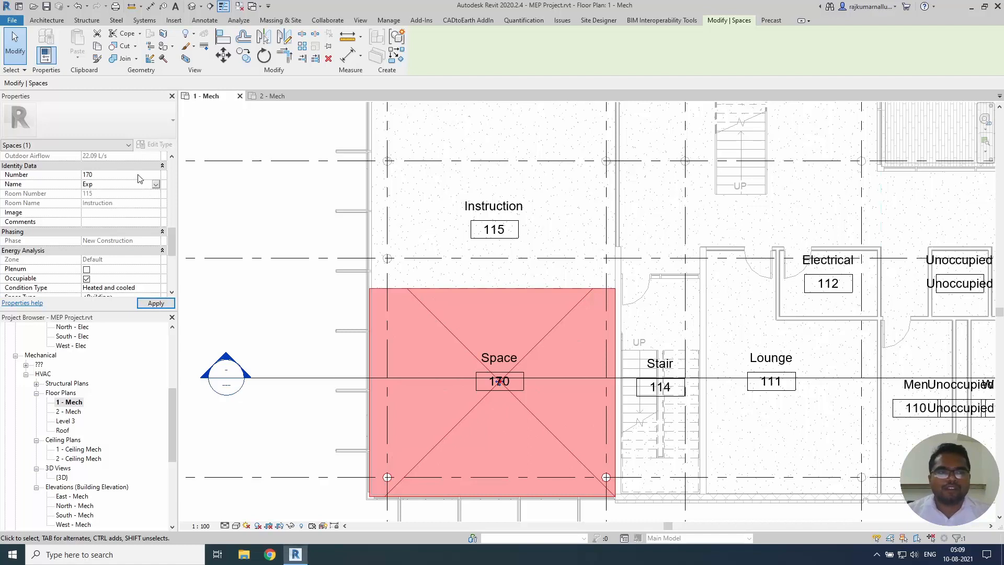
left_click(130, 175)
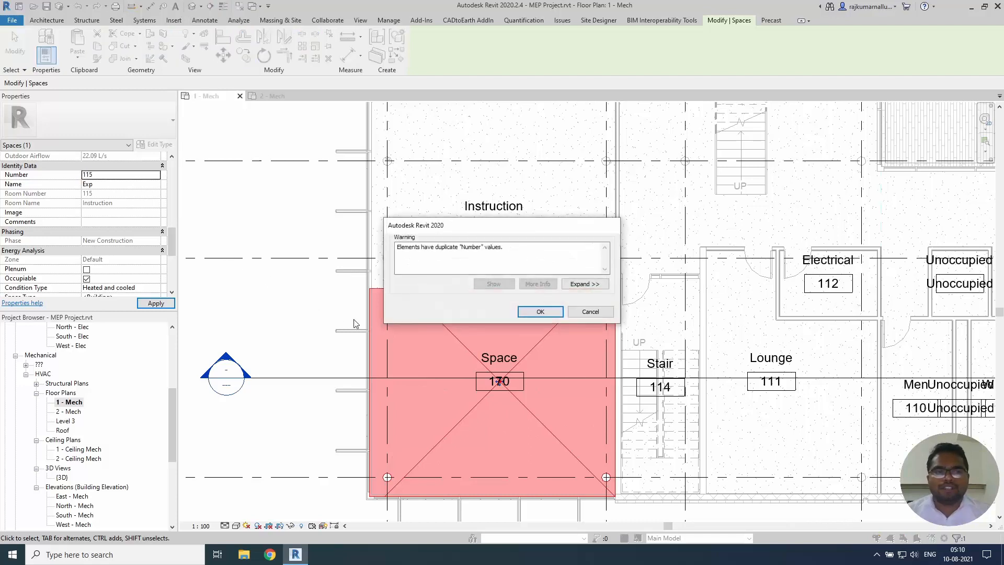
left_click(543, 312)
left_click(126, 174)
type("a")
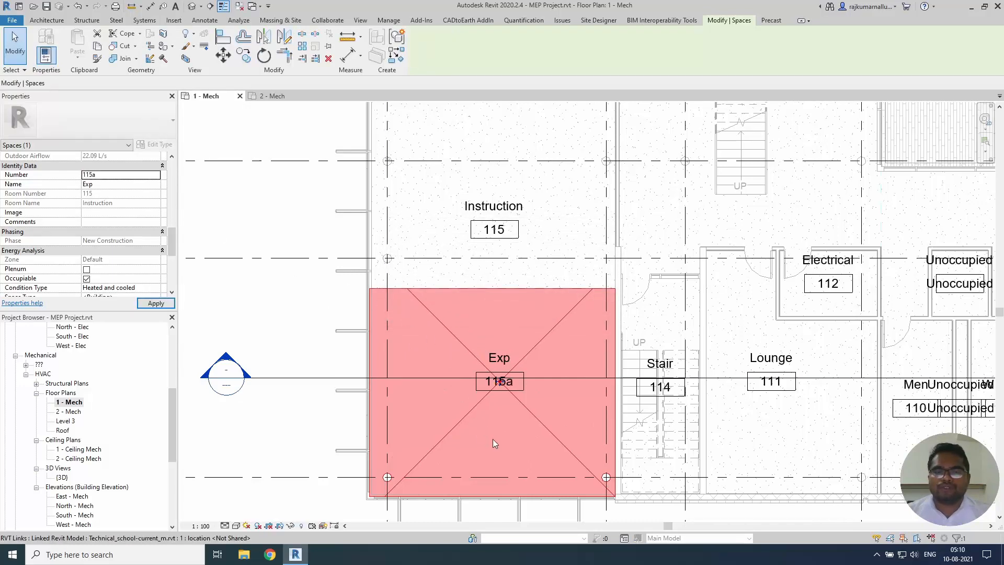
key("Escape")
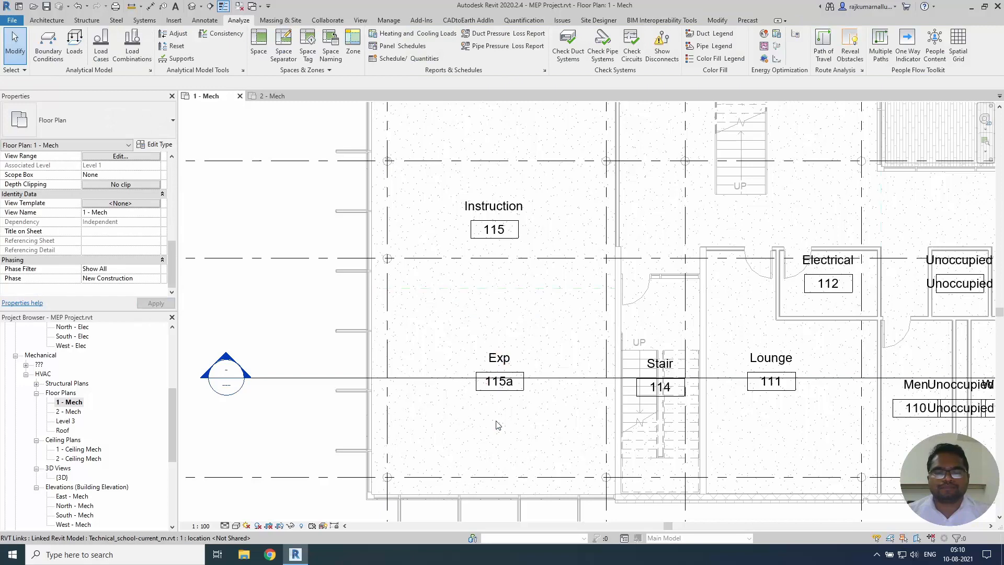
Turn on Show Area in the type properties of the Exp 115a space's tag.
left_click(500, 381)
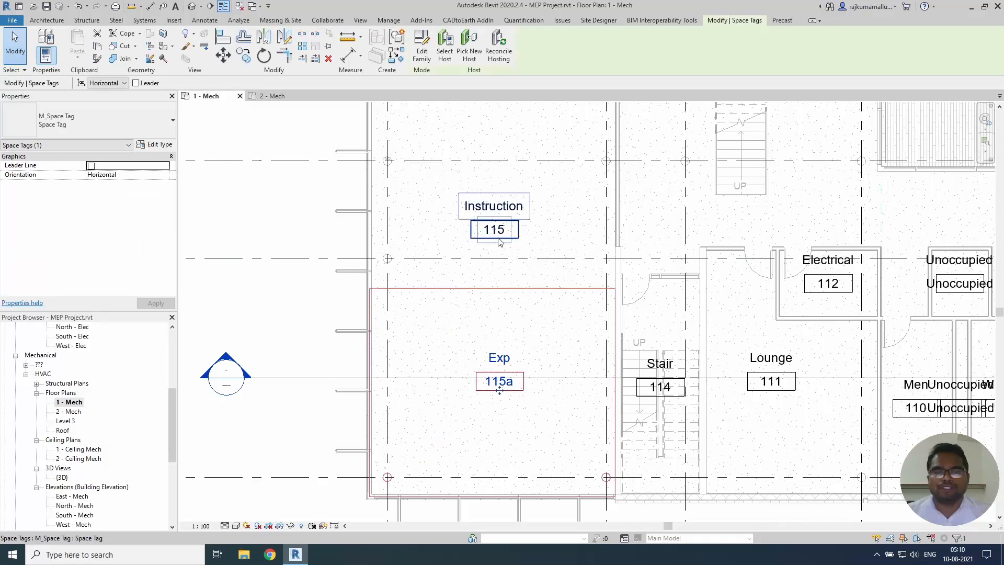
left_click(154, 145)
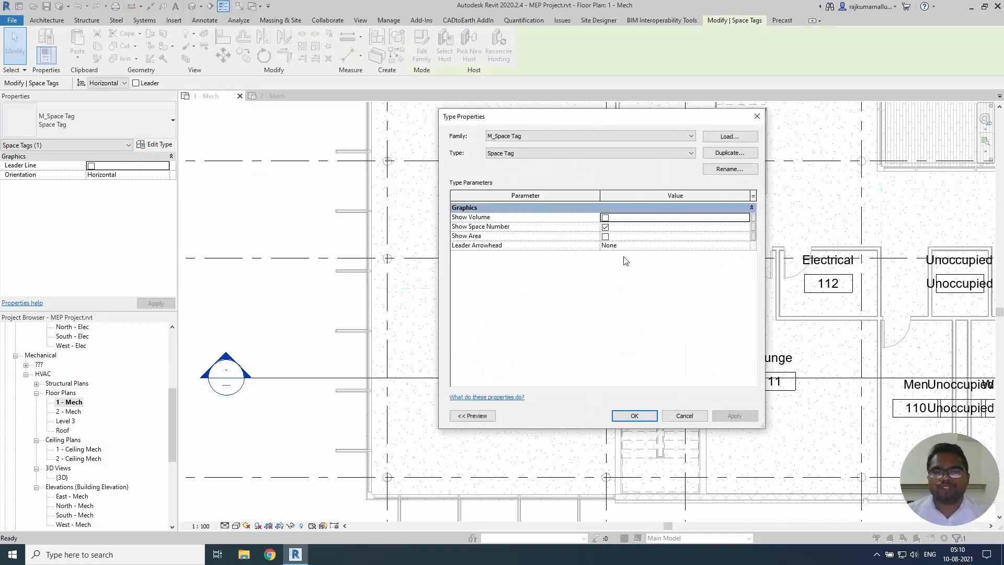
key("Escape")
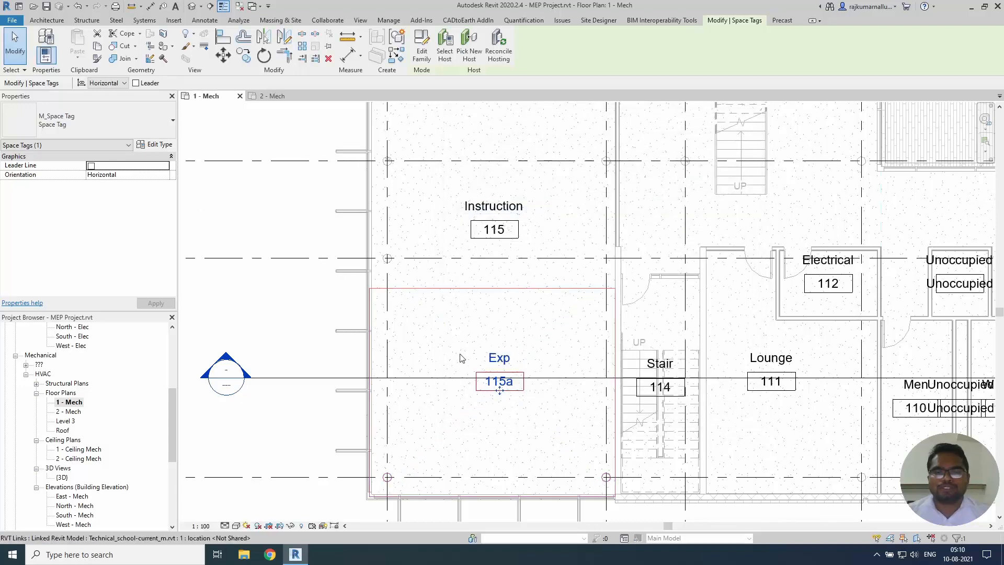
left_click(154, 145)
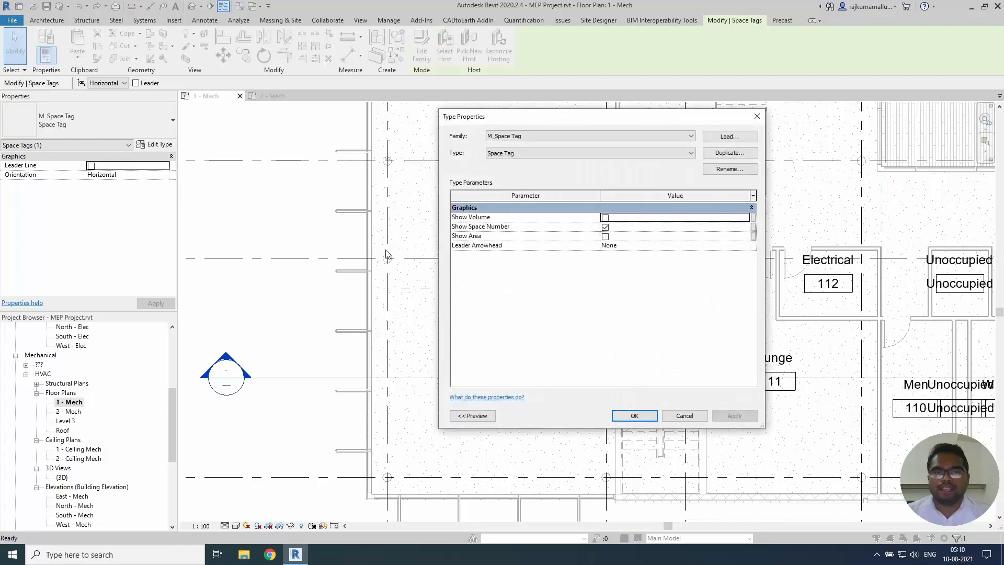
left_click(605, 237)
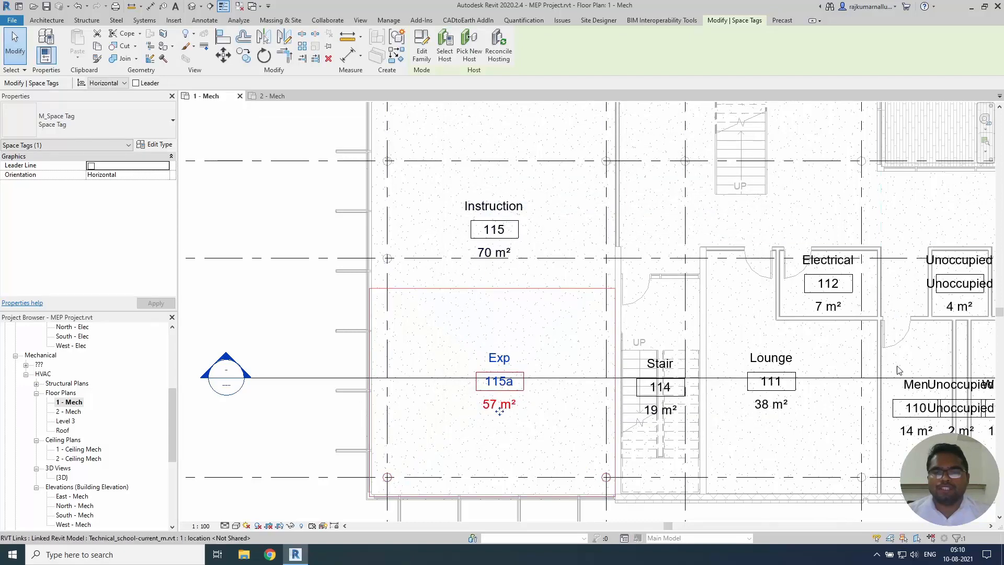
scroll(406, 293, "up", 1)
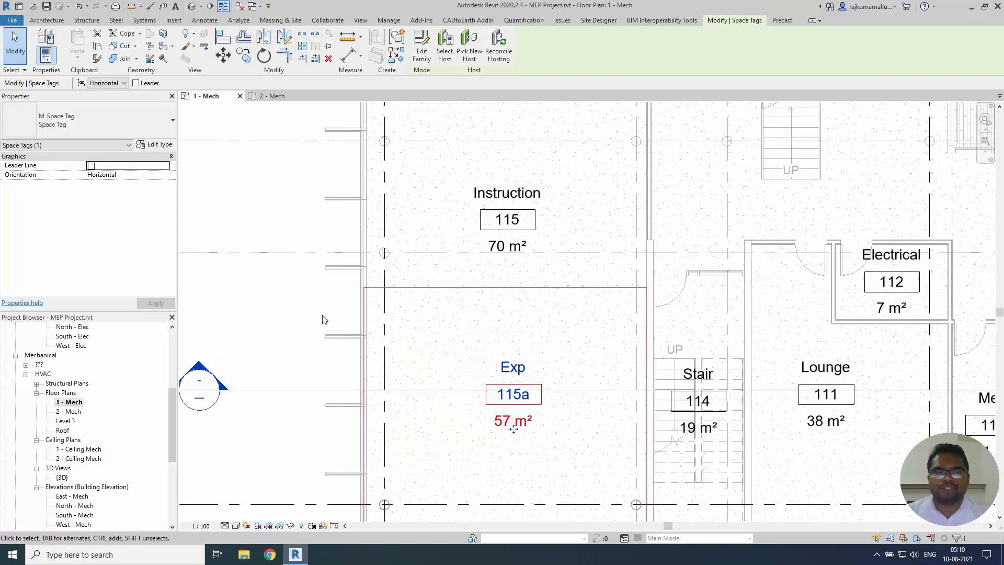
Turn Show Area back off for the M_Space Tag type and deselect the tag.
left_click(155, 144)
left_click(605, 236)
key("Return")
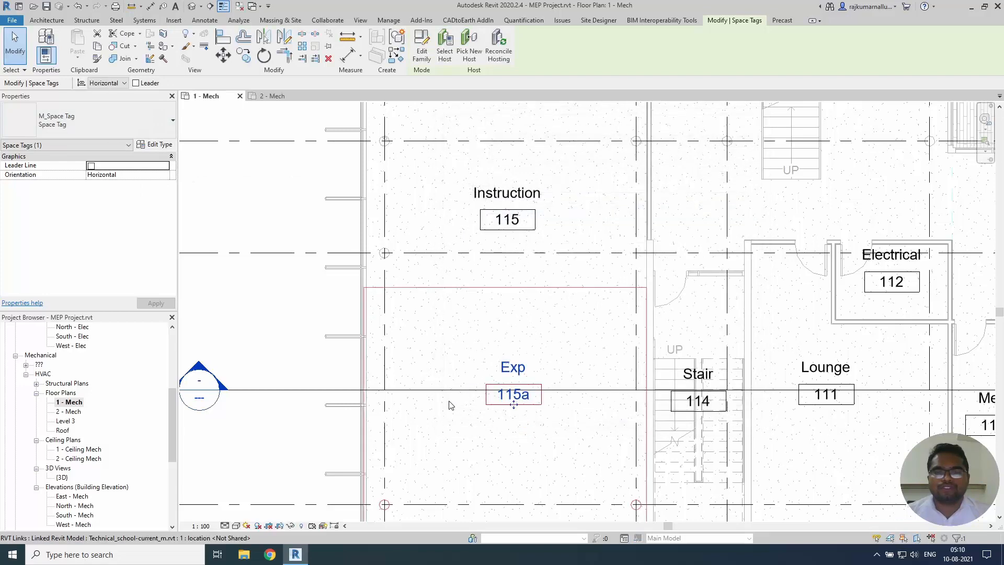
scroll(449, 405, "up", 2)
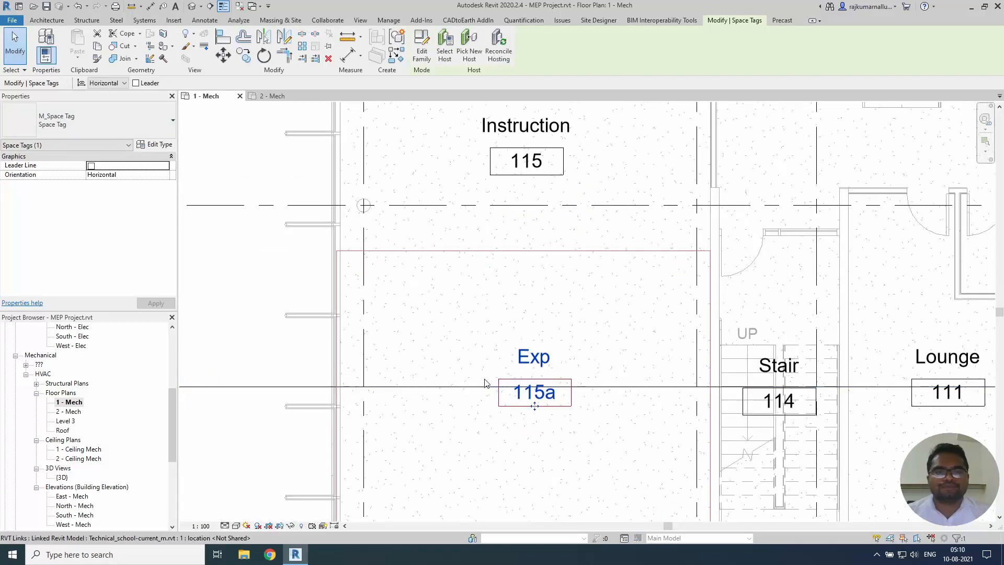
middle_click_drag(456, 363, 478, 374)
scroll(440, 369, "down", 2)
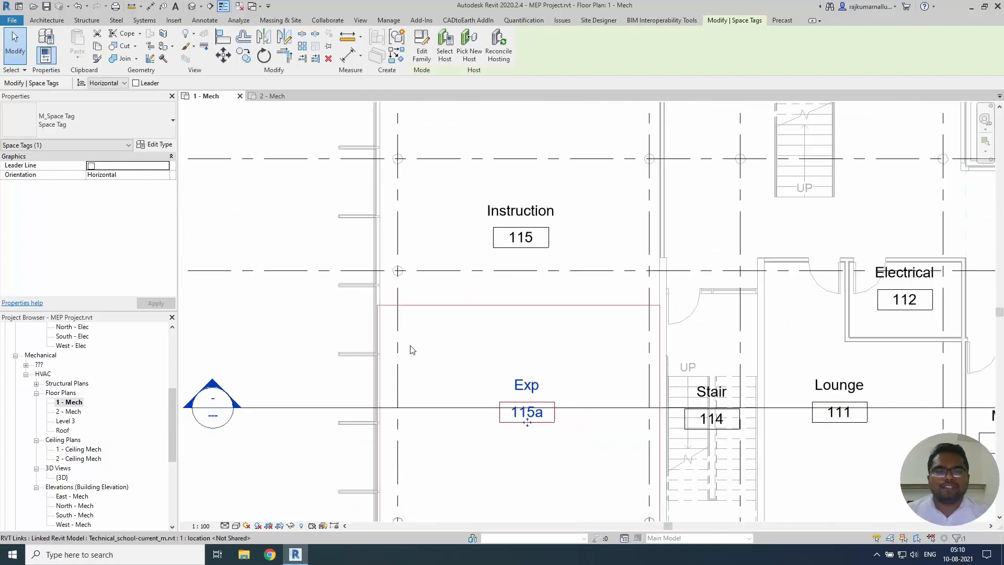
key("Escape")
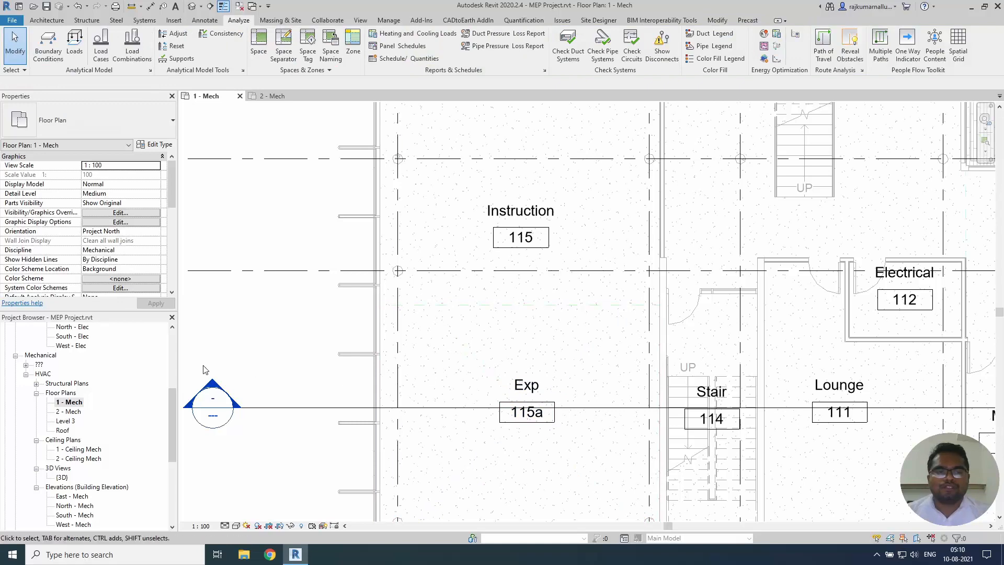
Open the 1 - Lighting floor plan and check that the untagged spaces, including Exp 115a, exist in this view.
left_click_drag(171, 397, 165, 341)
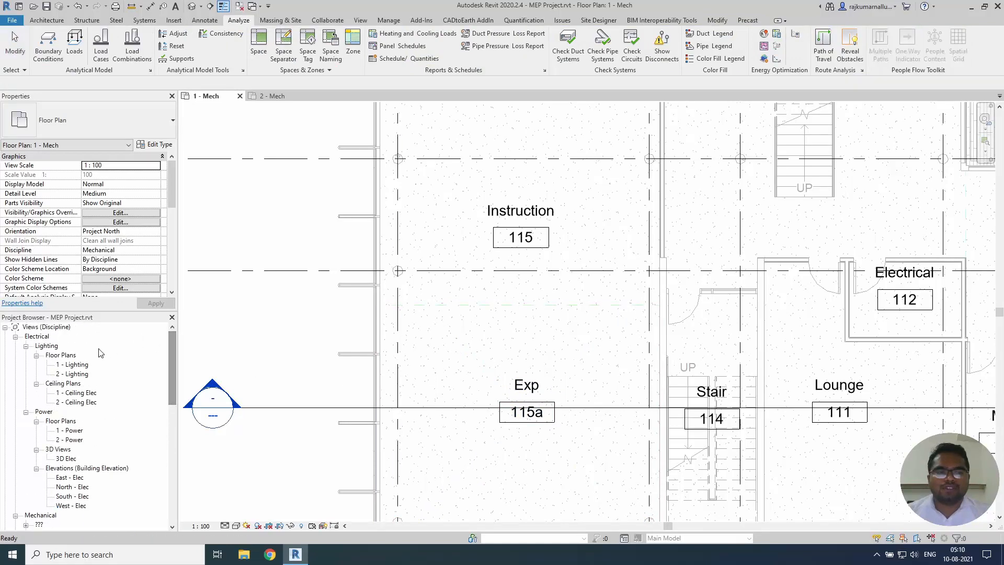
double_click(78, 364)
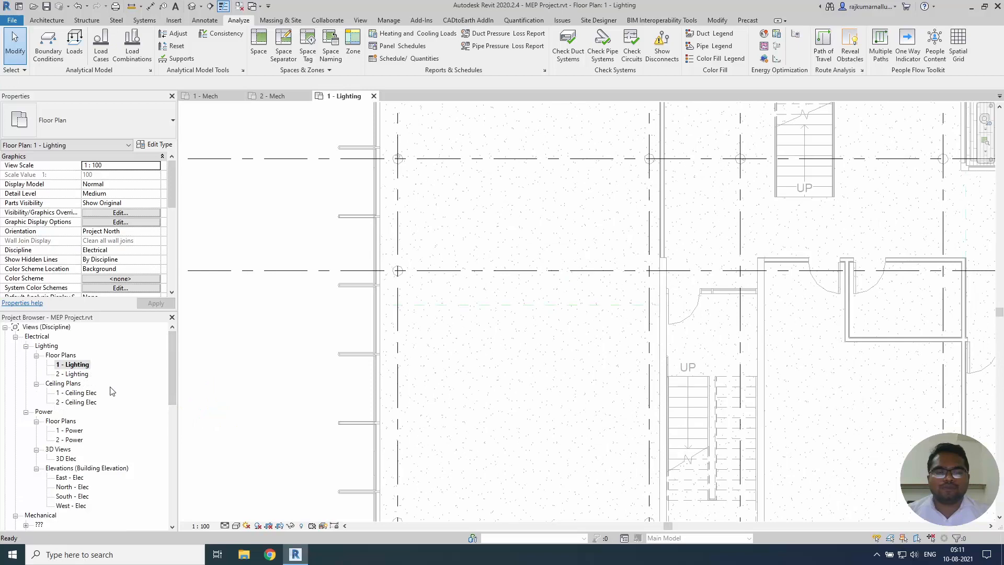
scroll(428, 380, "down", 1)
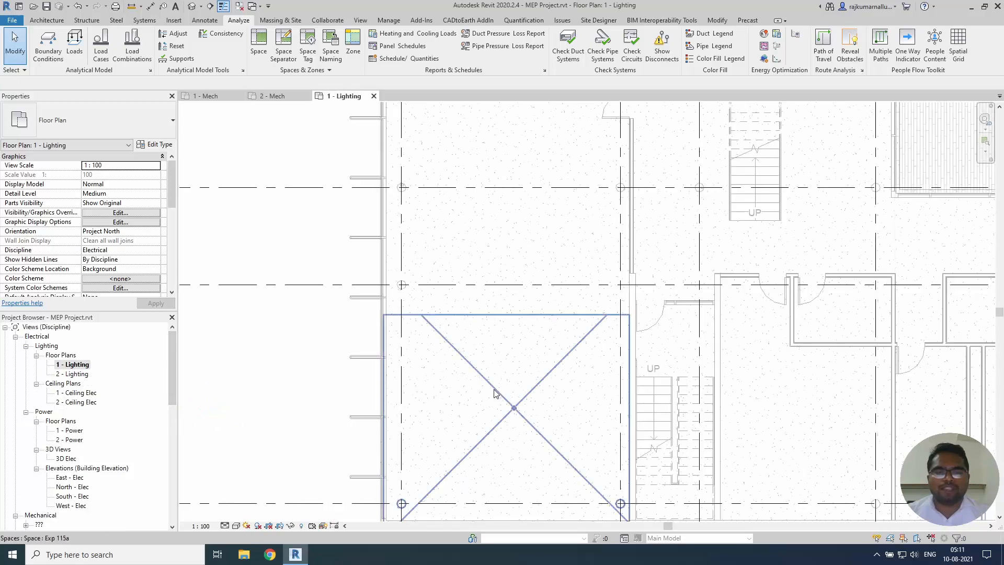
left_click(495, 393)
middle_click_drag(297, 340, 325, 393)
left_click(330, 395)
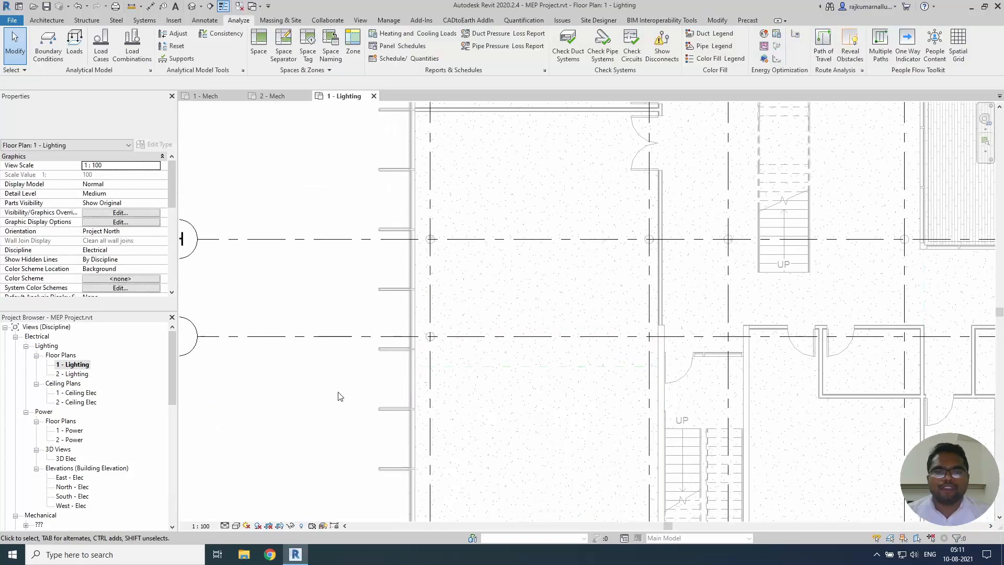
scroll(424, 375, "down", 2)
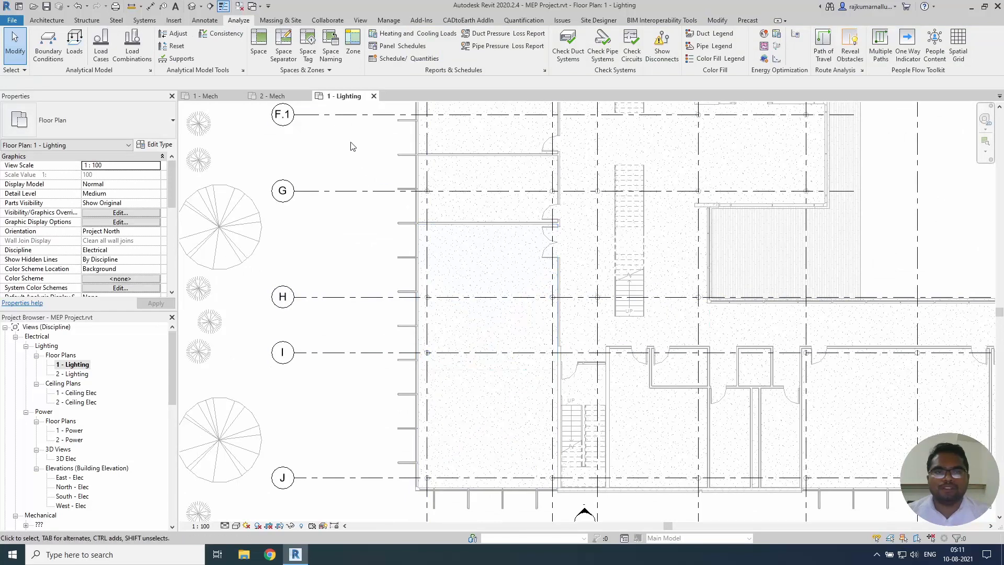
Place space tags on Exp 115a, Instruction 115, Conference 116, Lounge 111, Electrical 112 and Lobby 102, and end the command.
left_click(308, 55)
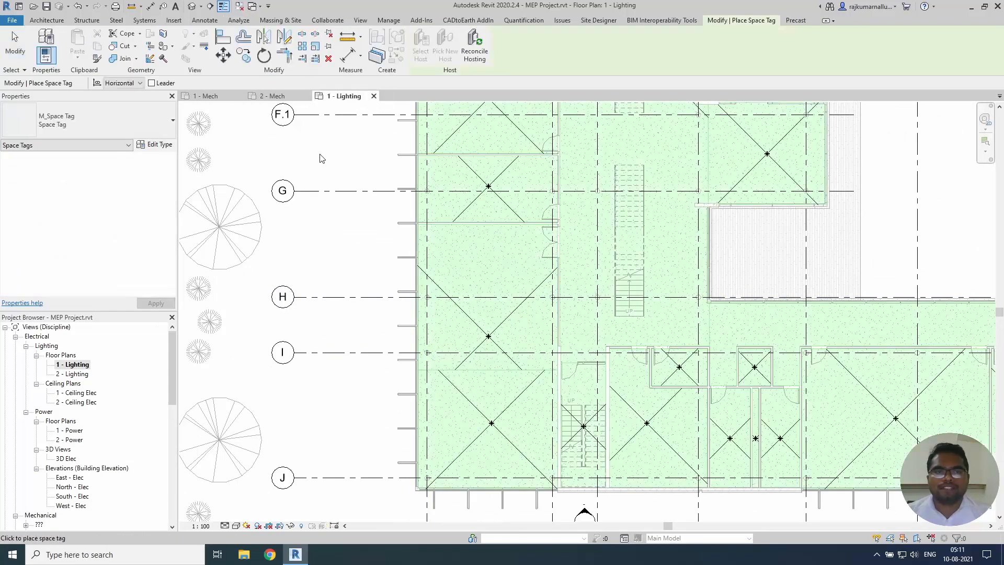
left_click(494, 416)
left_click(498, 317)
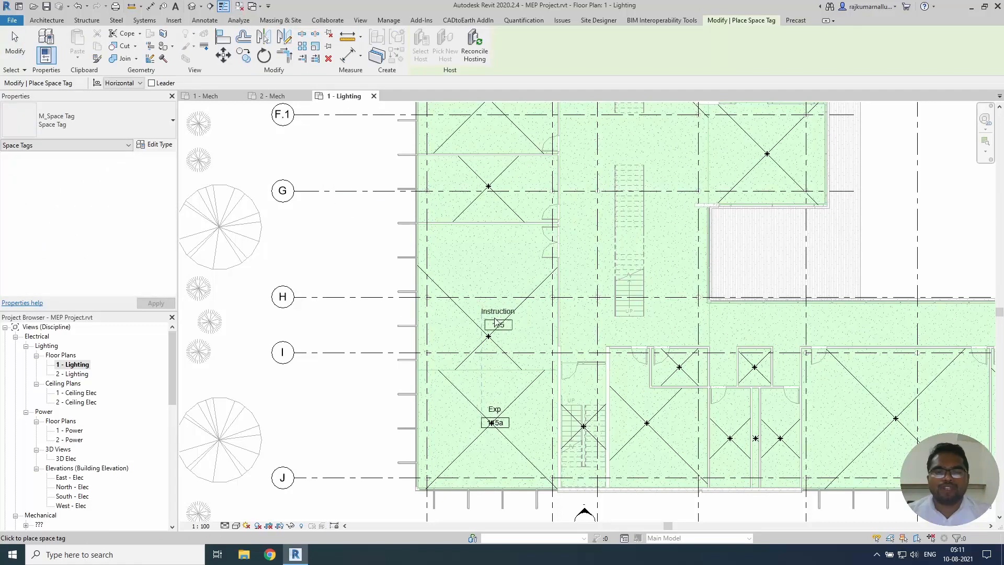
left_click(497, 198)
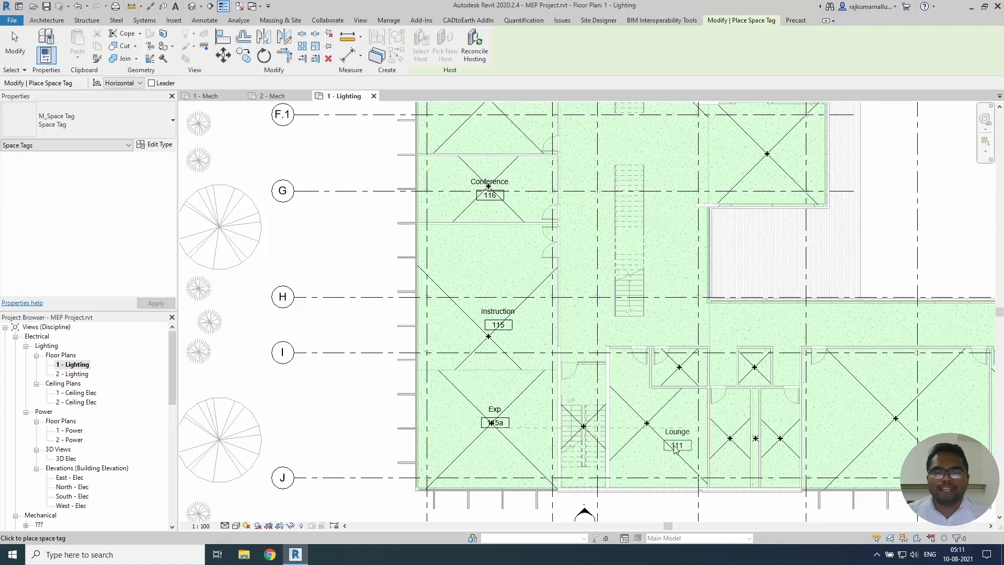
left_click(658, 447)
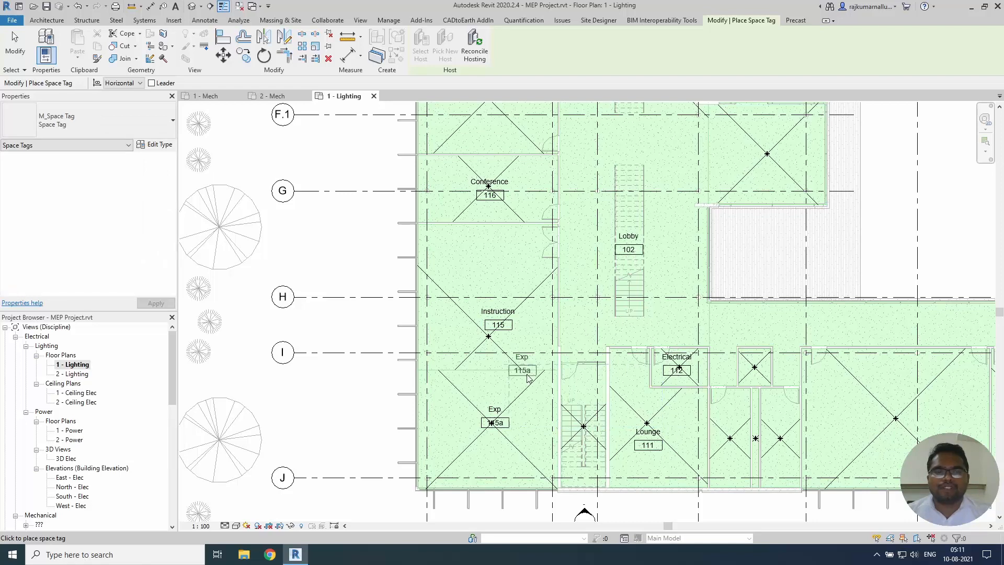
key("Escape")
key("Escape")
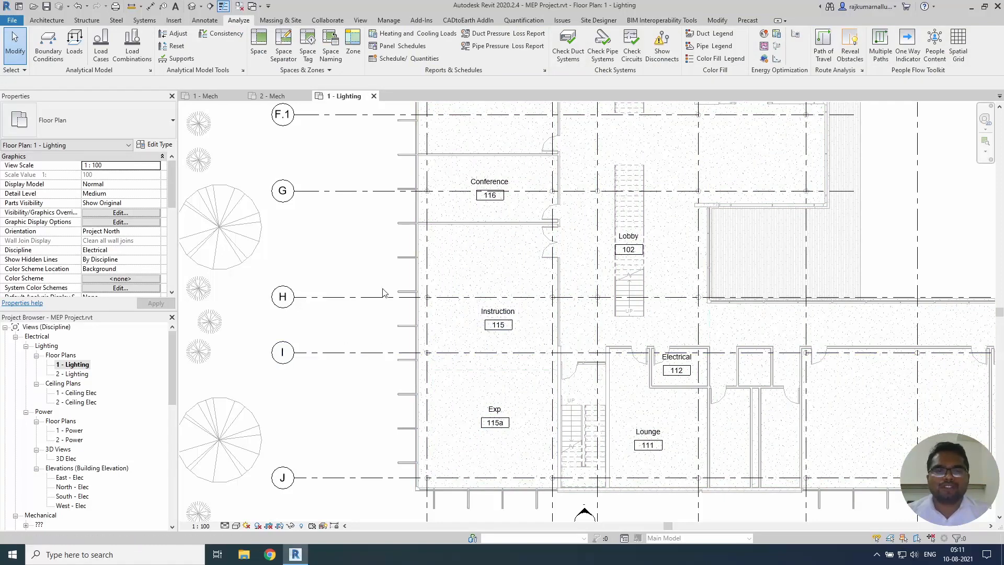
Check the space names on the 2 - Mech plan and return to the 1 - Mech floor plan.
left_click(271, 97)
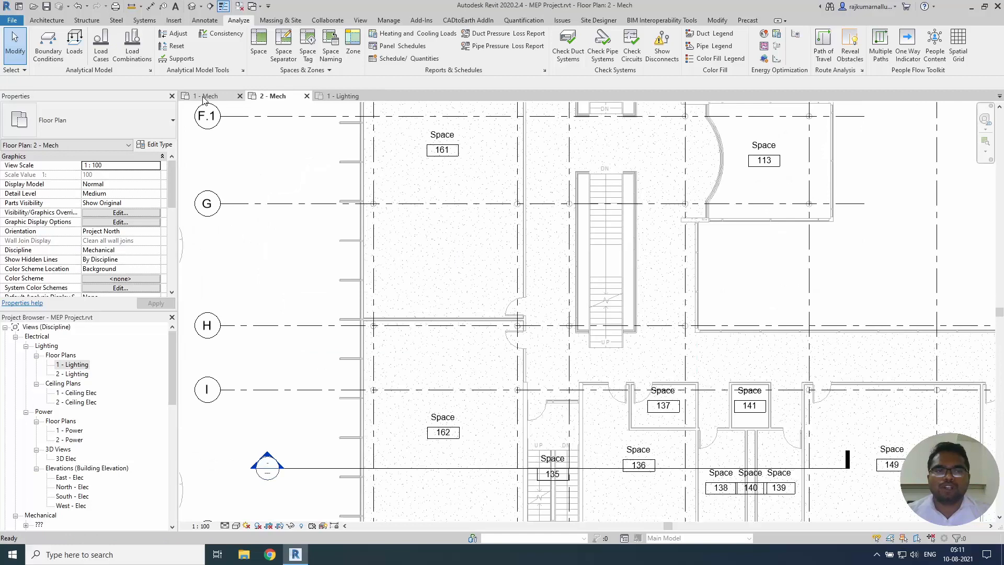
left_click(205, 97)
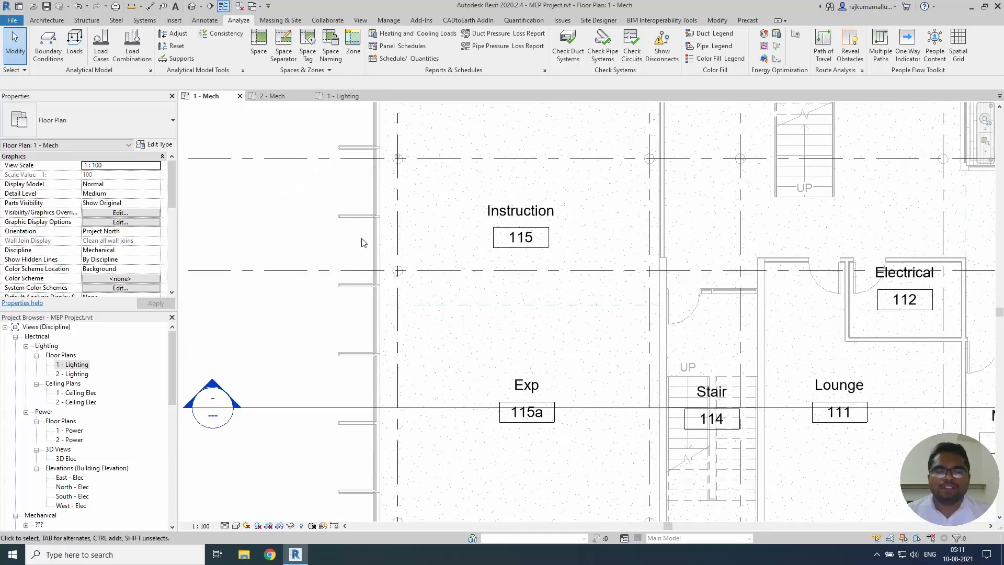
scroll(375, 290, "down", 3)
middle_click_drag(445, 440, 457, 384)
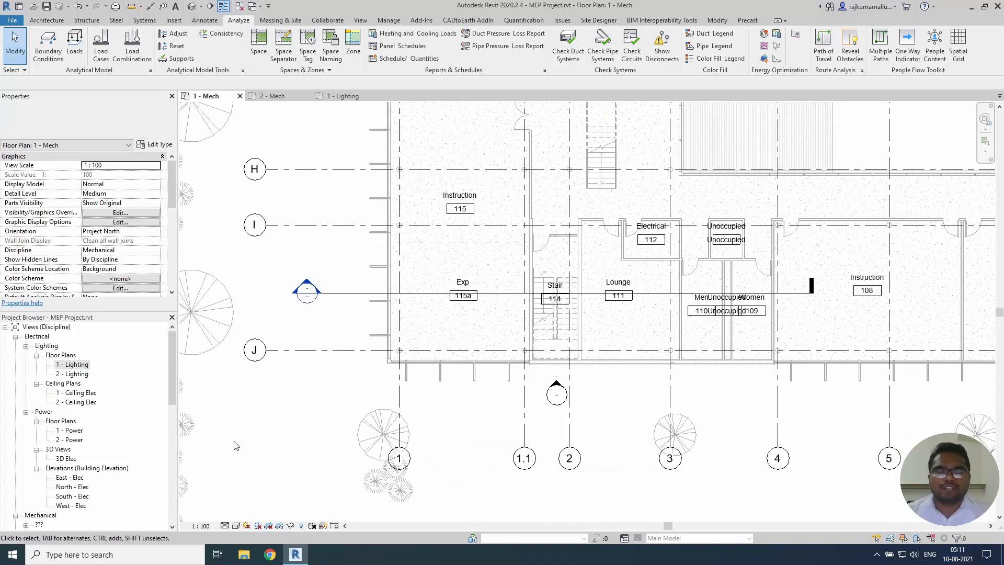
left_click(78, 467)
scroll(76, 455, "down", 1)
scroll(74, 455, "down", 2)
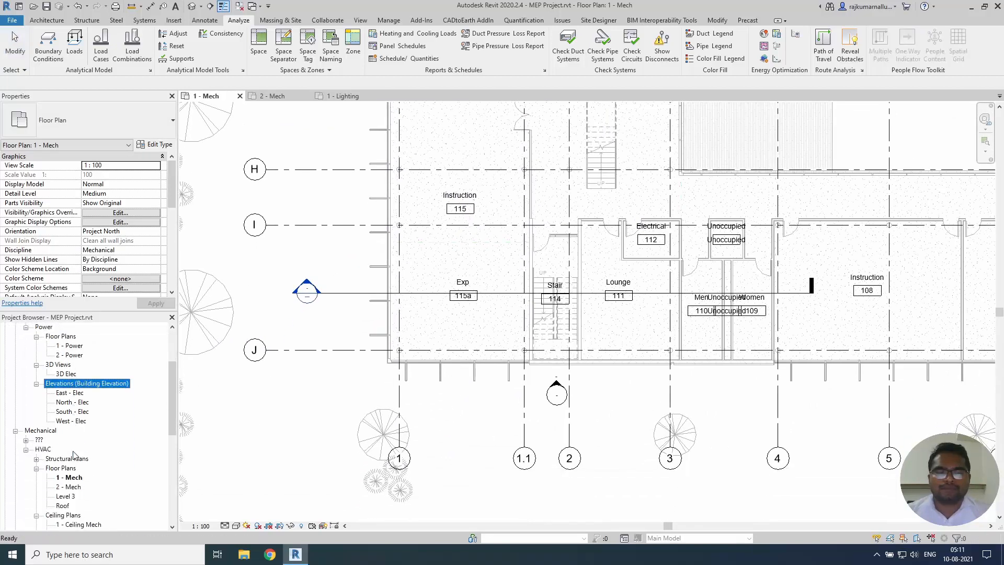
left_click(317, 455)
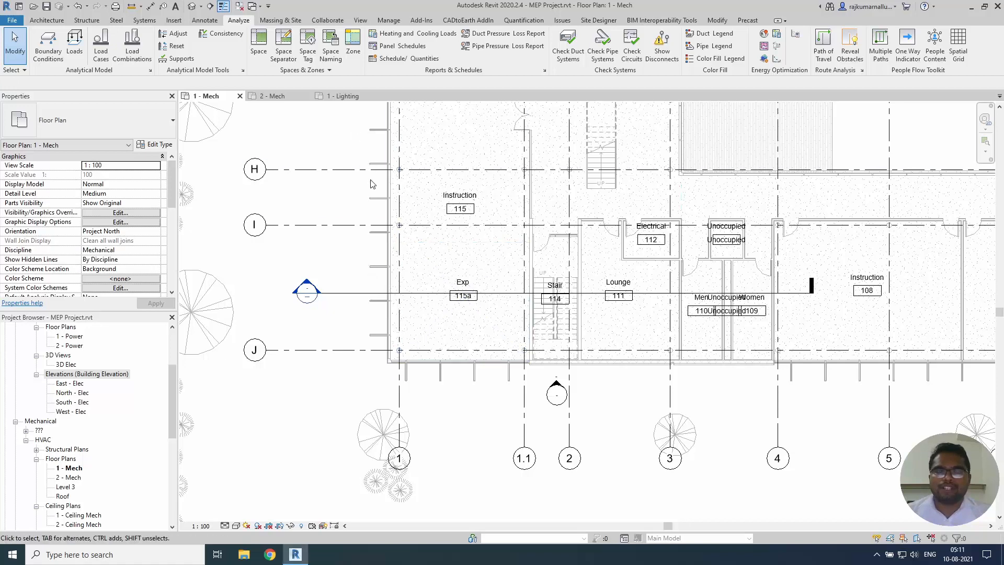
middle_click_drag(413, 264, 407, 302)
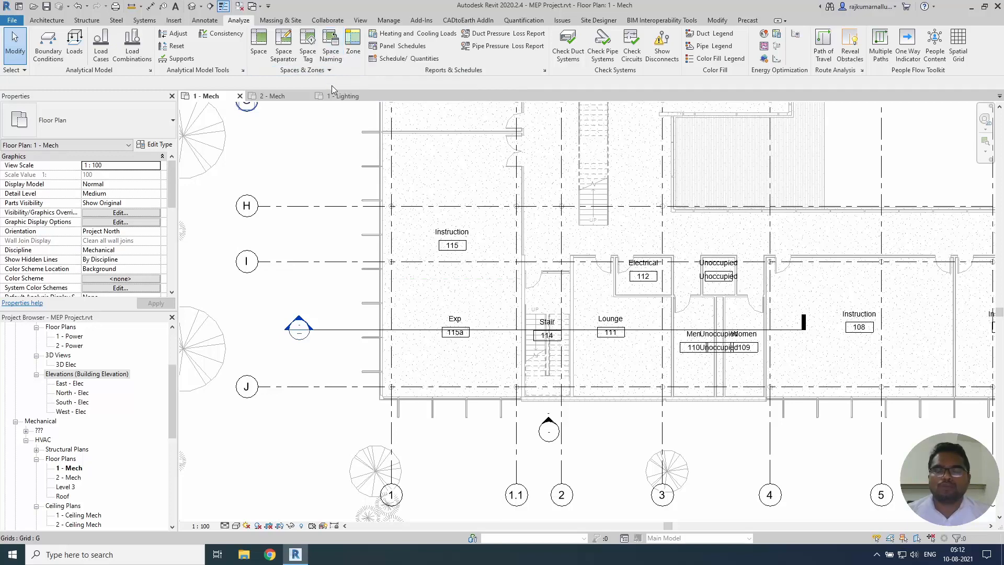
Apply Space Naming with Names and Numbers to the spaces on all levels.
left_click(331, 55)
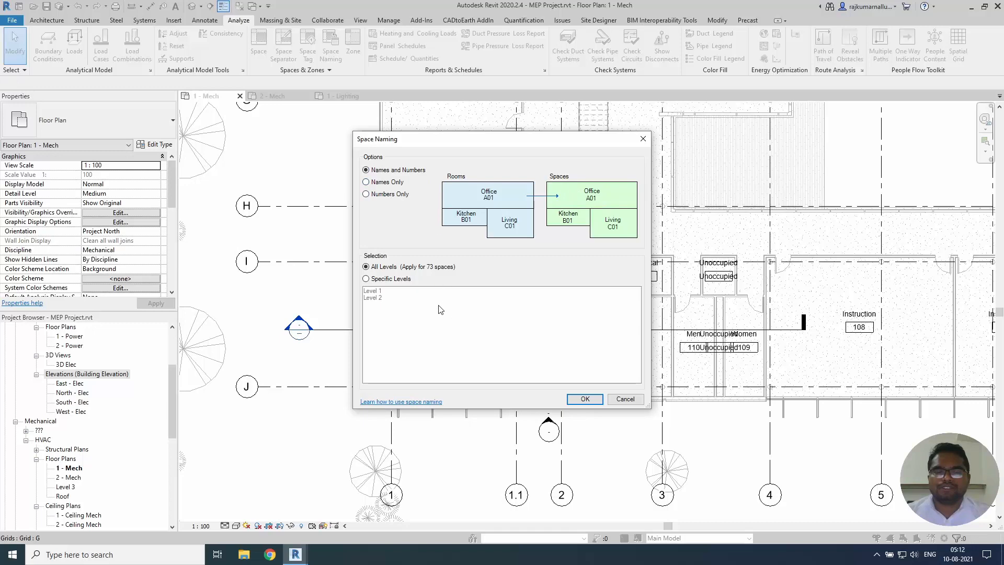
left_click(586, 400)
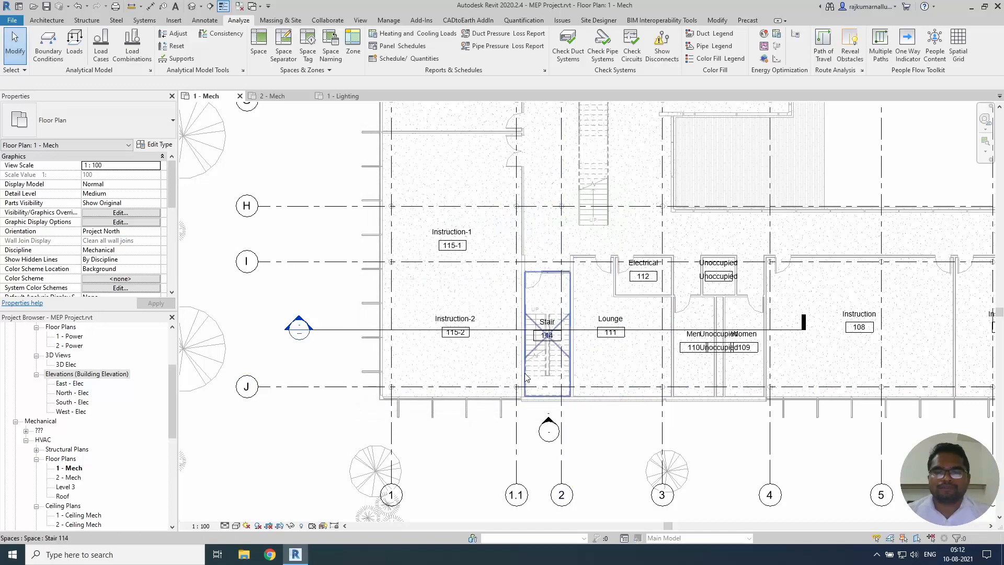
middle_click_drag(435, 372, 443, 389)
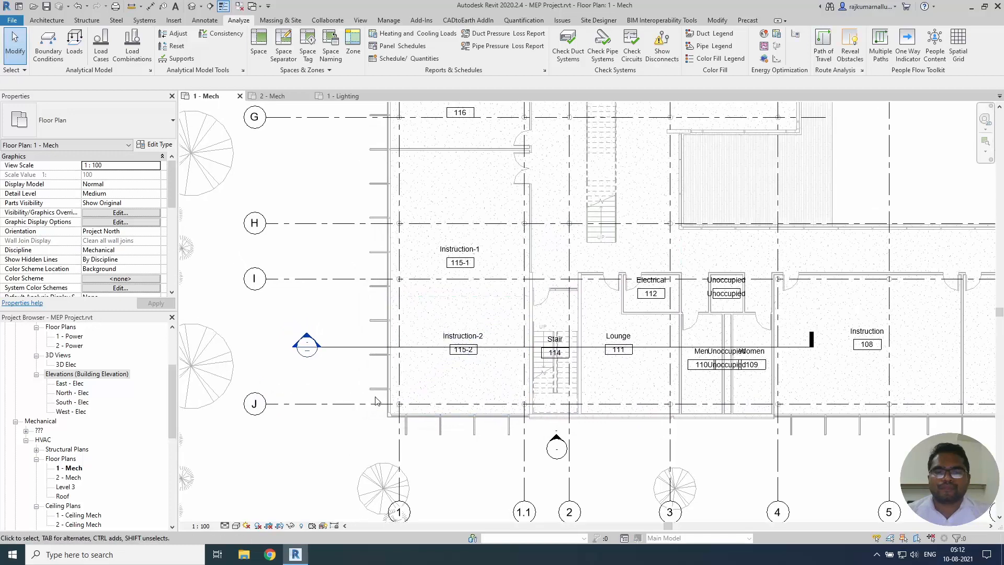
middle_click_drag(364, 389, 360, 421)
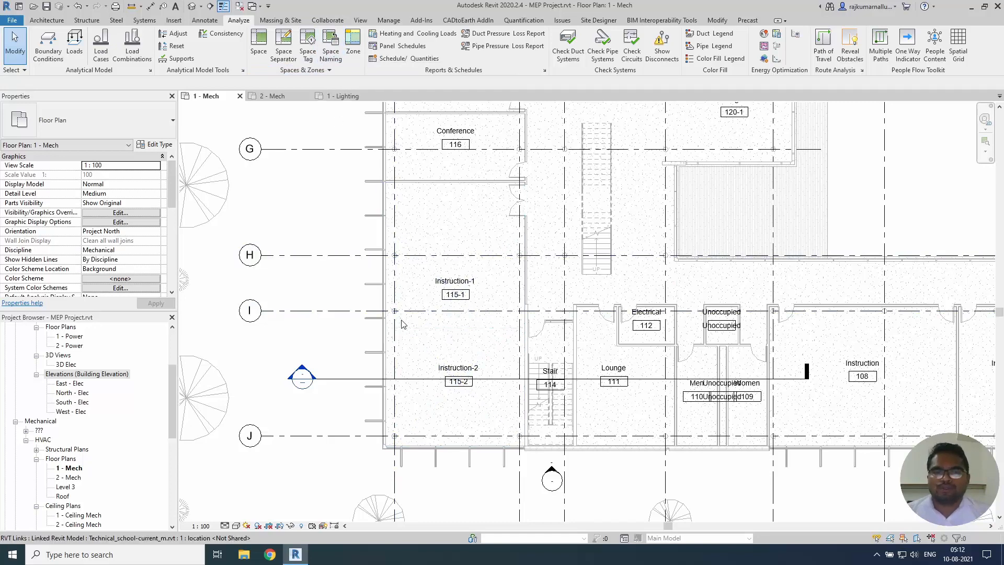
scroll(407, 322, "down", 2)
scroll(438, 233, "up", 3)
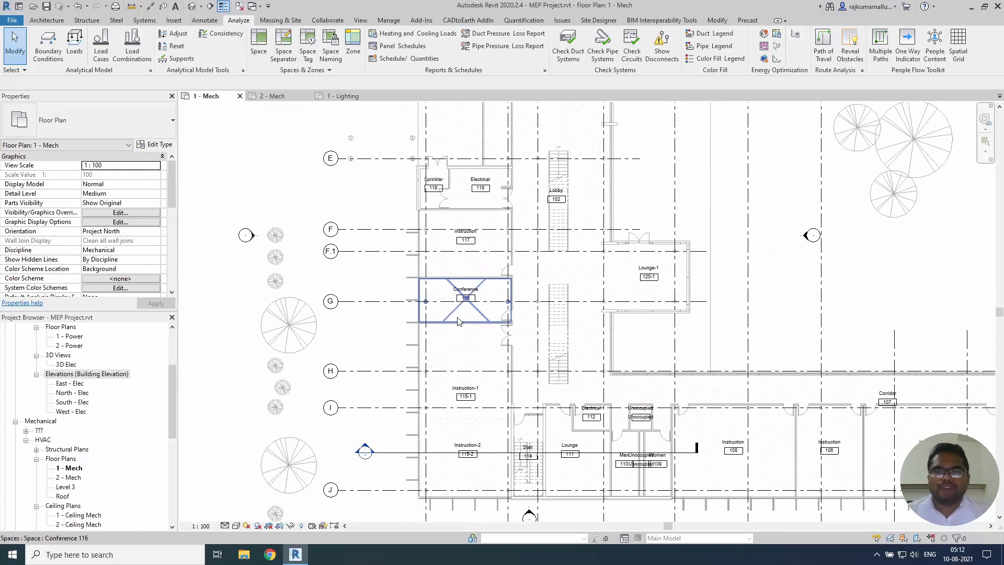
middle_click_drag(517, 354, 502, 305)
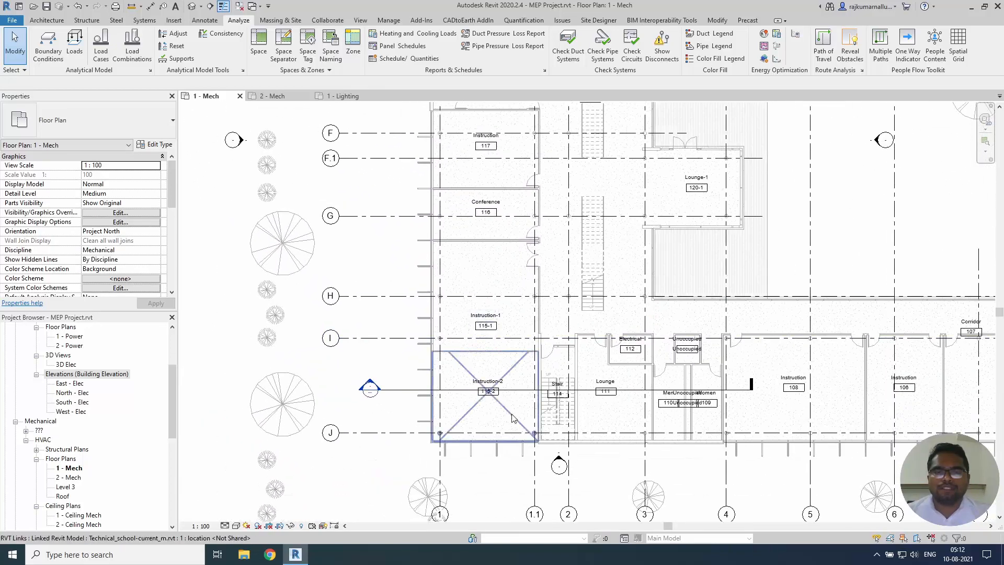
scroll(465, 361, "up", 1)
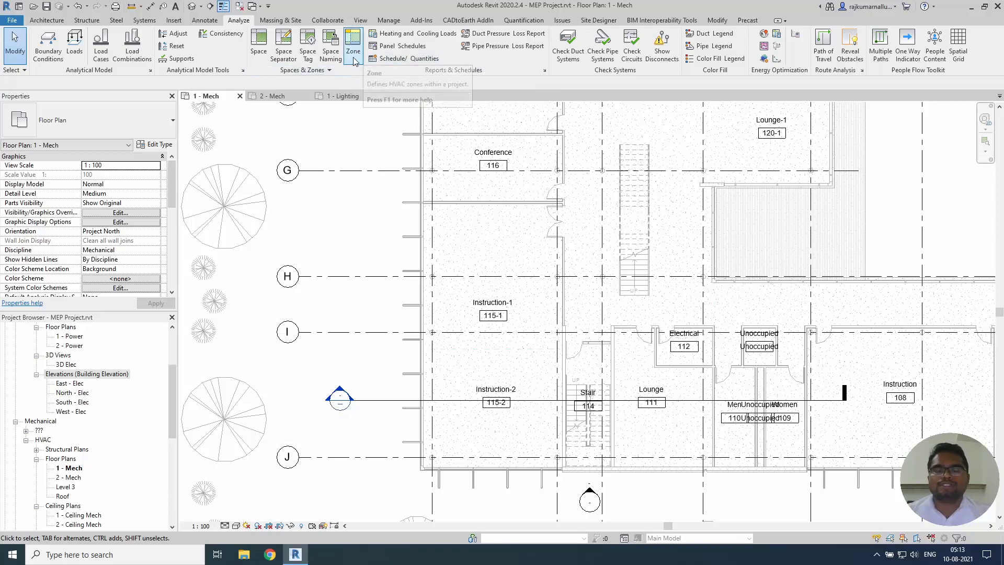
Display the System Browser, look at its Systems listing and set it back to Zones.
left_click(359, 21)
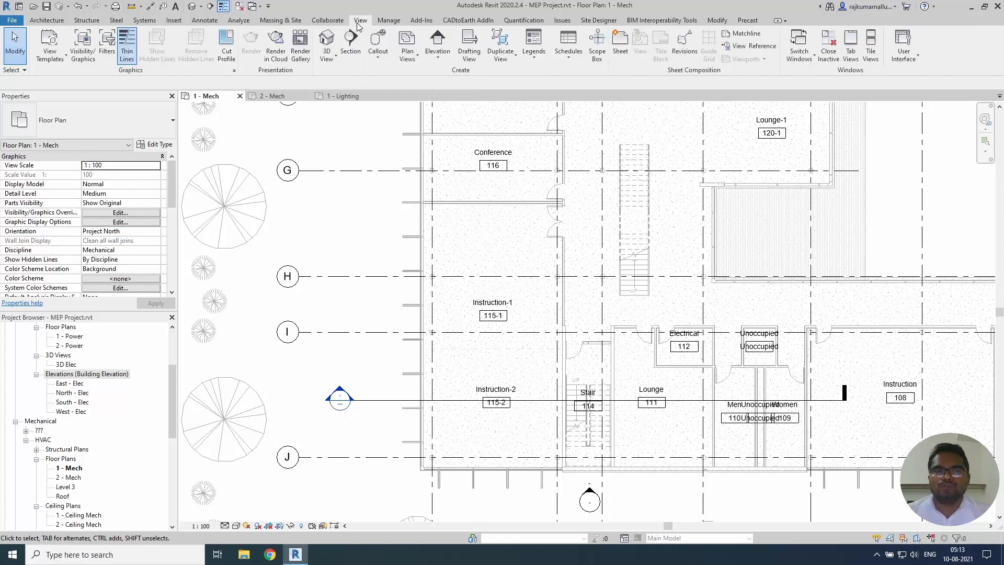
left_click(909, 60)
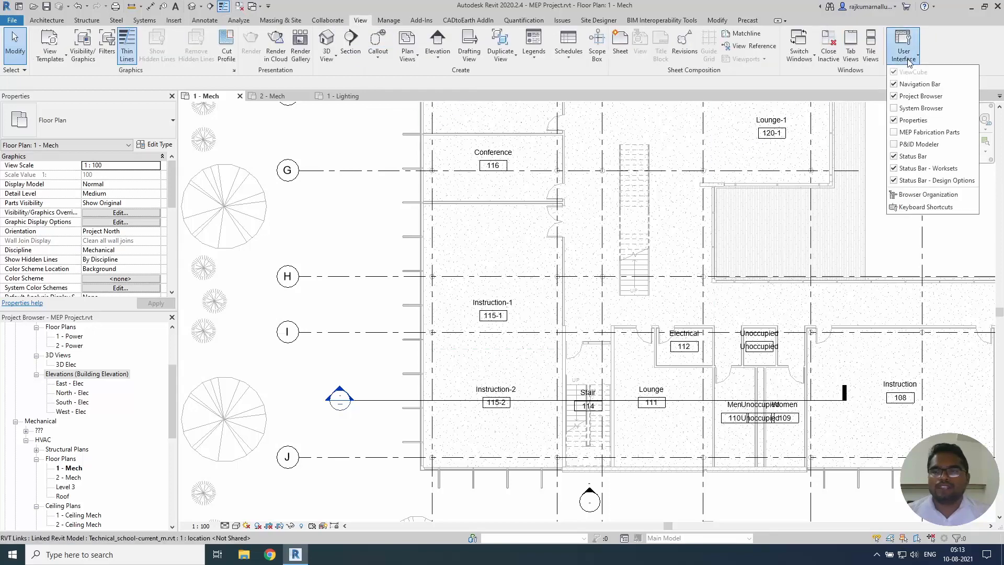
left_click(917, 114)
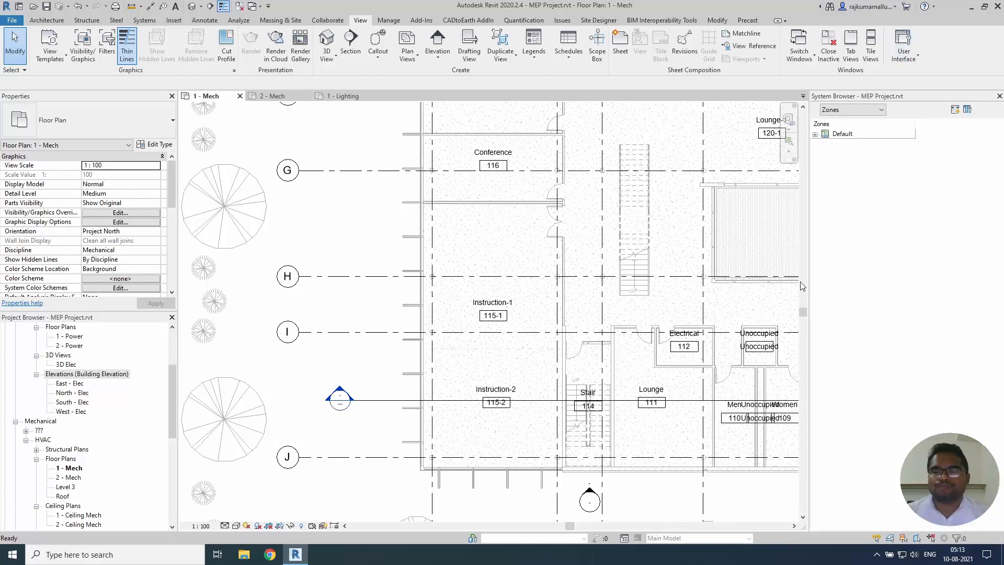
left_click(848, 111)
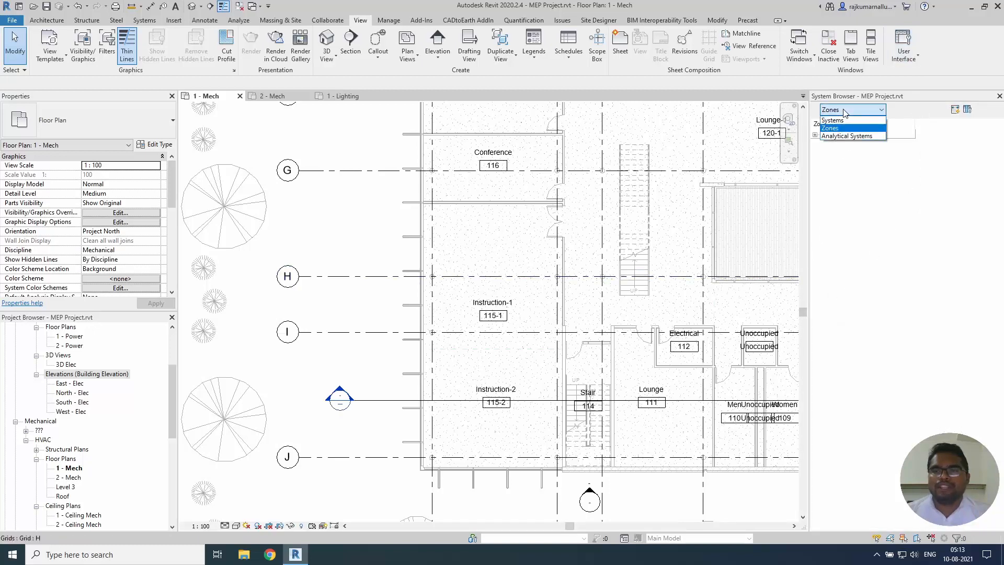
left_click(849, 121)
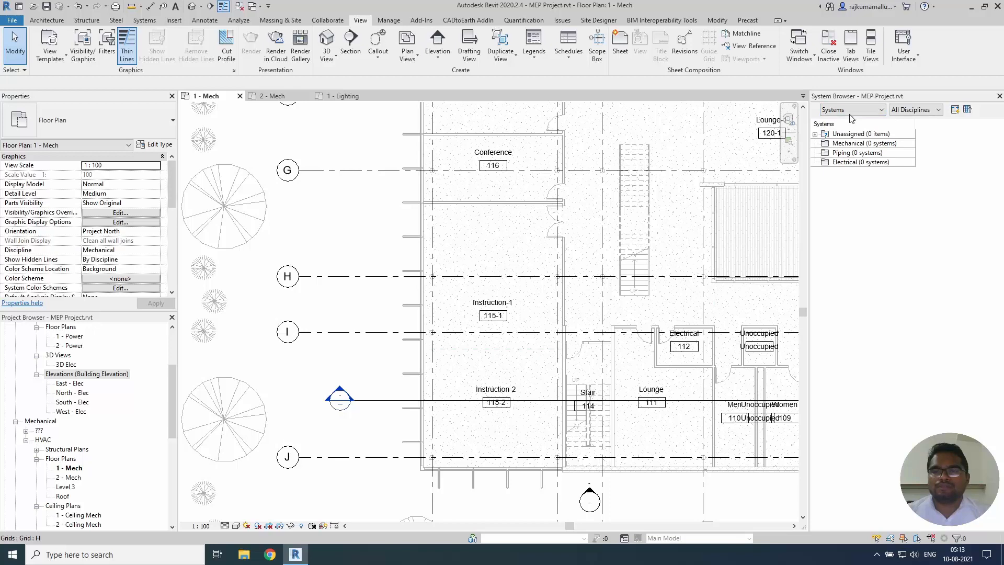
left_click(851, 111)
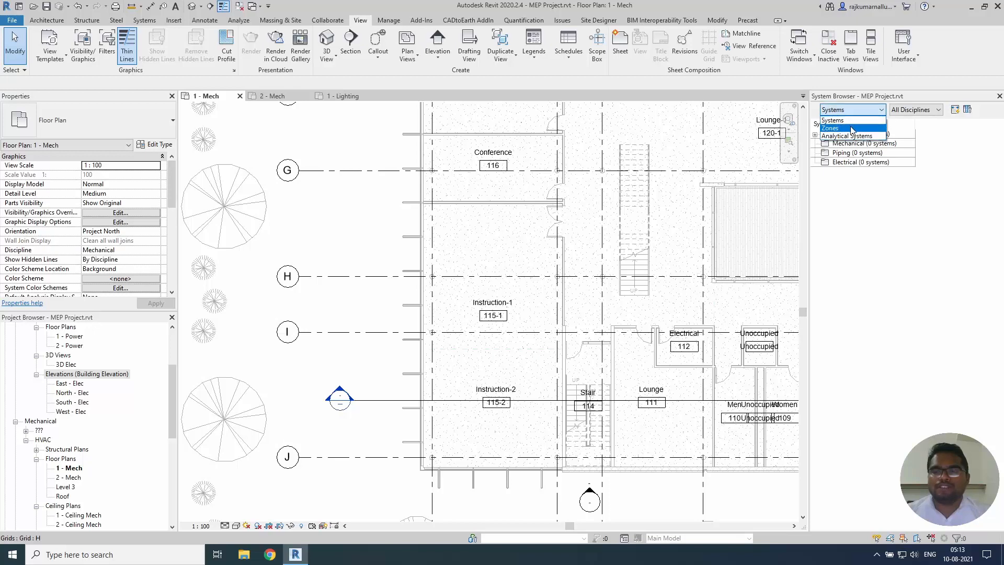
left_click(851, 129)
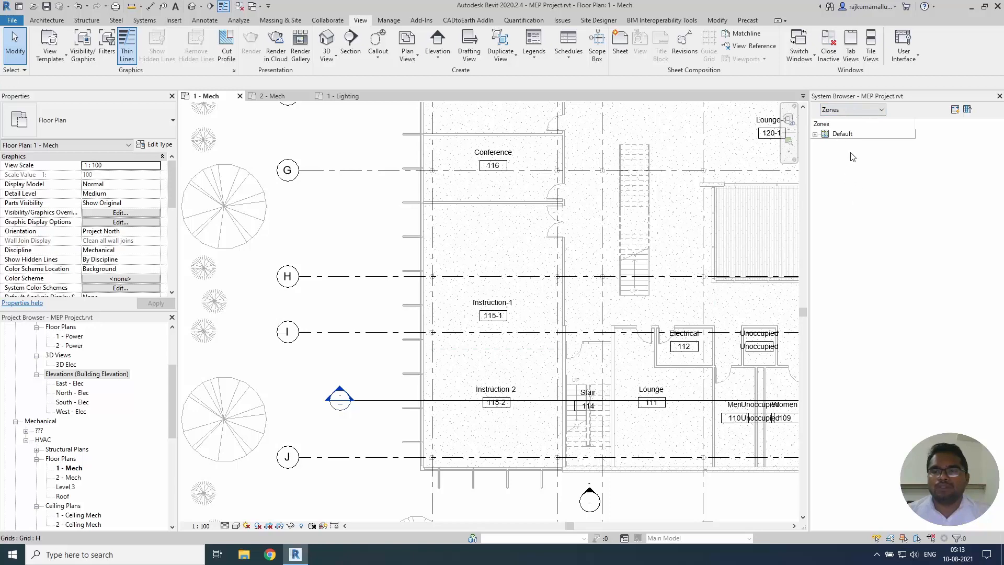
Expand the Default zone in the System Browser and look through its list of spaces.
scroll(342, 318, "down", 3)
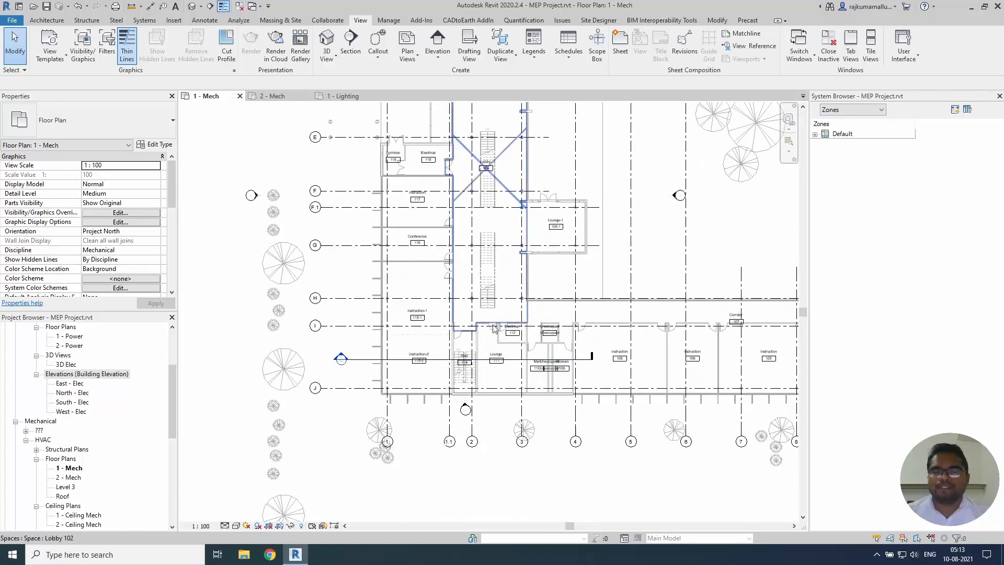
scroll(451, 356, "up", 1)
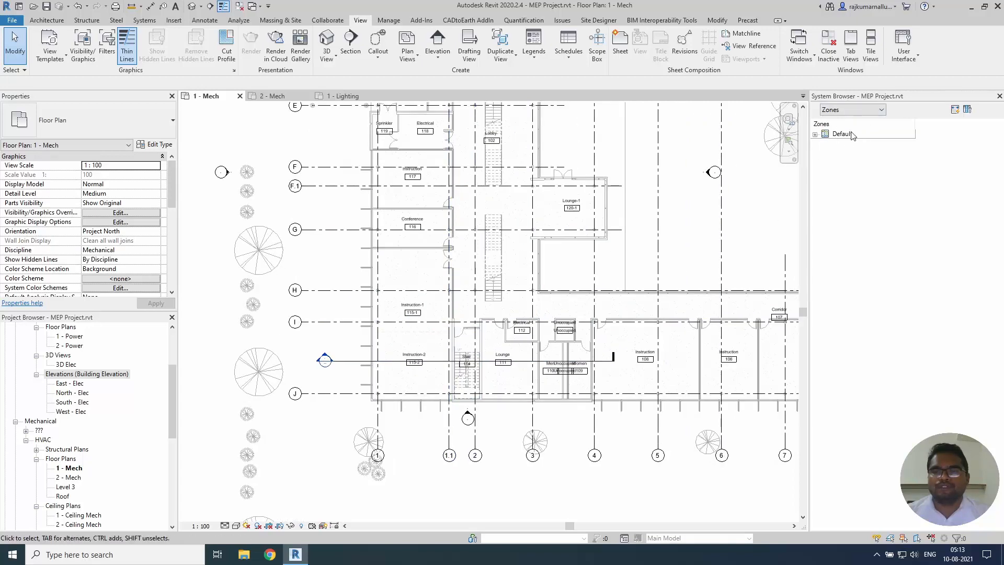
left_click(816, 135)
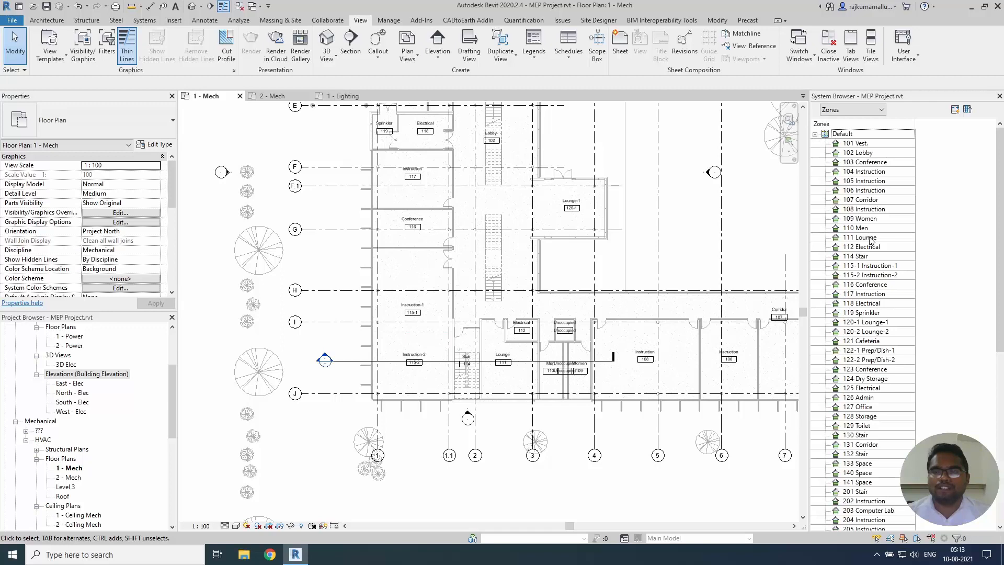
scroll(865, 324, "down", 1)
left_click(865, 324)
scroll(866, 324, "down", 6)
scroll(865, 324, "up", 2)
scroll(866, 325, "up", 5)
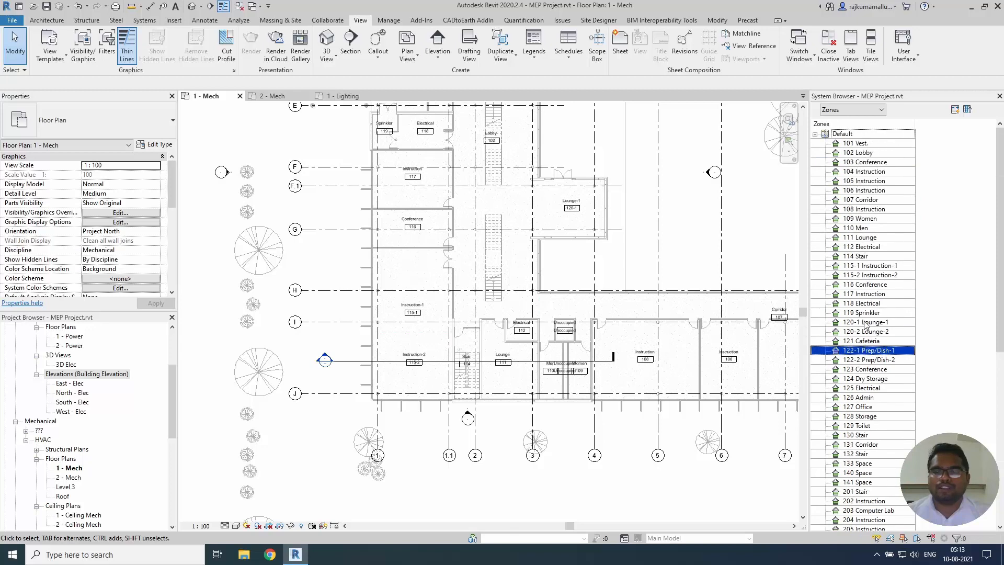
Locate spaces 114 Stair, 119 Sprinkler and 101 Vest. in the plan from the Default zone's list.
left_click(861, 257)
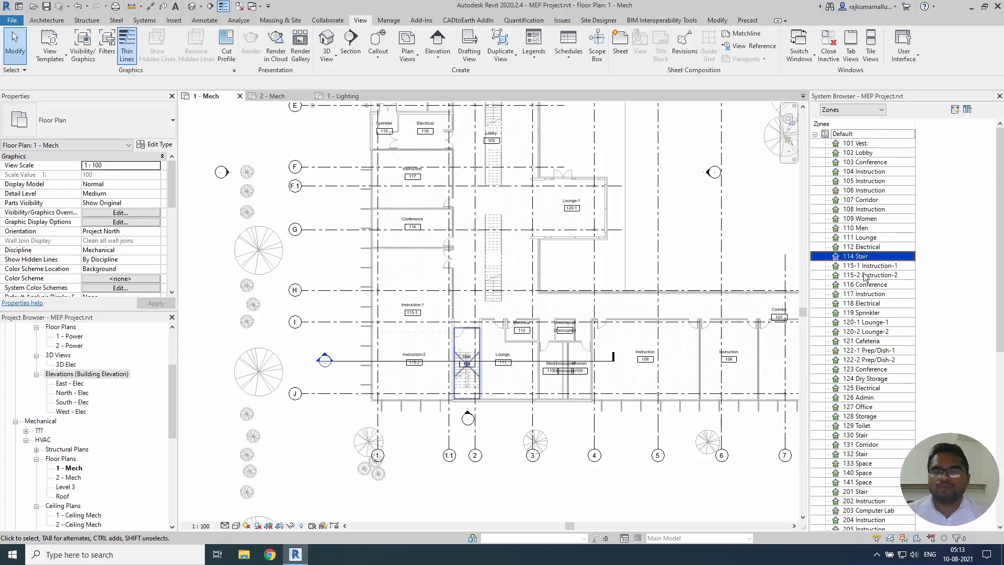
left_click(911, 313)
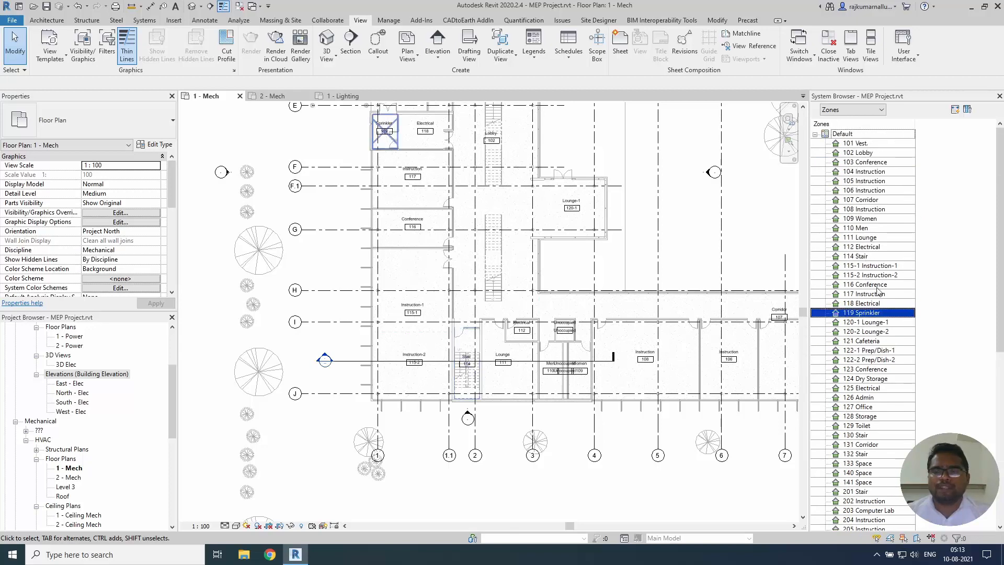
left_click(870, 144)
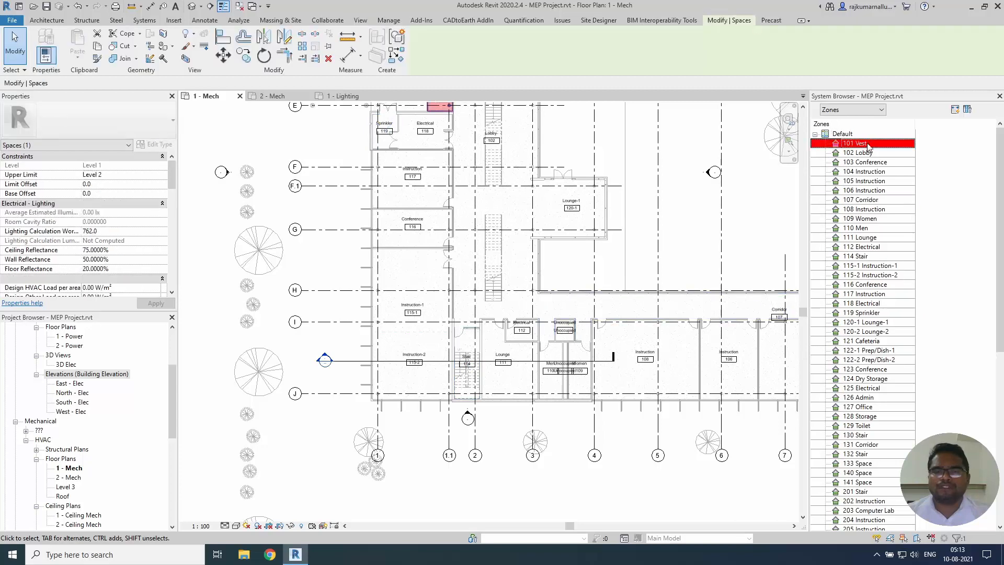
middle_click_drag(429, 196, 497, 384)
middle_click_drag(528, 270, 483, 264)
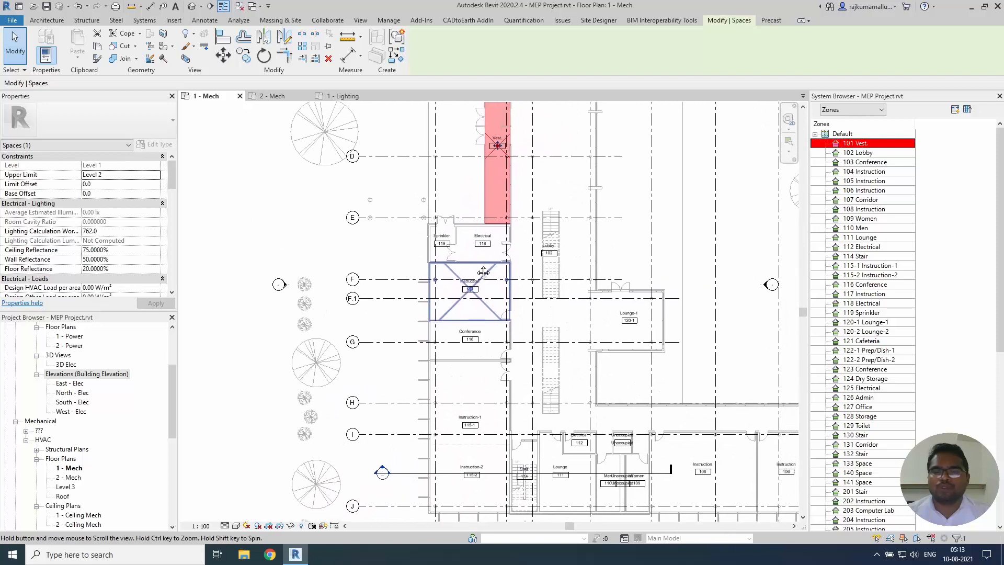
Highlight spaces 104 Instruction through 109 Women from the Default zone's list, then clear the selection and collapse the zone.
left_click(895, 226)
left_click(871, 172)
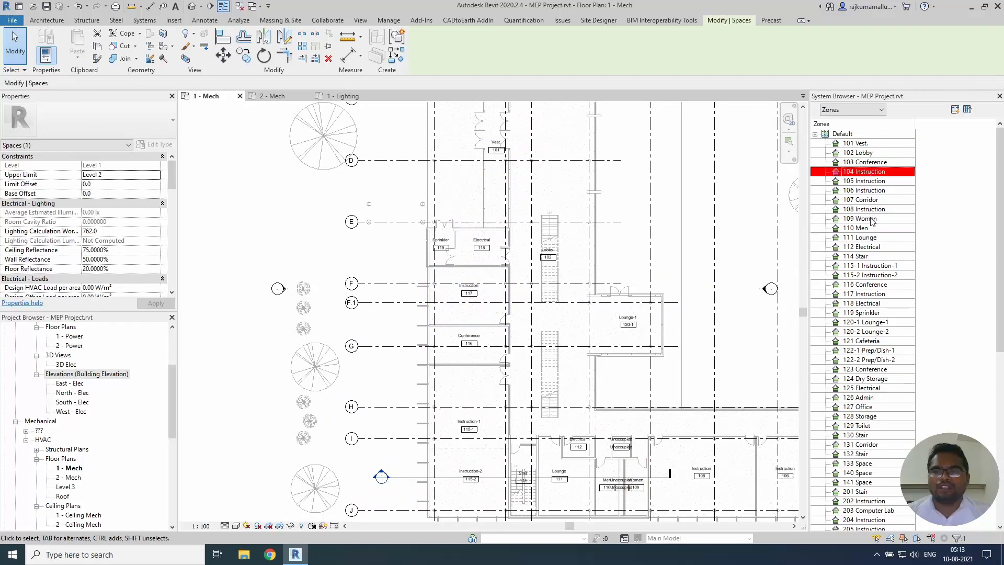
left_click(872, 219, "shift")
scroll(380, 312, "down", 3)
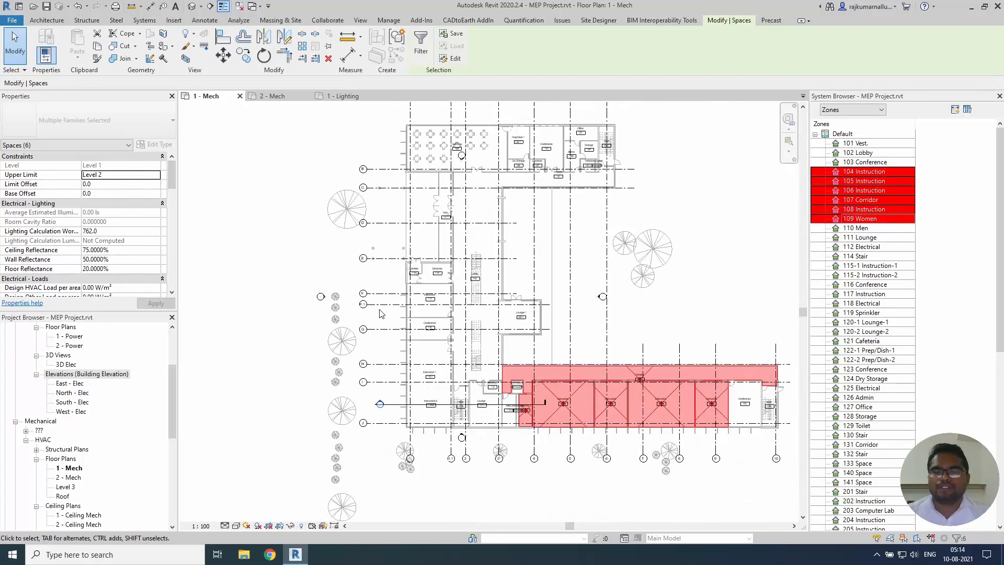
scroll(386, 324, "up", 4)
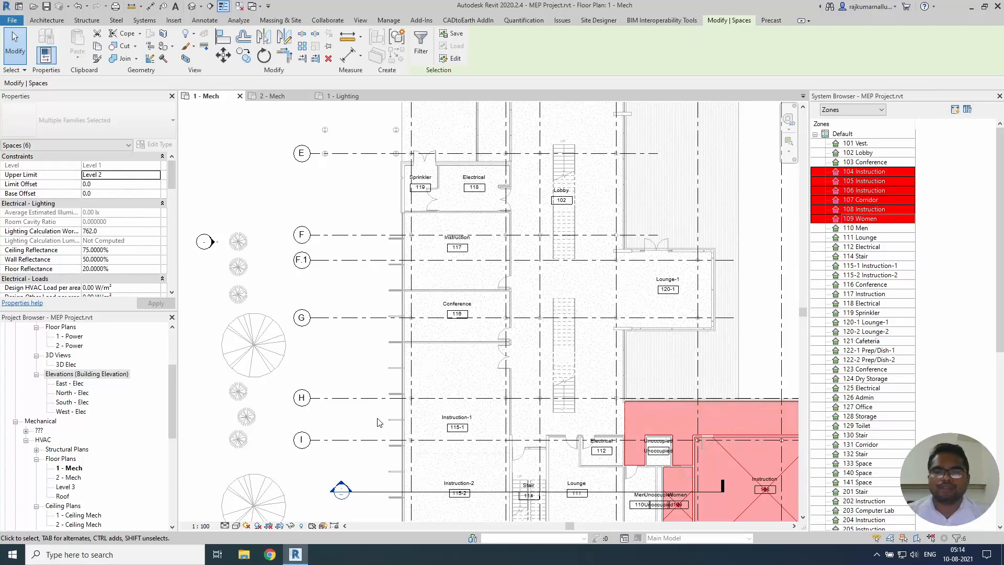
middle_click_drag(497, 466, 520, 343)
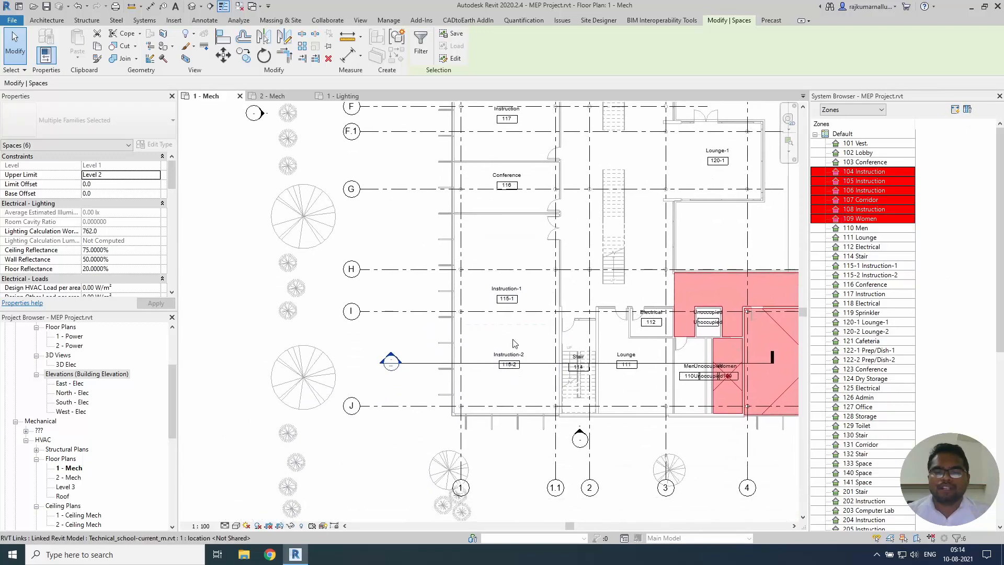
scroll(449, 347, "up", 3)
key("Escape")
left_click(814, 135)
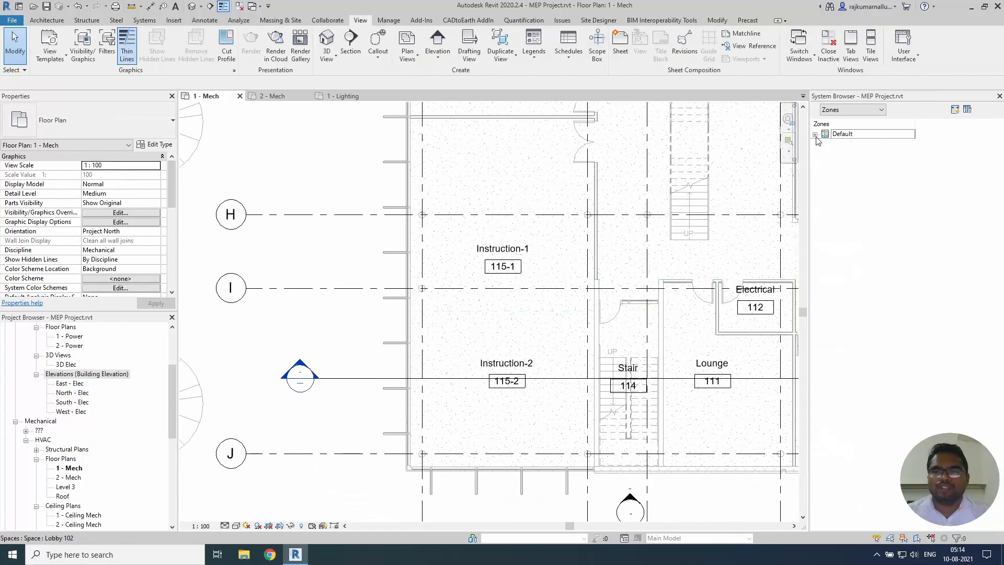
Create a new HVAC zone containing space Instruction-1 115-1 and expand it in the System Browser.
left_click(239, 20)
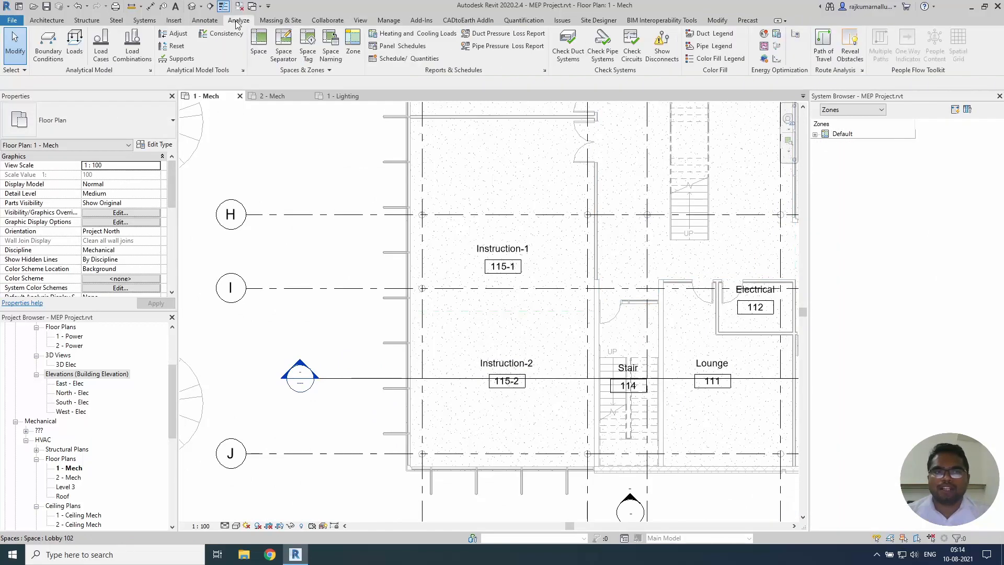
left_click(352, 46)
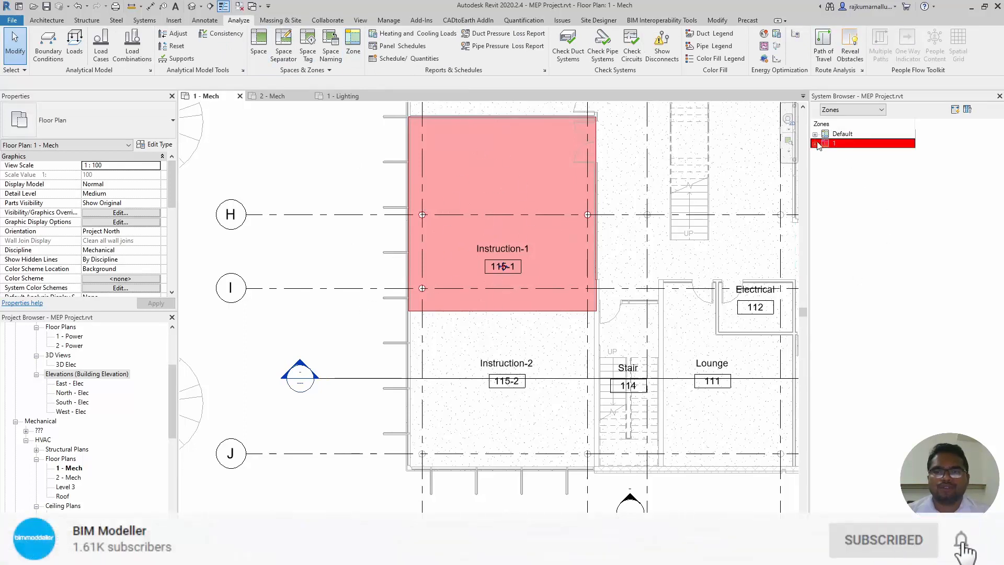
double_click(840, 148)
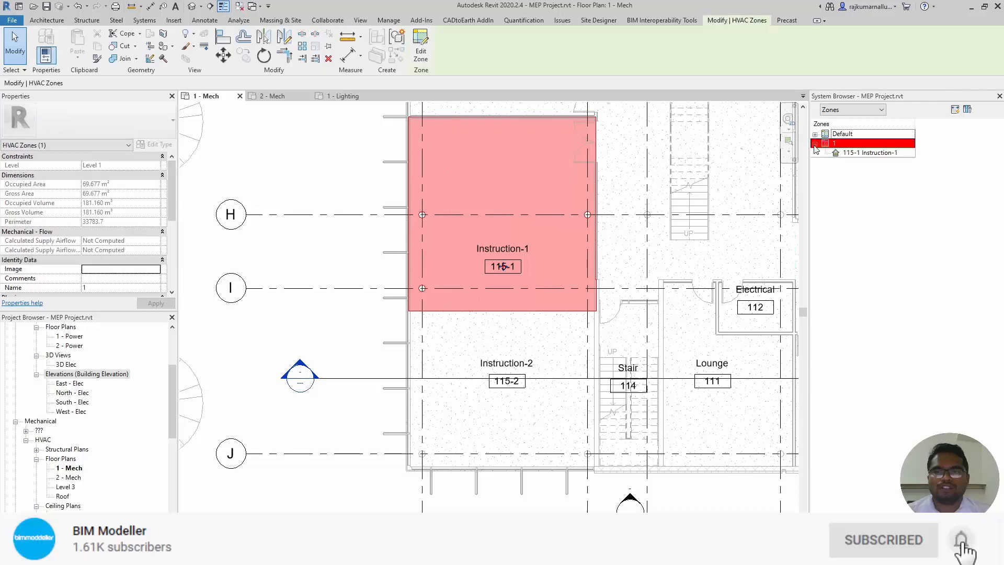
left_click(861, 153)
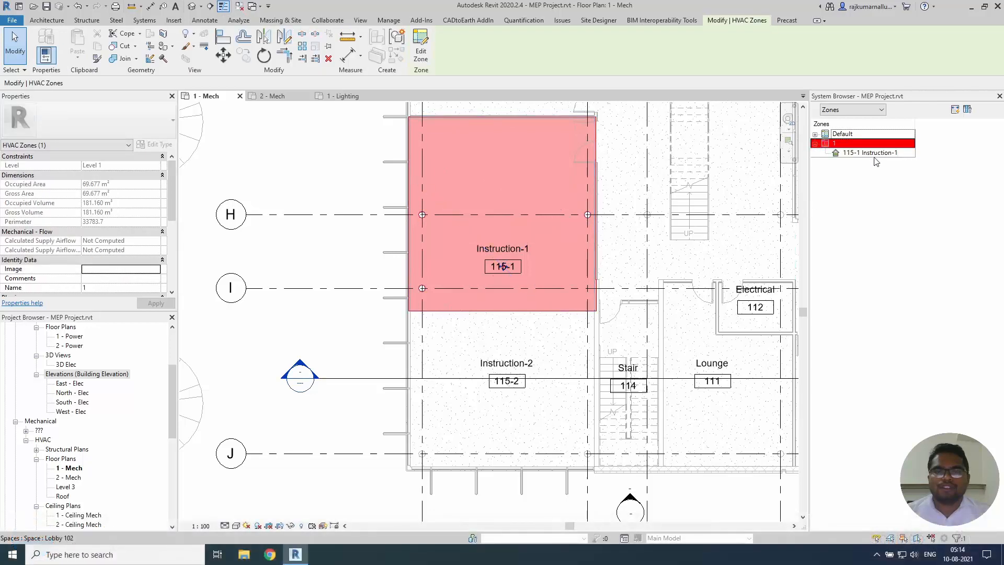
Add space Instruction-2 115-2 to the zone, finish editing it and select the zone in the plan.
left_click(421, 47)
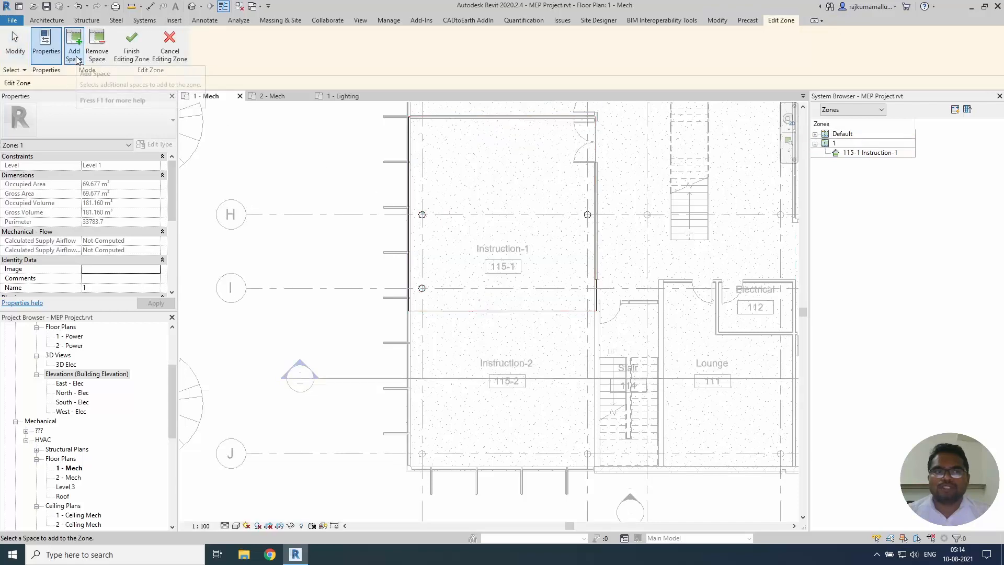
left_click(456, 331)
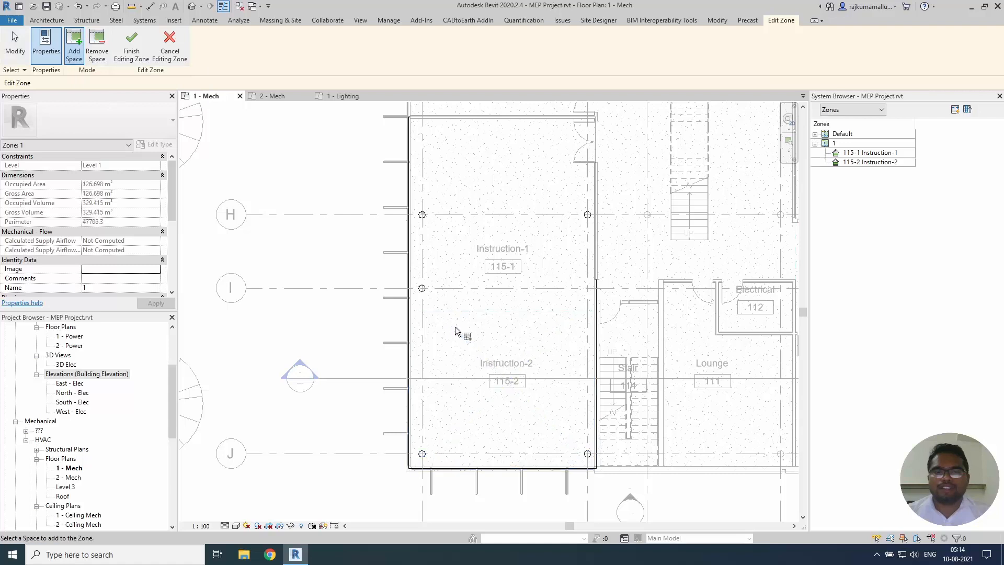
left_click(837, 147)
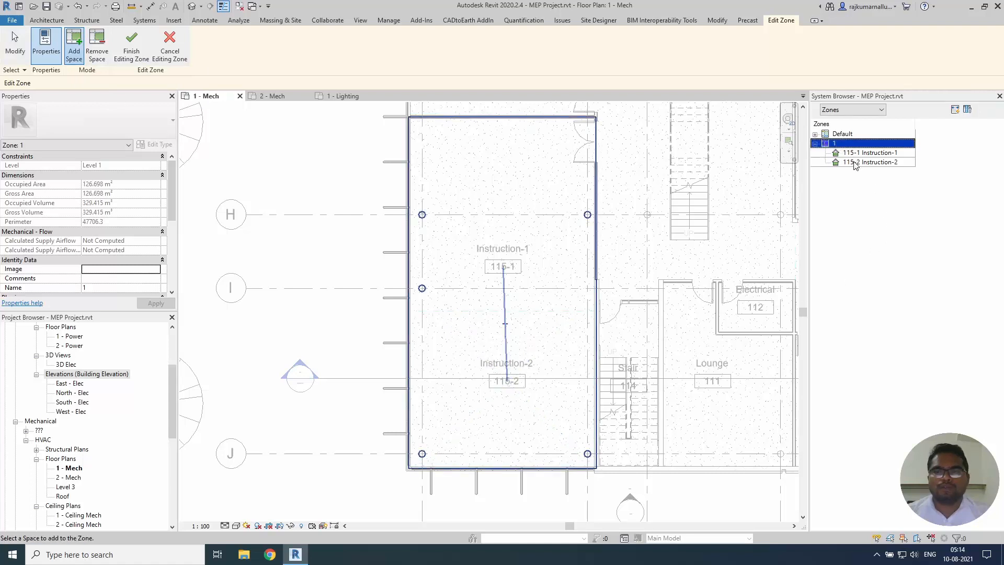
left_click(882, 226)
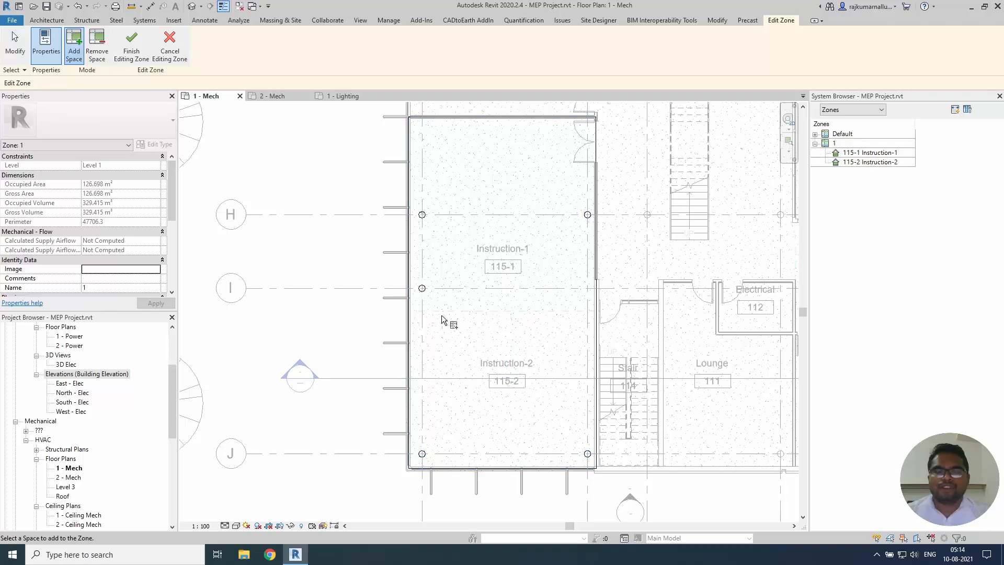
left_click(131, 44)
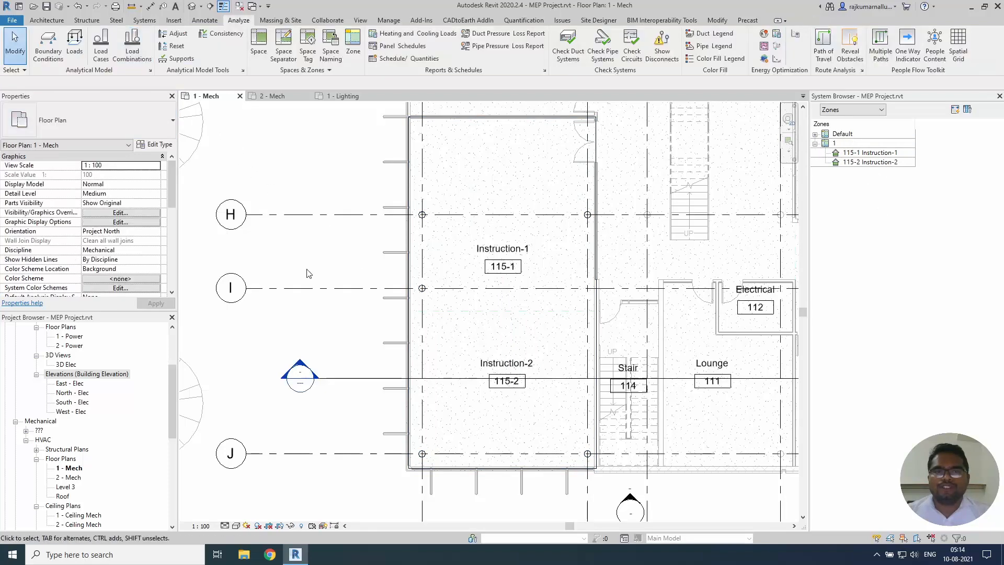
left_click(411, 346)
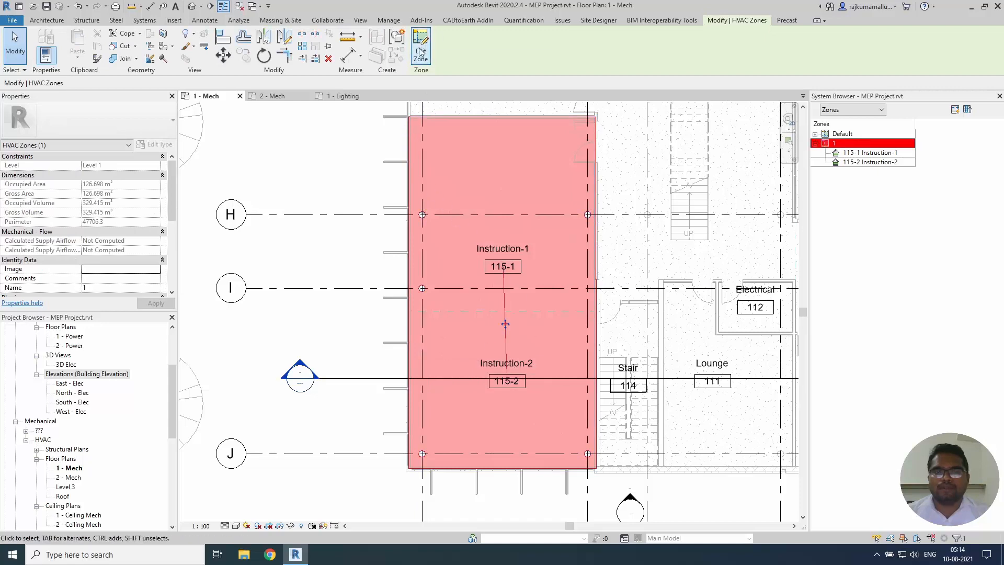
Create a new HVAC zone from spaces Instruction 117 and Conference 116.
middle_click_drag(447, 238, 436, 492)
scroll(537, 385, "down", 3)
left_click(525, 356)
left_click(539, 291, "ctrl")
middle_click_drag(487, 291, 436, 311)
scroll(439, 345, "up", 1)
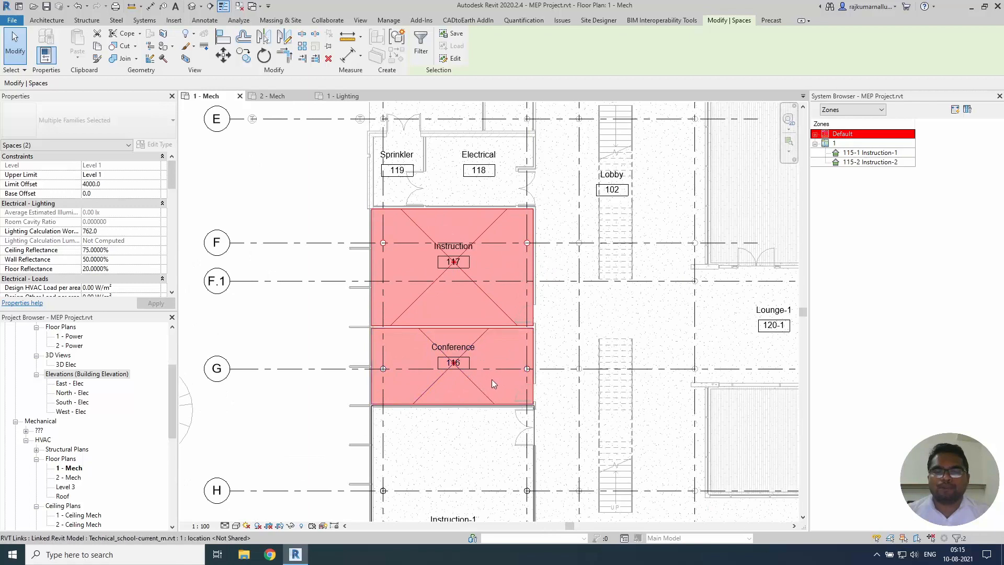
middle_click_drag(502, 394, 460, 425)
scroll(502, 335, "down", 2)
middle_click_drag(464, 300, 531, 344)
middle_click_drag(520, 475, 517, 504)
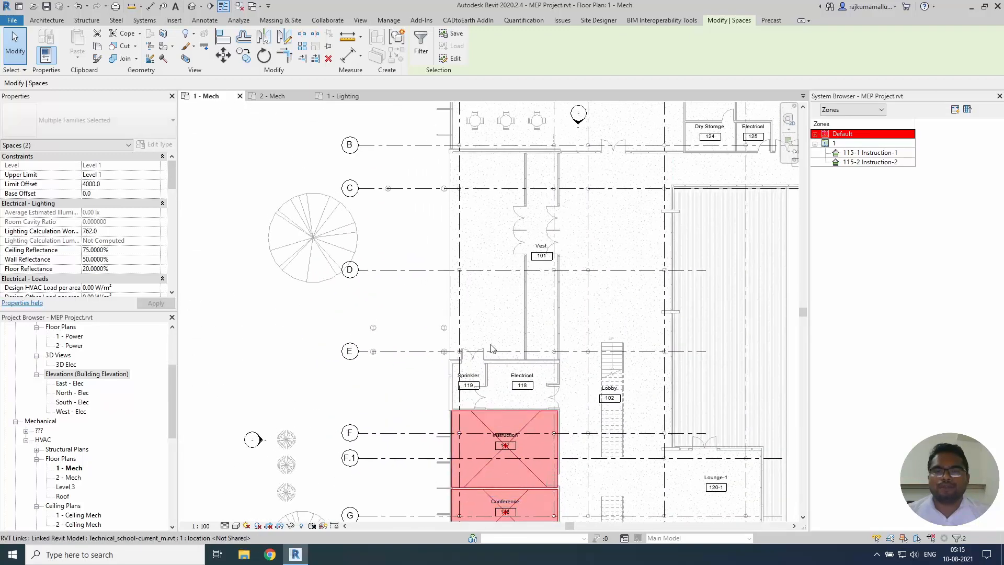
scroll(490, 346, "down", 2)
middle_click_drag(639, 312, 598, 265)
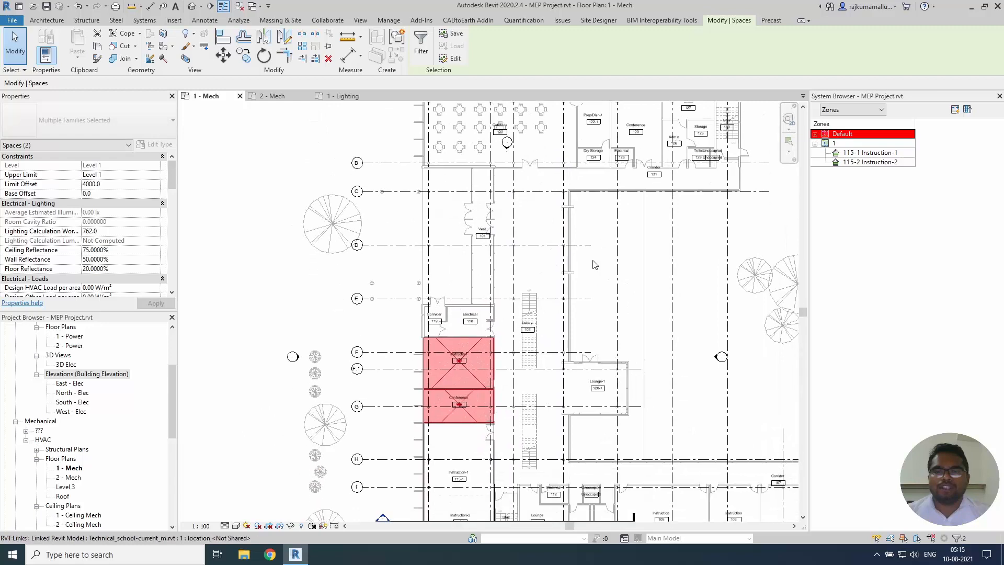
scroll(476, 381, "up", 2)
scroll(457, 417, "up", 2)
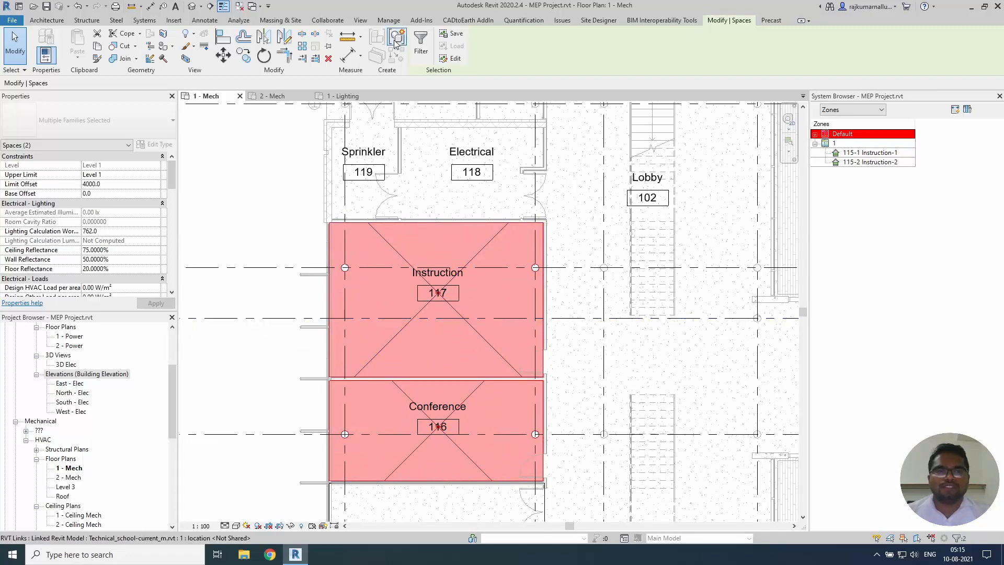
left_click(240, 21)
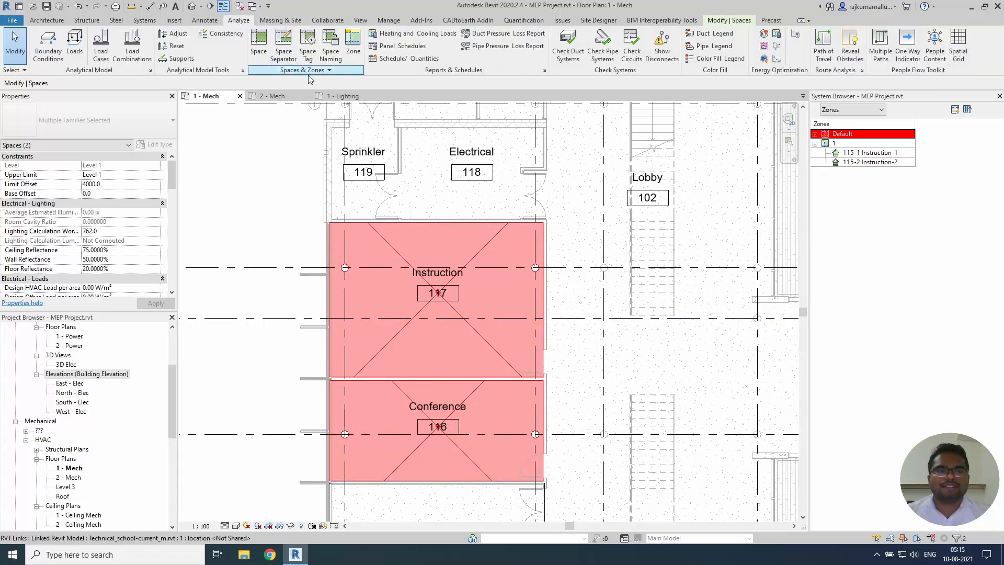
left_click(353, 52)
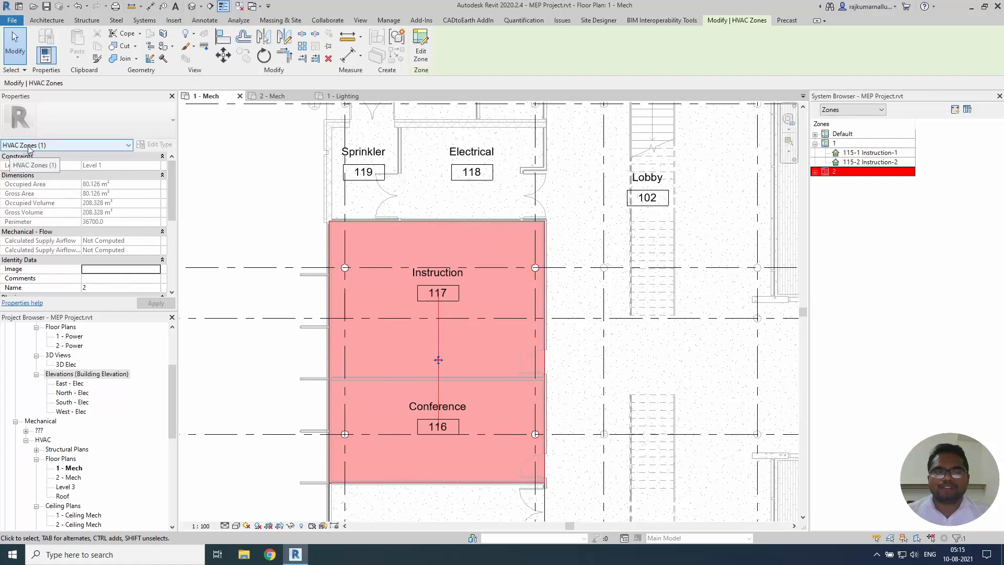
Rename the zone covering Instruction 117 and Conference 116 as Zone 3, and clear the selection.
left_click_drag(174, 180, 176, 214)
left_click(112, 213)
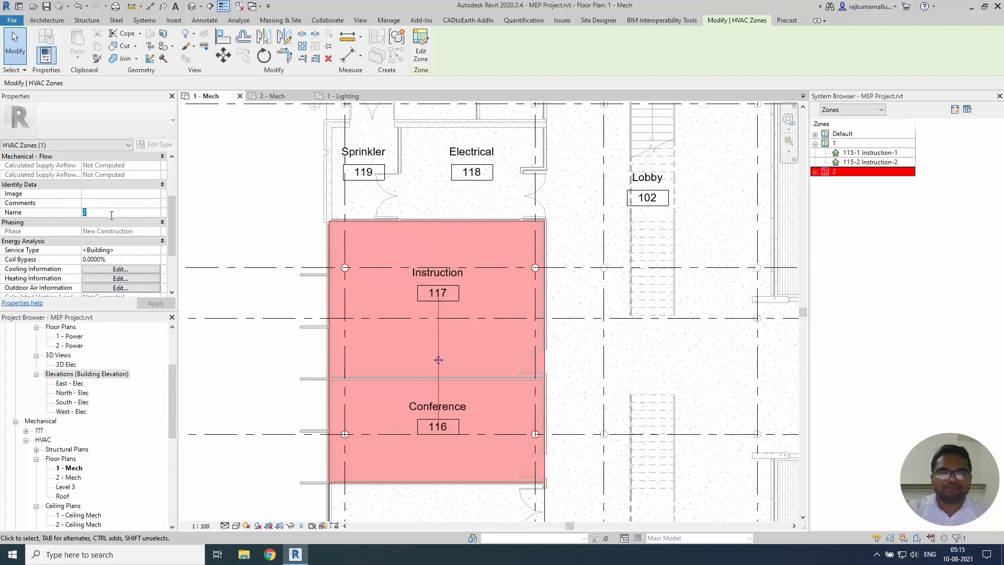
type("Zone 3")
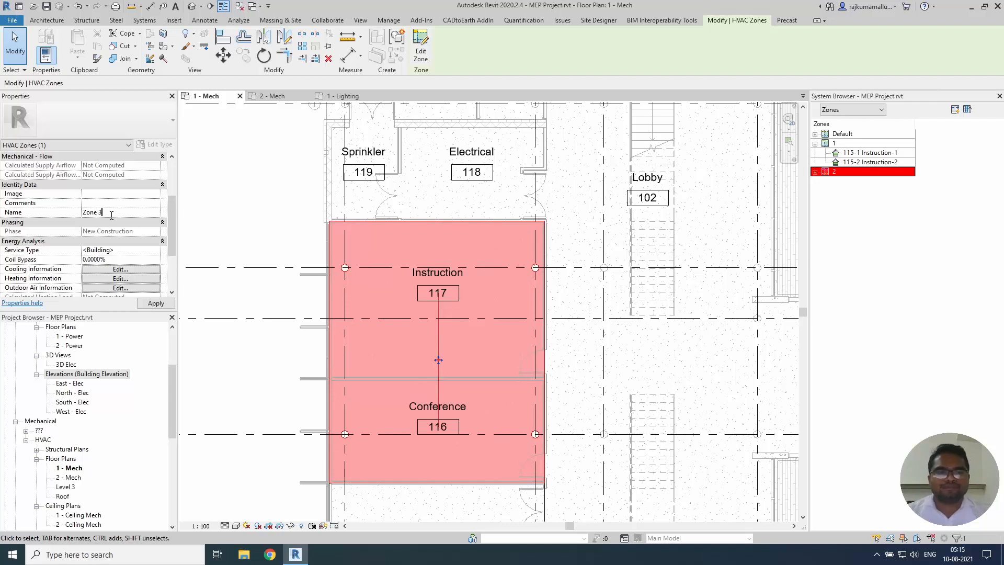
key("Tab")
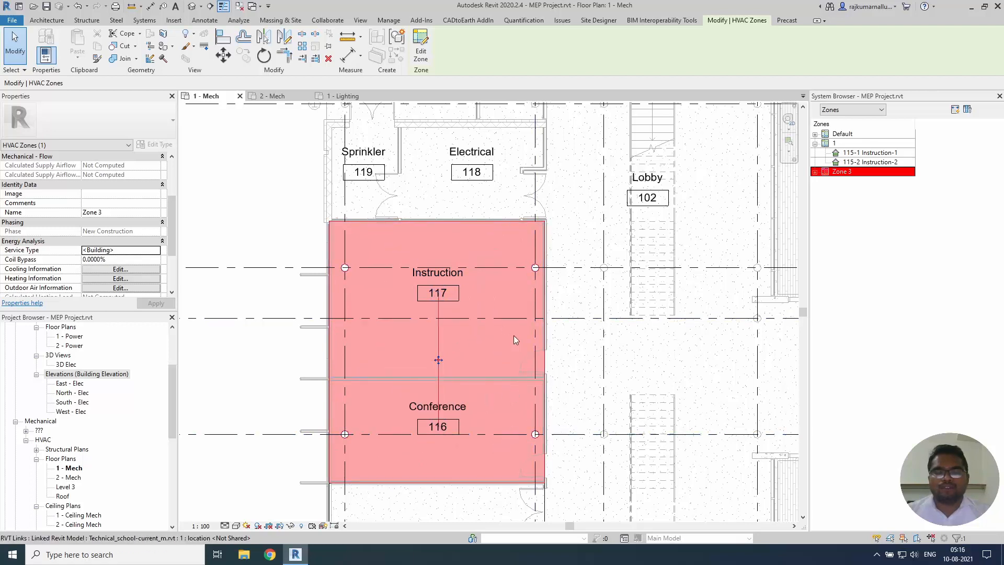
middle_click_drag(494, 405, 557, 343)
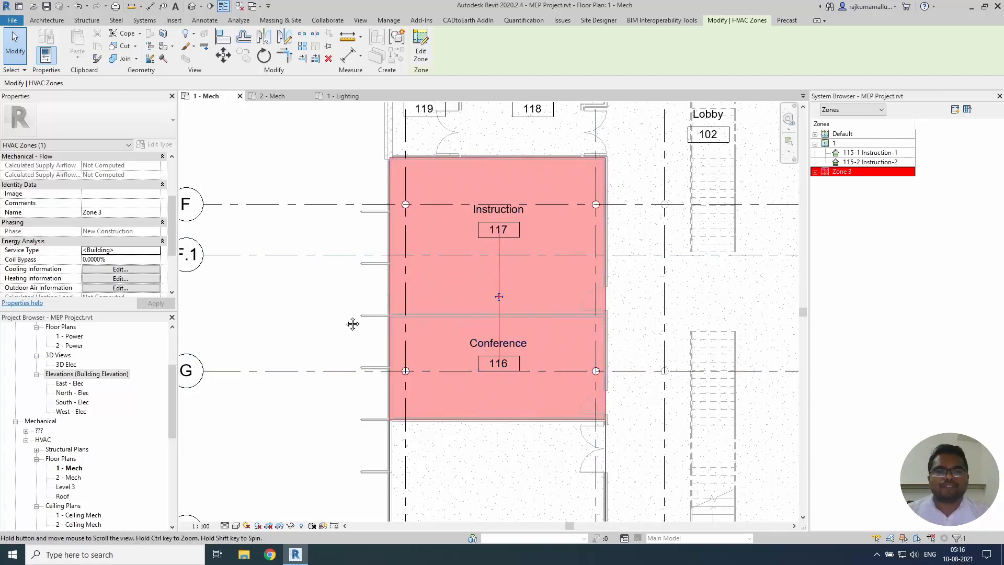
middle_click_drag(352, 320, 337, 390)
scroll(336, 390, "down", 3)
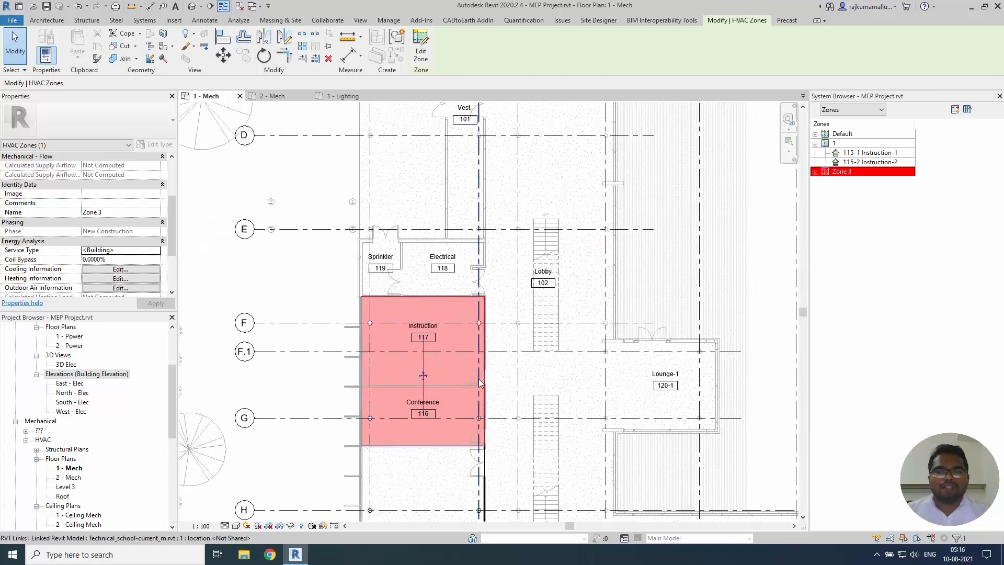
left_click(547, 373)
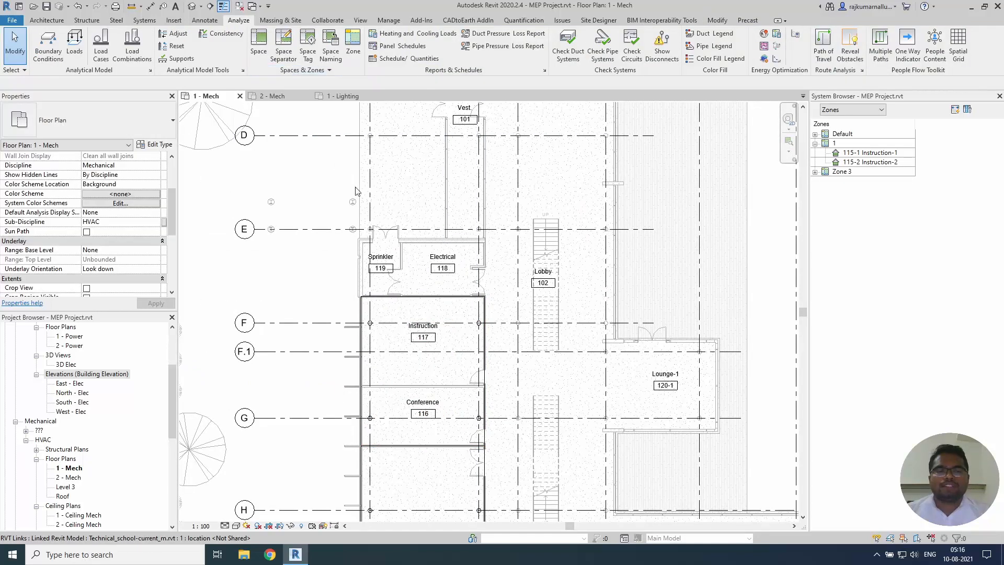
Look over the remaining Level 1 spaces in the plan, from the Cafeteria wing to the row of Instruction spaces.
middle_click_drag(475, 230, 505, 341)
scroll(450, 337, "down", 1)
scroll(452, 341, "down", 1)
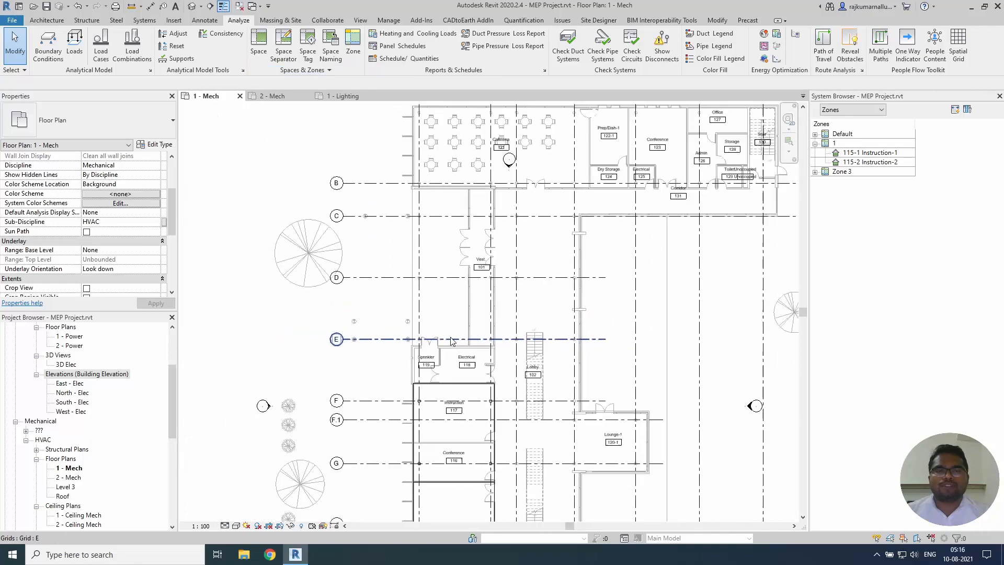
middle_click_drag(439, 199, 414, 283)
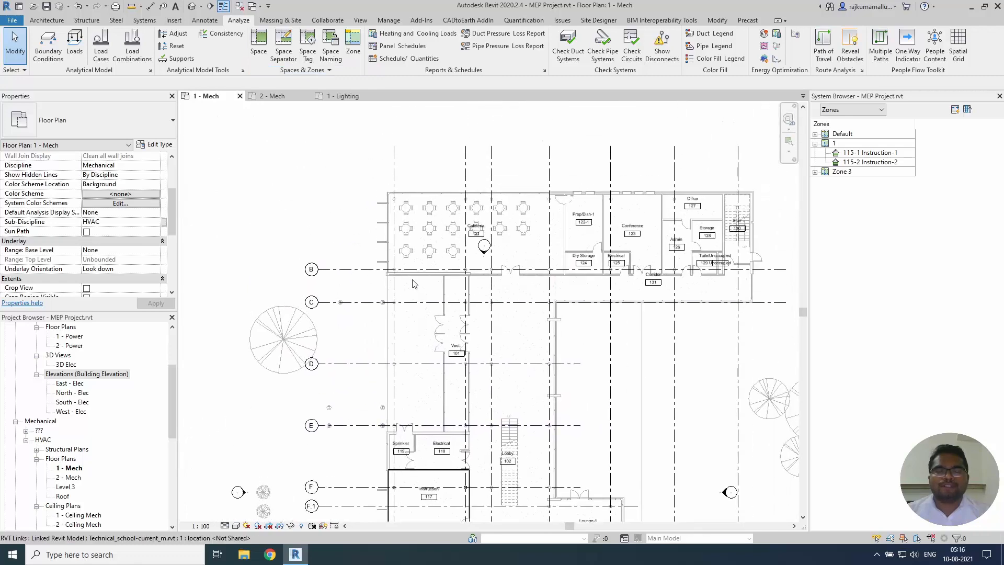
scroll(414, 283, "up", 5)
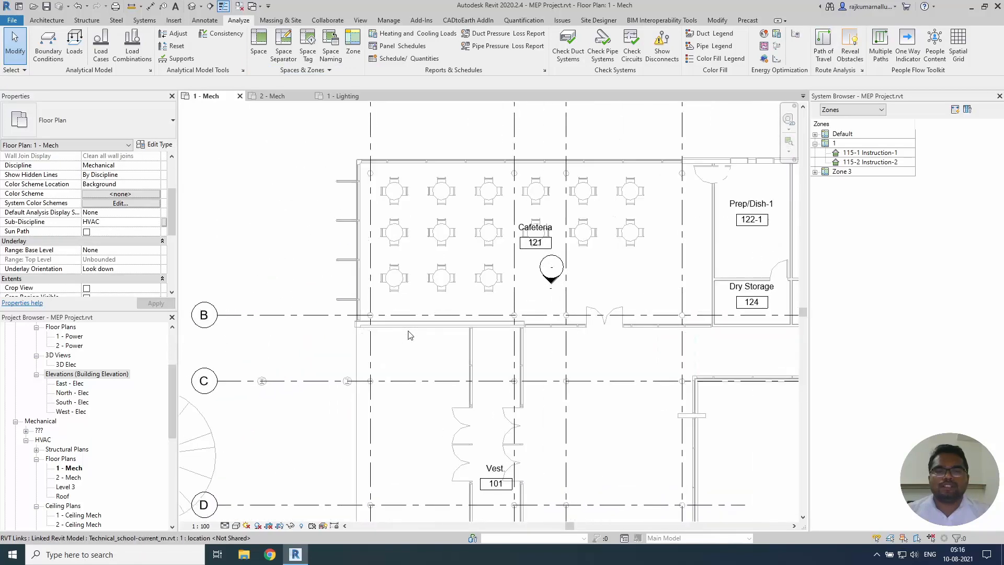
middle_click_drag(559, 338, 511, 340)
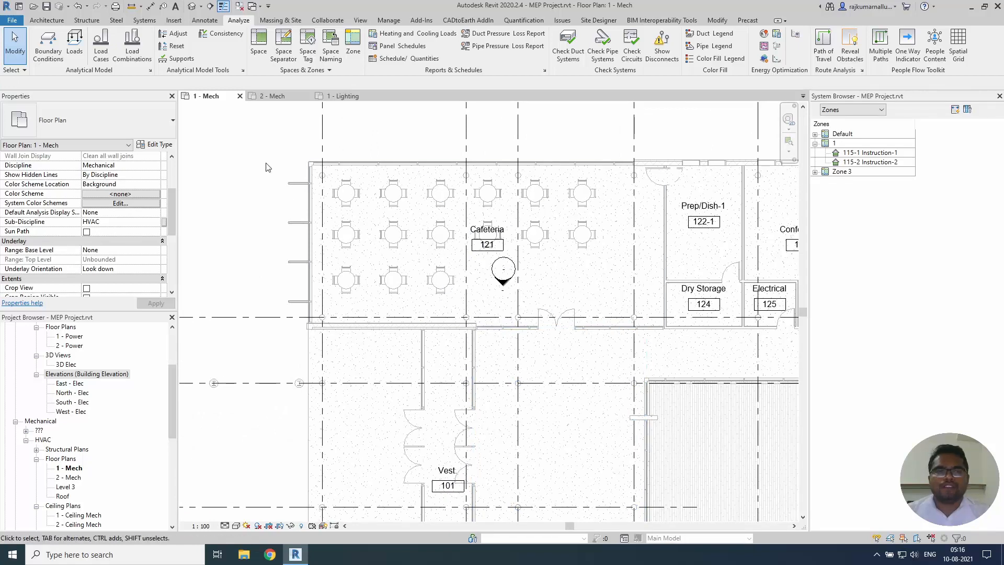
scroll(345, 187, "down", 3)
middle_click_drag(387, 309, 428, 228)
scroll(416, 243, "down", 2)
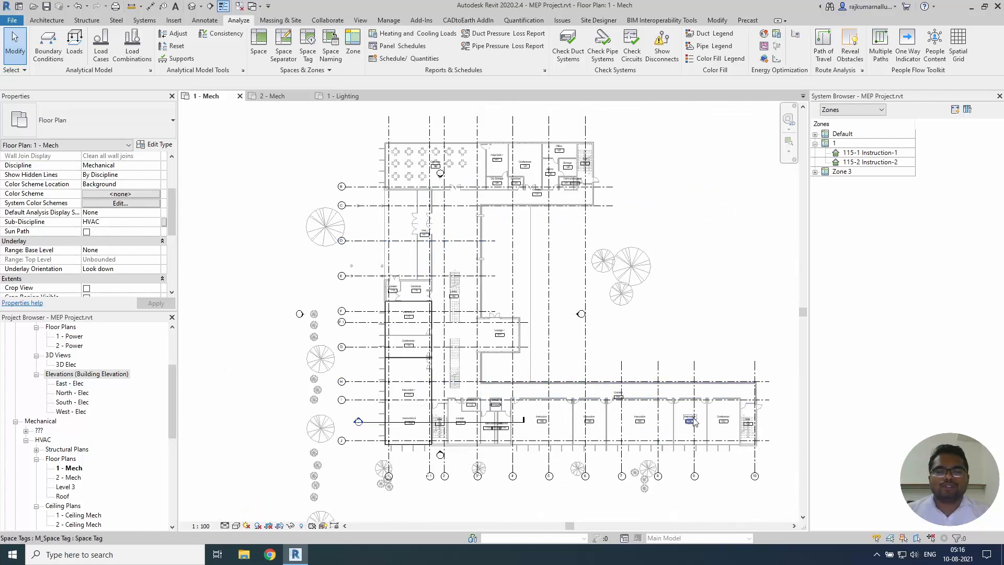
scroll(694, 424, "up", 5)
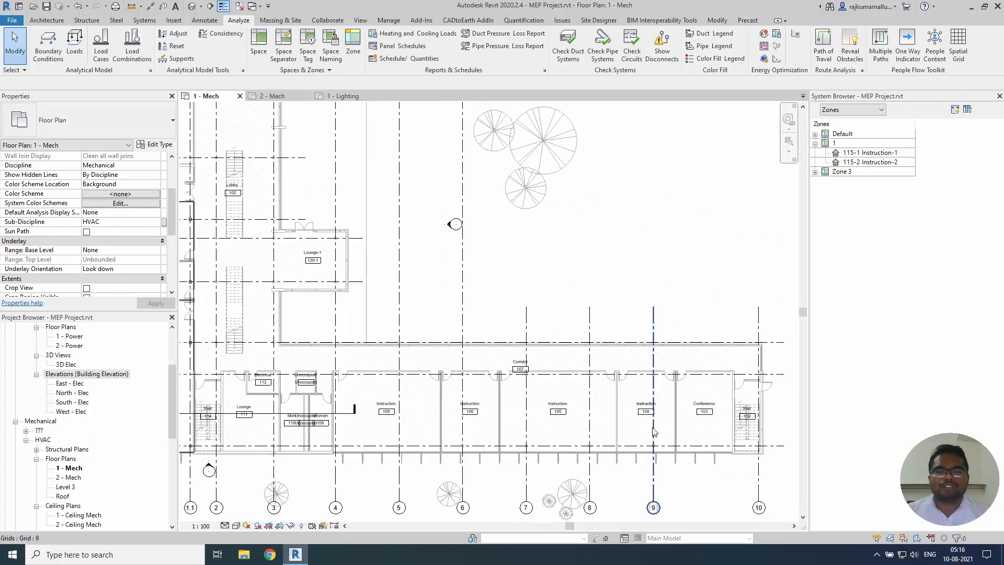
scroll(544, 429, "down", 1)
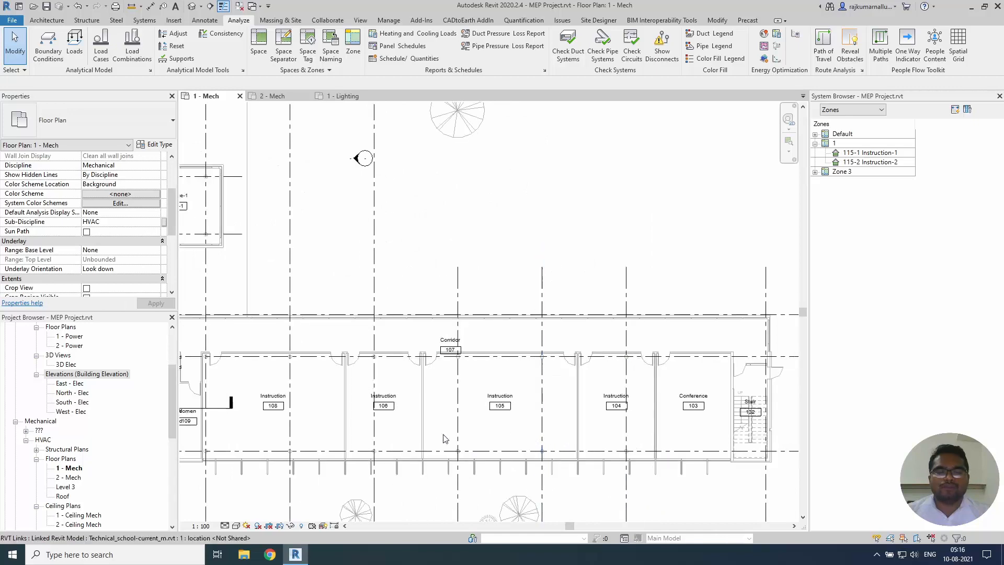
Rename the Spaces color scheme Schema 1 as Name and accept the color scheme settings.
left_click(302, 70)
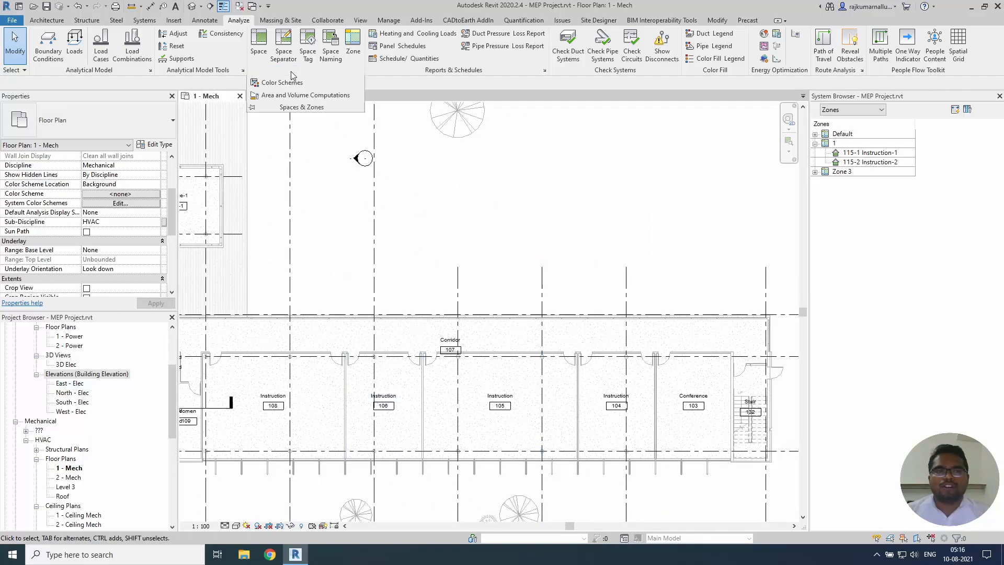
left_click(268, 83)
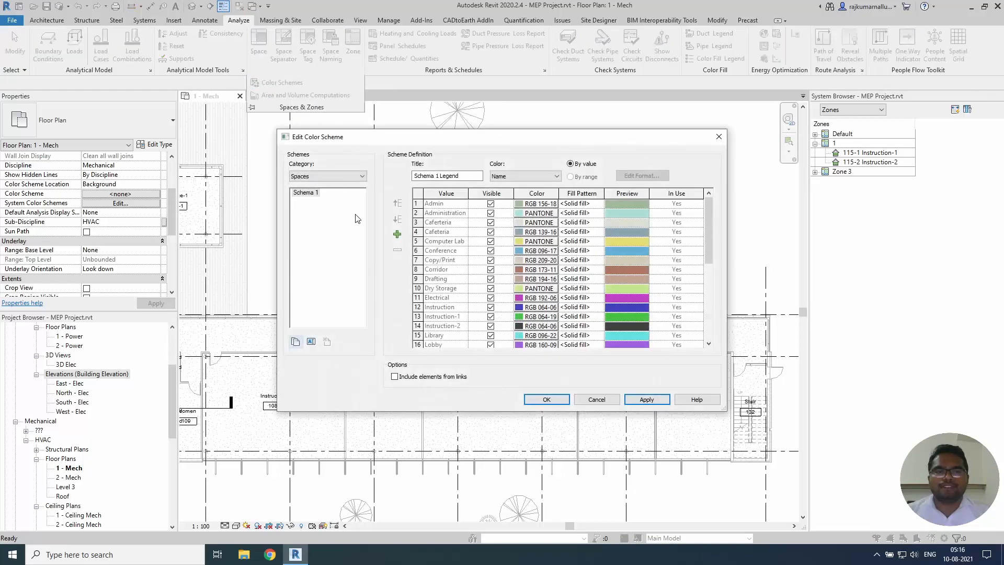
left_click(306, 193)
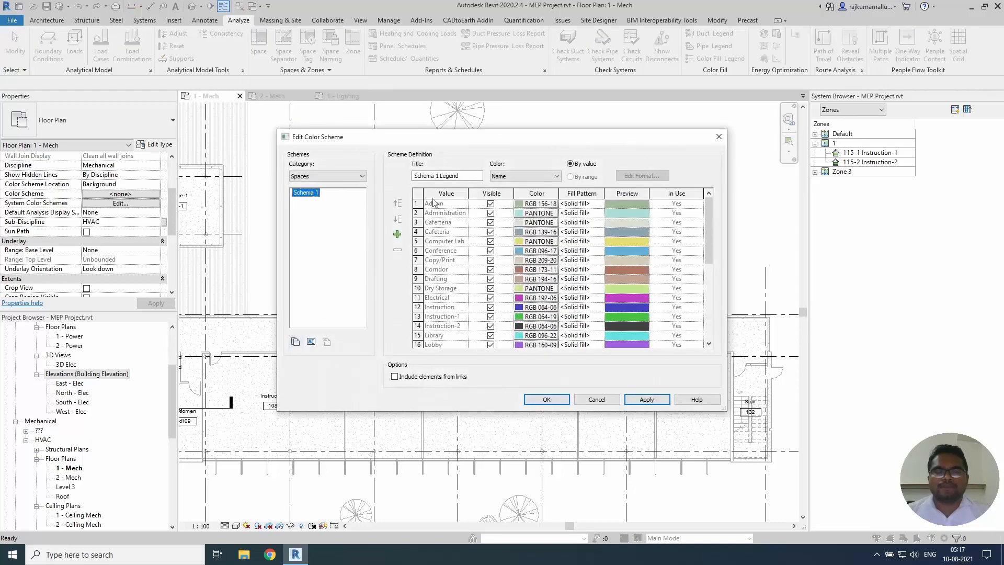
left_click(524, 177)
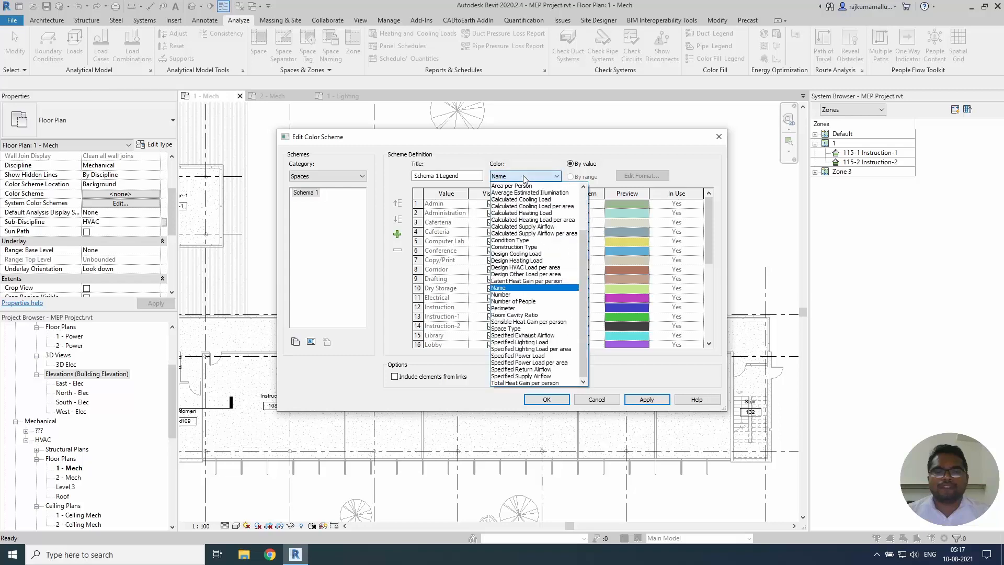
left_click(524, 178)
left_click(311, 198)
left_click(304, 194)
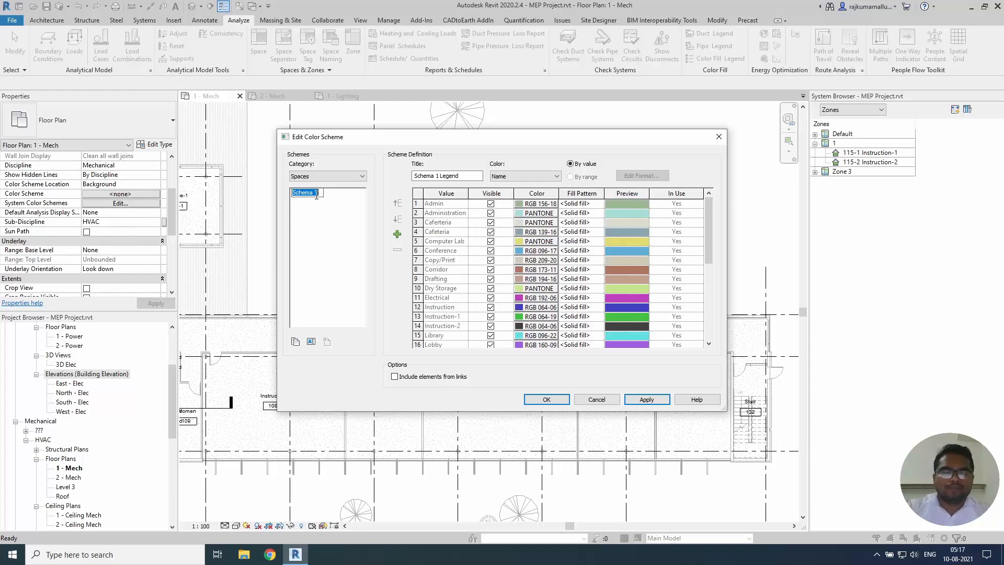
type("Name")
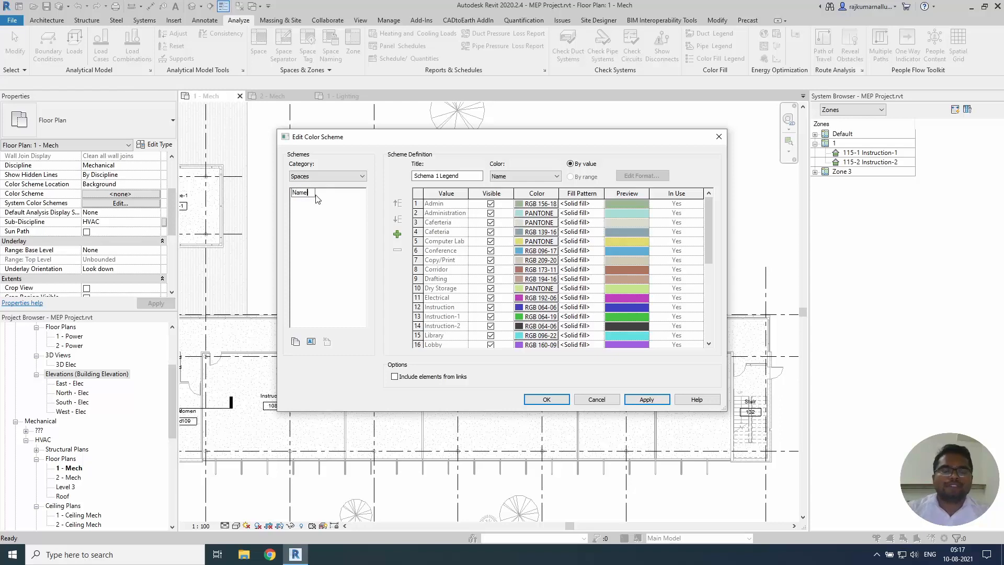
key("Return")
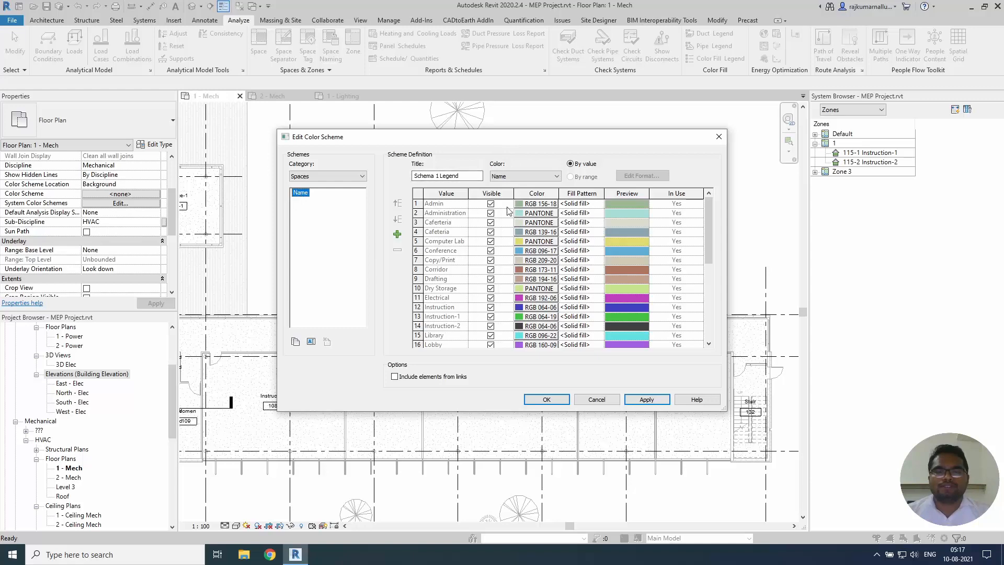
left_click(546, 400)
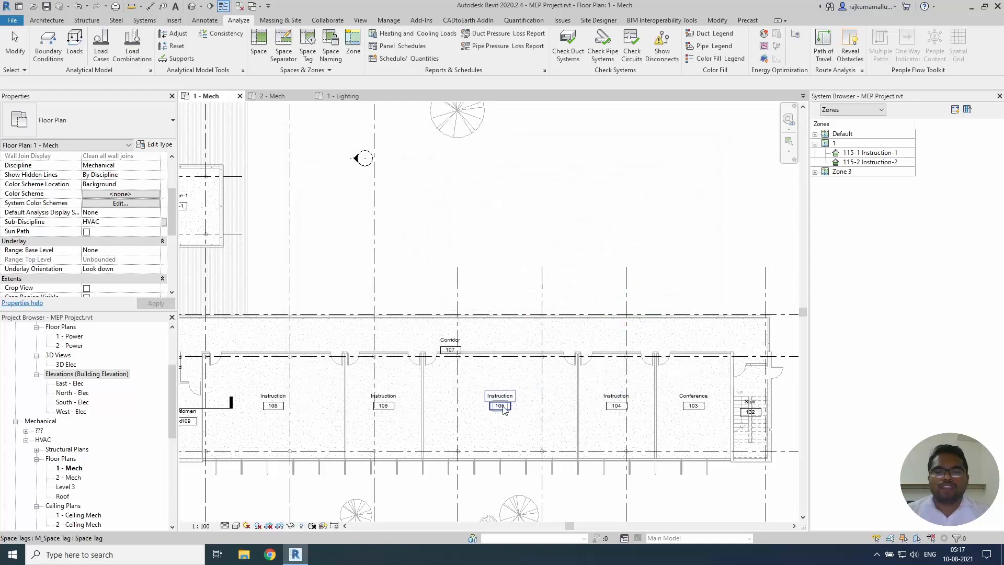
Apply the Spaces color scheme Name to the 1 - Mech floor plan and look over the colored spaces.
scroll(203, 246, "down", 3)
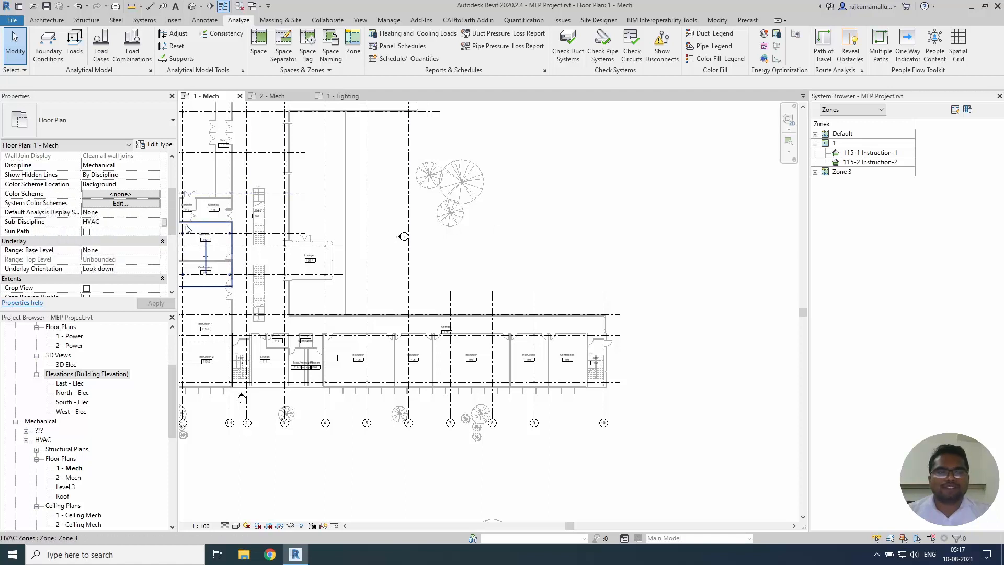
mouse_move(170, 207)
left_mouse_down()
mouse_move(167, 173)
mouse_move(167, 191)
left_mouse_up()
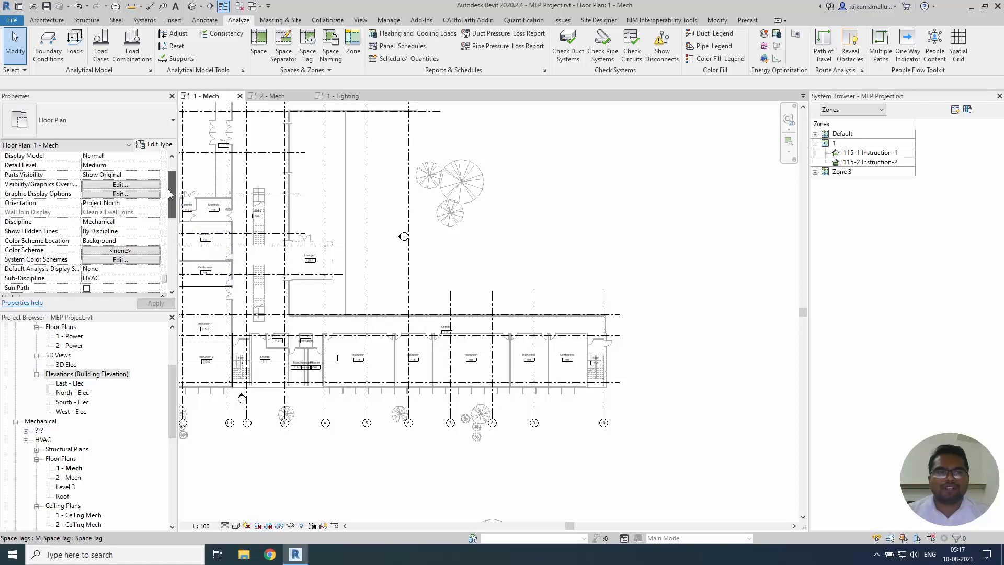
left_click(89, 250)
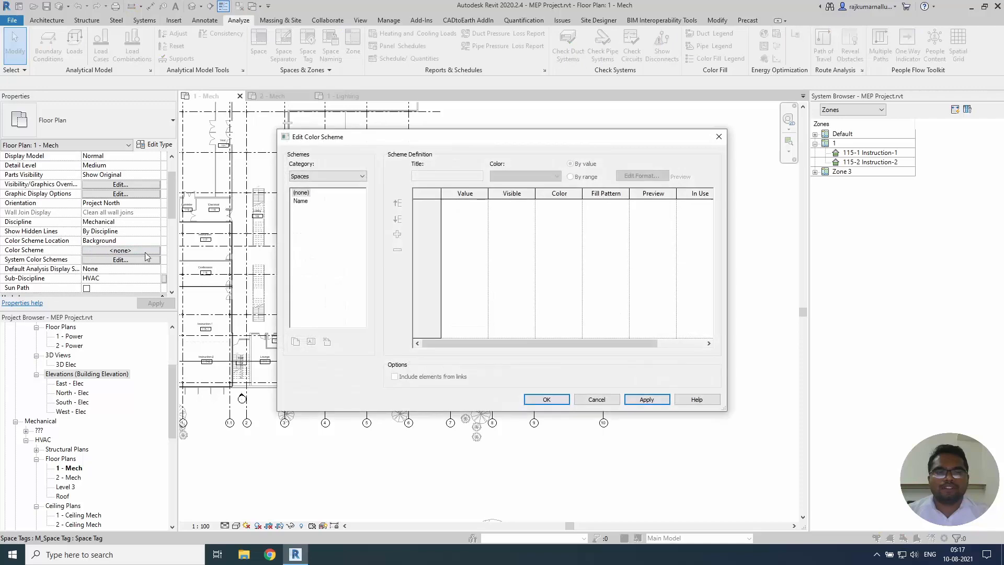
left_click(307, 202)
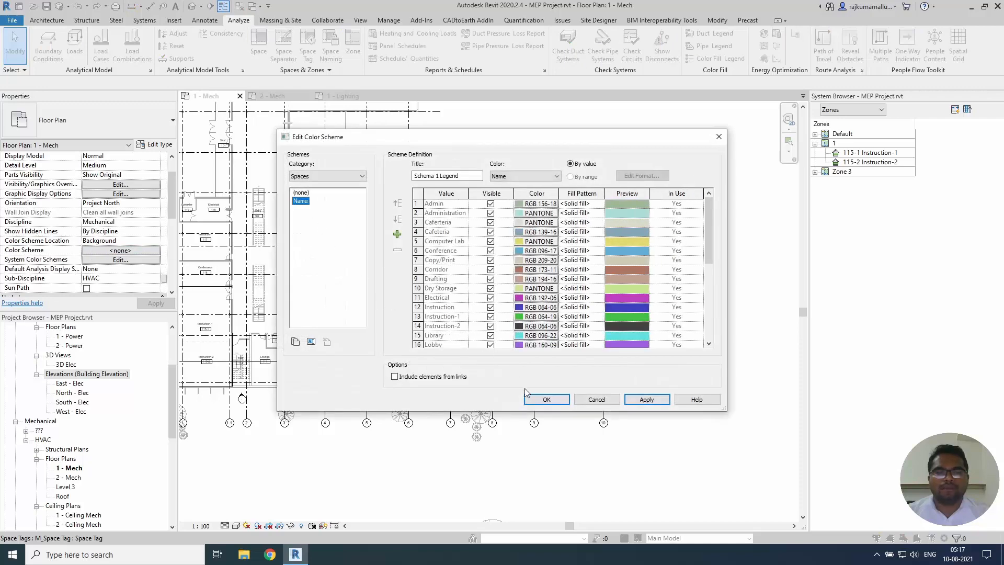
left_click(545, 399)
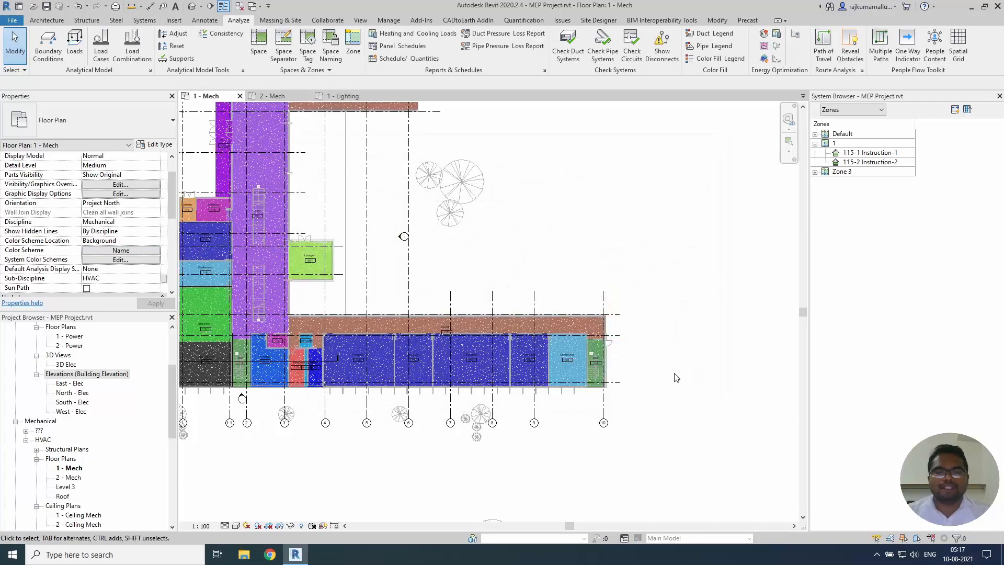
middle_click_drag(621, 352, 788, 489)
scroll(553, 310, "up", 2)
middle_click_drag(550, 283, 539, 321)
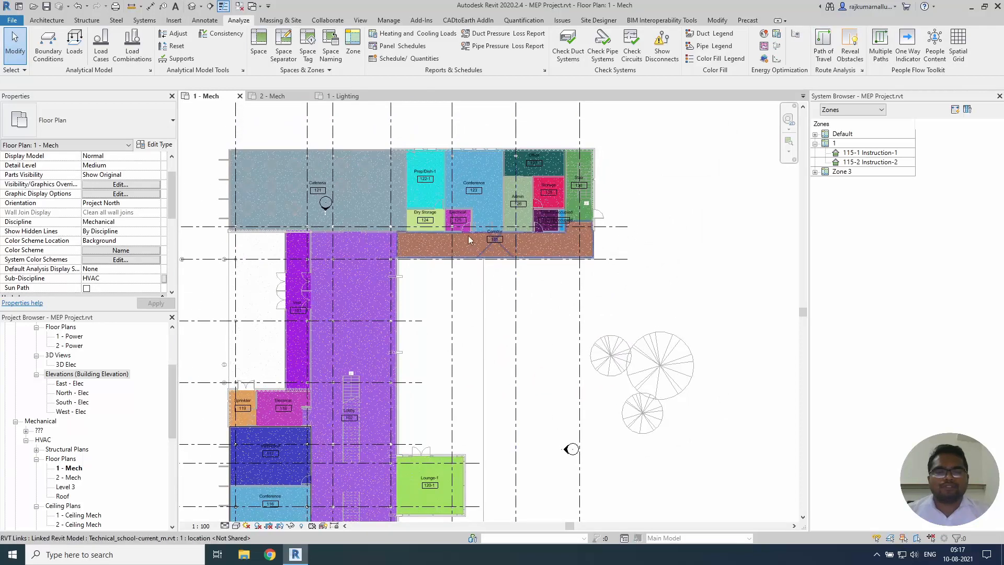
scroll(441, 226, "up", 2)
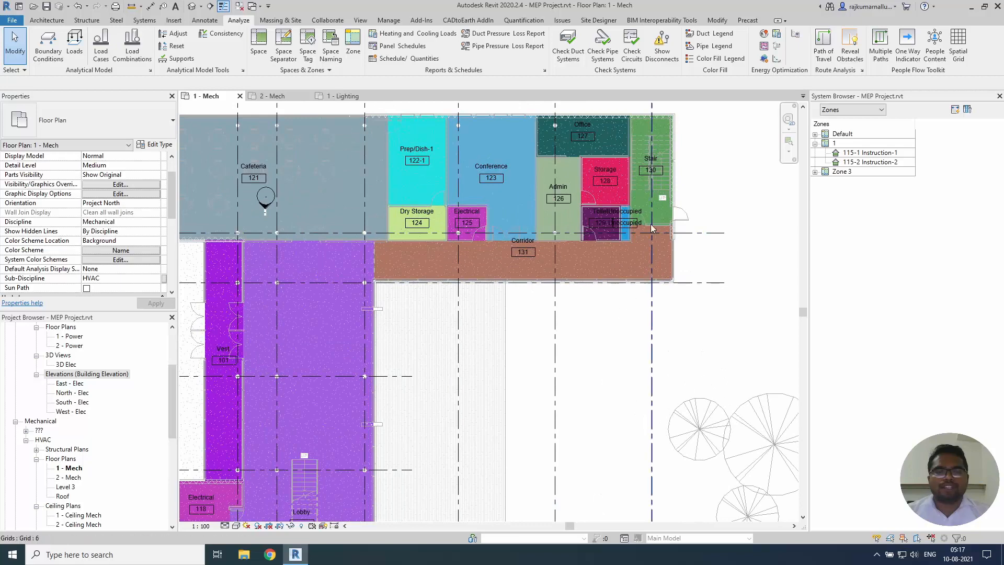
middle_click_drag(575, 374, 603, 238)
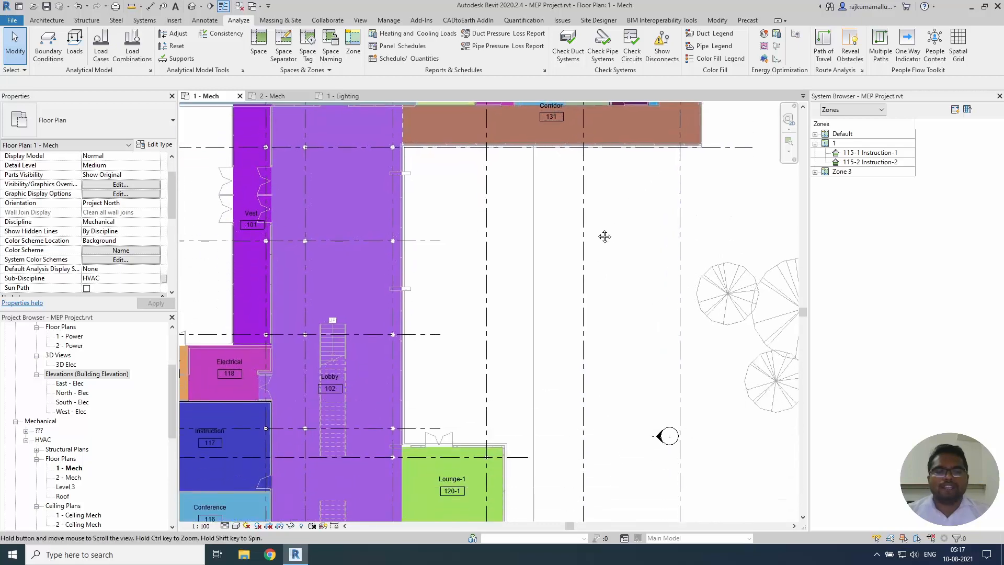
Look over the colored Level 1 spaces from Lounge-1 and the Lobby to the Cafeteria and Corridor 131 wing.
scroll(598, 233, "down", 3)
scroll(504, 318, "up", 2)
scroll(505, 318, "down", 2)
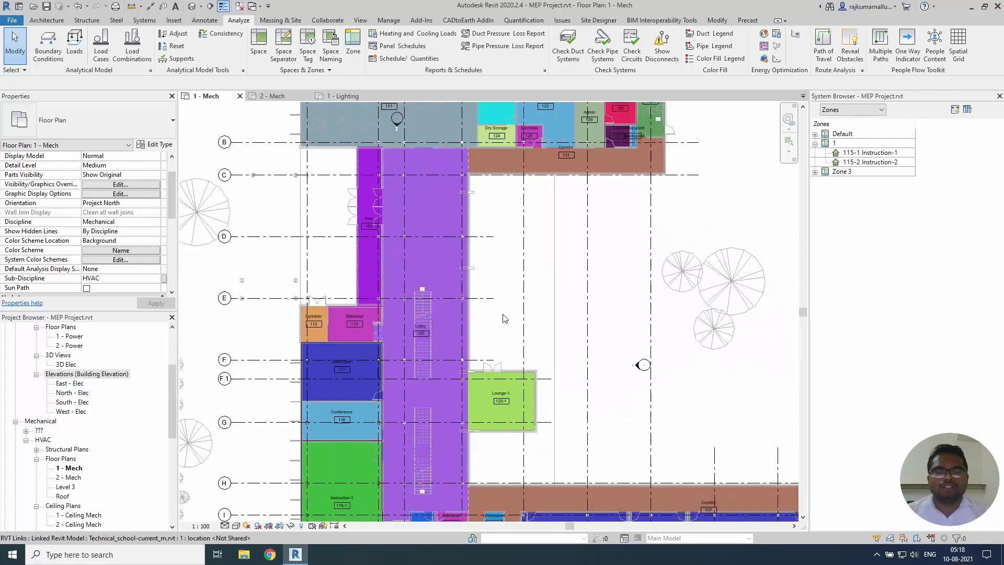
scroll(506, 318, "up", 1)
middle_click_drag(511, 268, 479, 352)
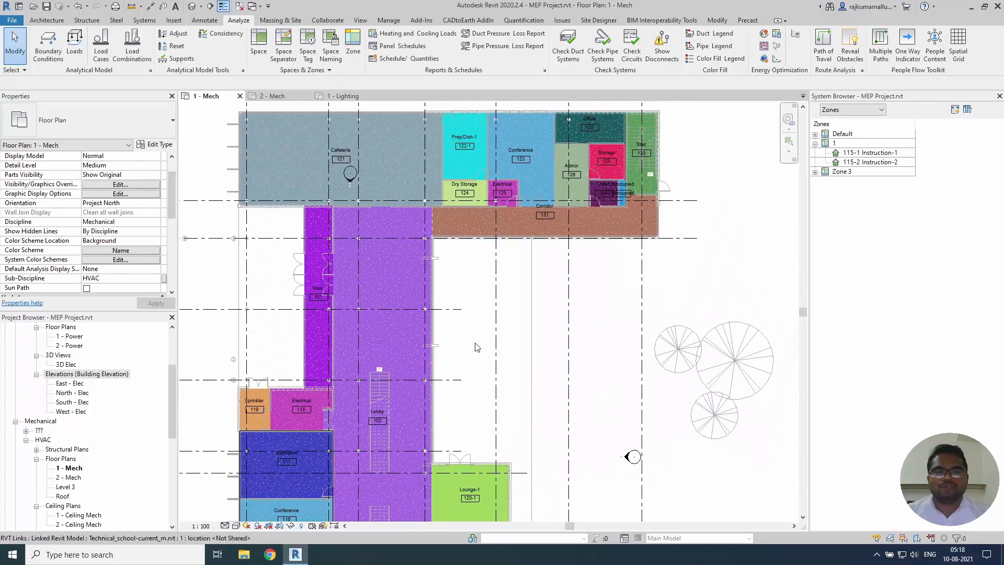
scroll(393, 268, "up", 1)
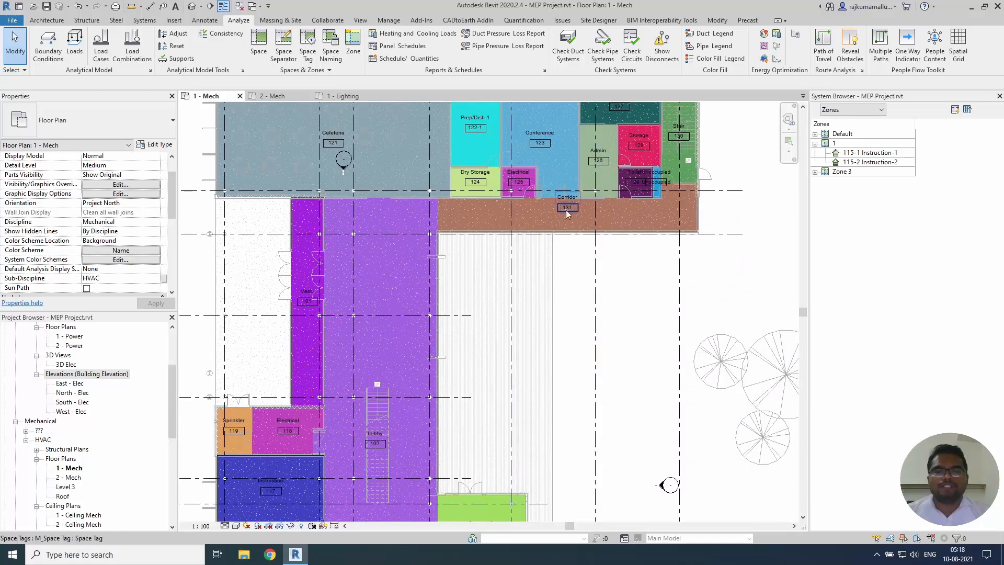
middle_click_drag(644, 250, 574, 271)
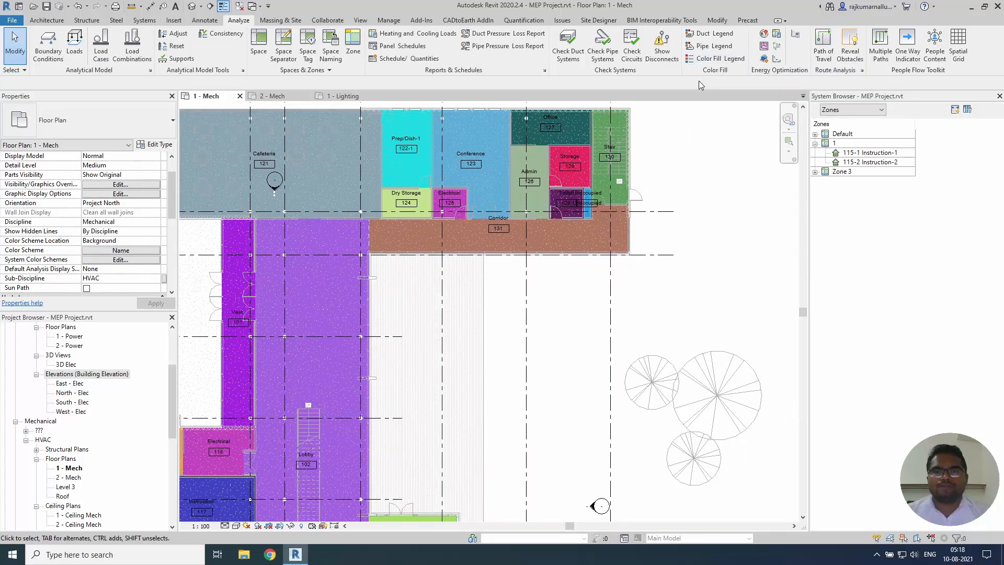
Place a color fill legend for the spaces in the empty area east of the building on the floor plan.
left_click(713, 59)
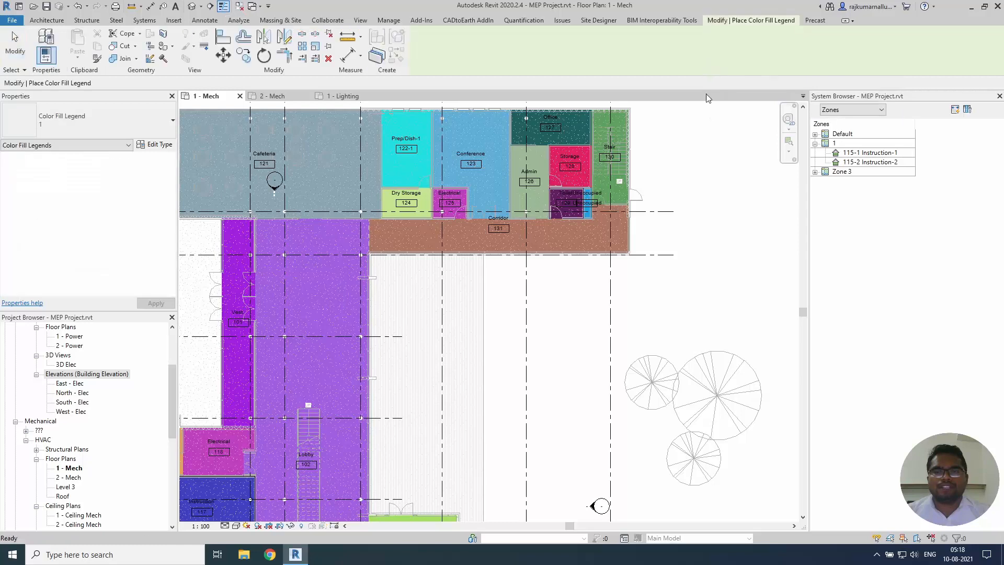
scroll(515, 157, "down", 3)
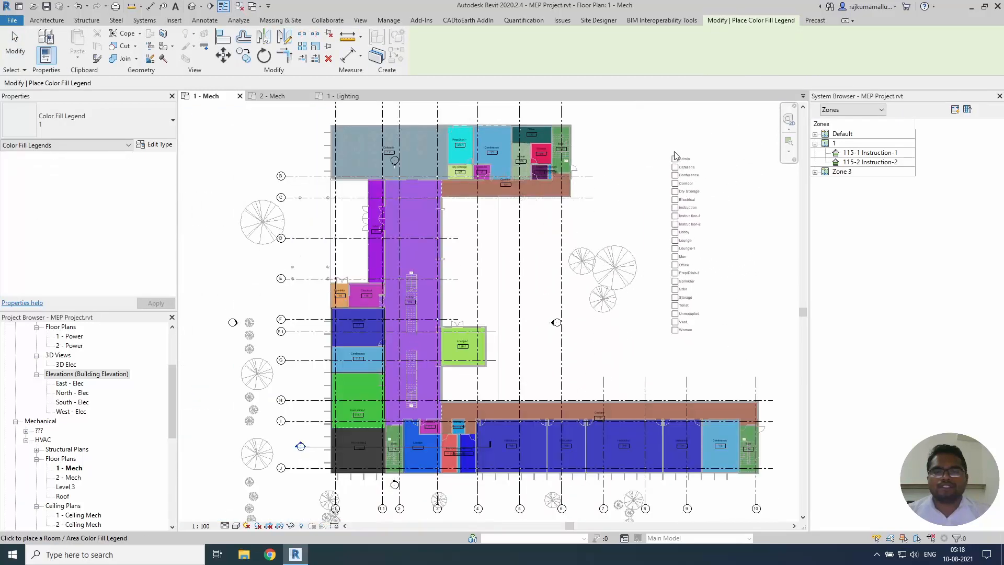
left_click(684, 148)
left_click(683, 278)
scroll(696, 285, "up", 2)
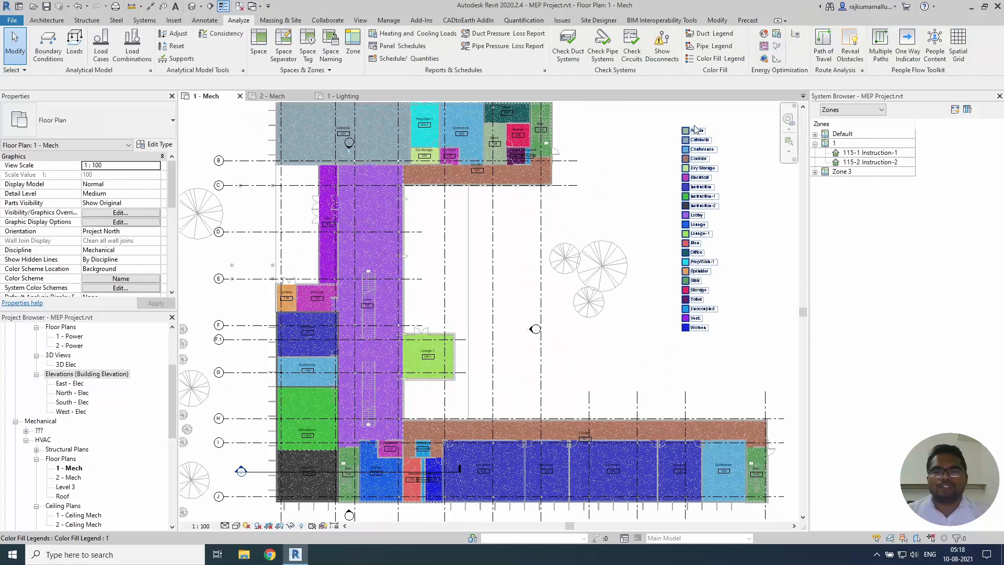
scroll(695, 127, "up", 3)
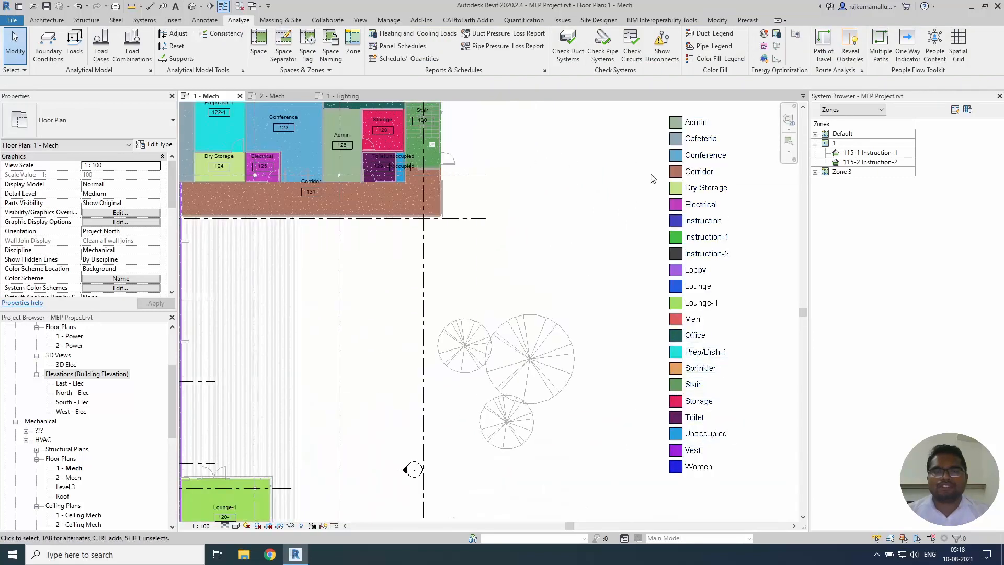
Review the color scheme definition behind the placed legend and close it without changes.
left_click(677, 220)
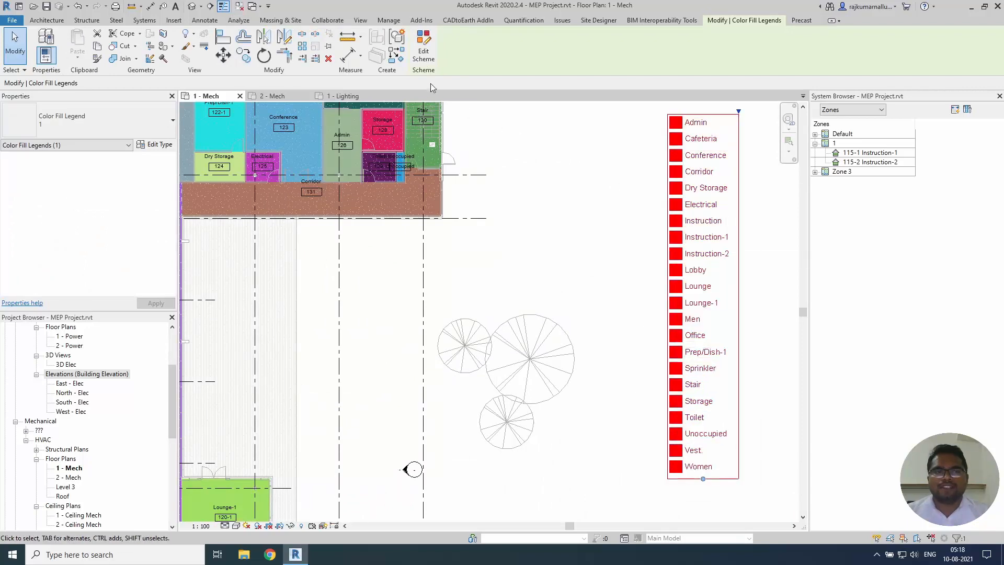
left_click(422, 61)
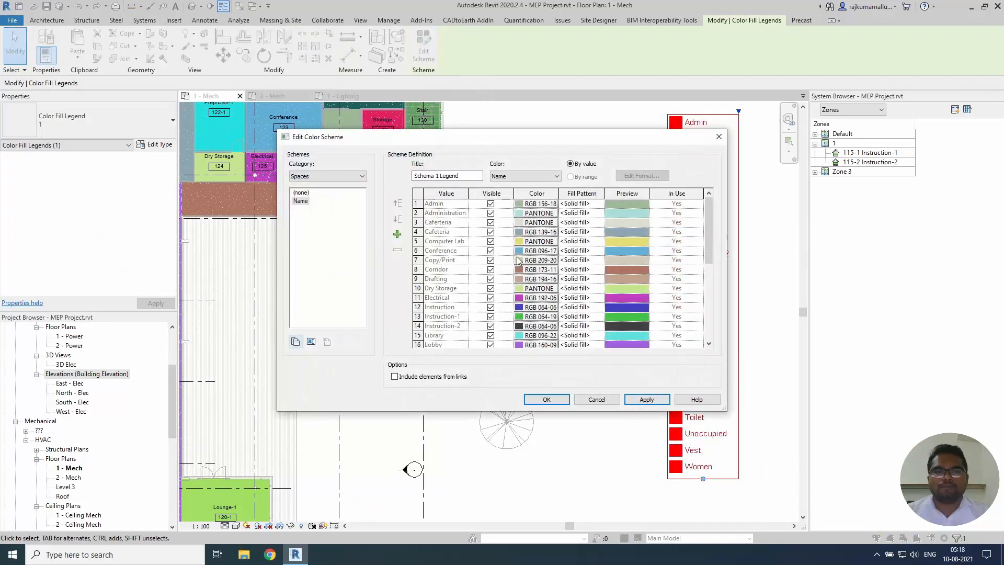
key("Escape")
key("Escape")
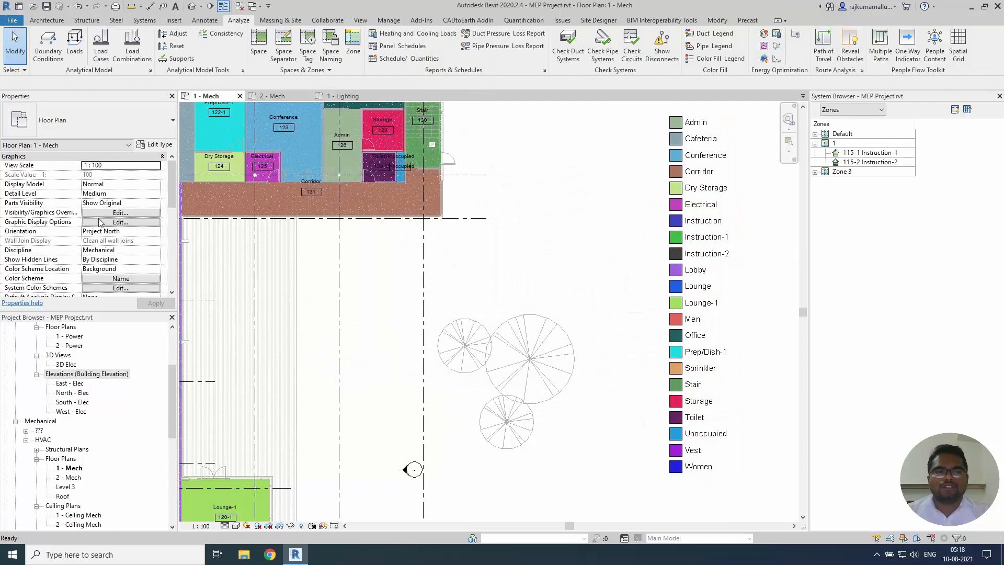
Duplicate the floor plan's Spaces color scheme Name as a new scheme called Area.
left_click_drag(172, 199, 172, 220)
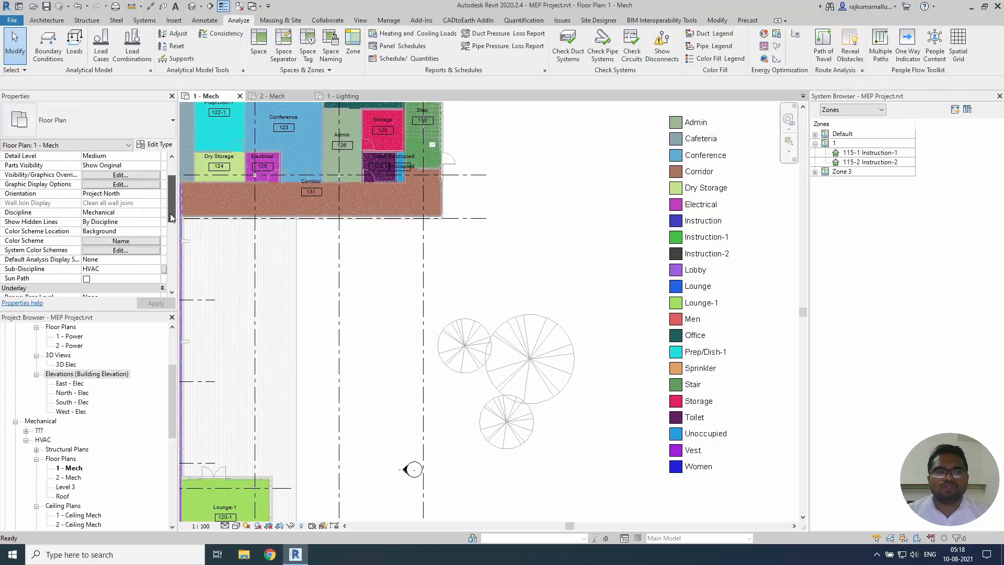
left_click(121, 241)
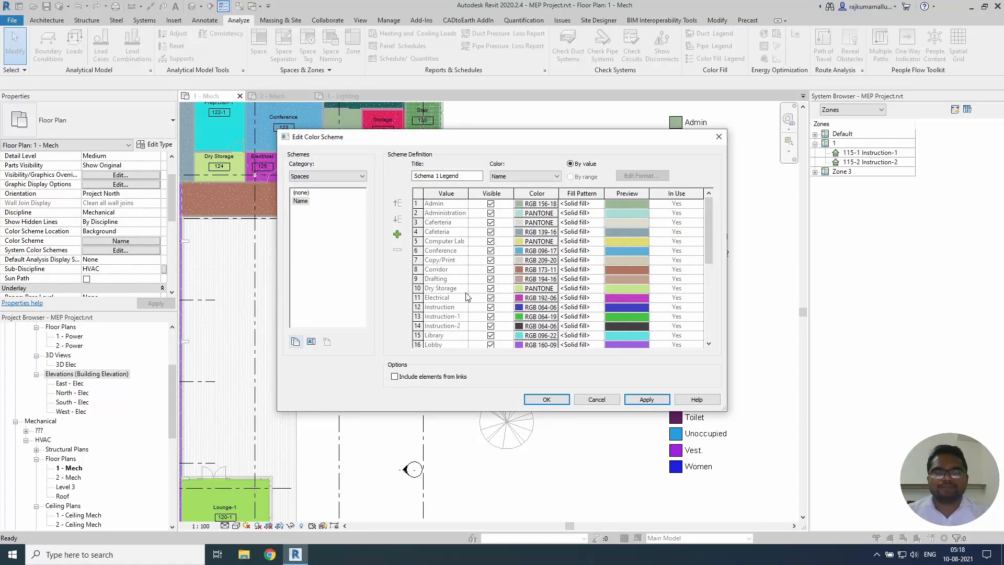
left_click(296, 341)
type("Area")
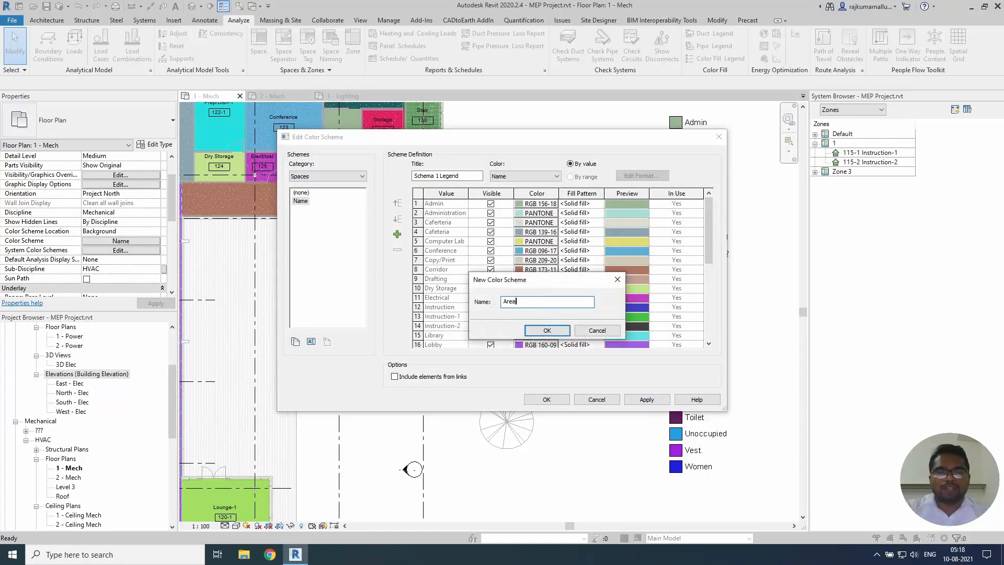
key("Return")
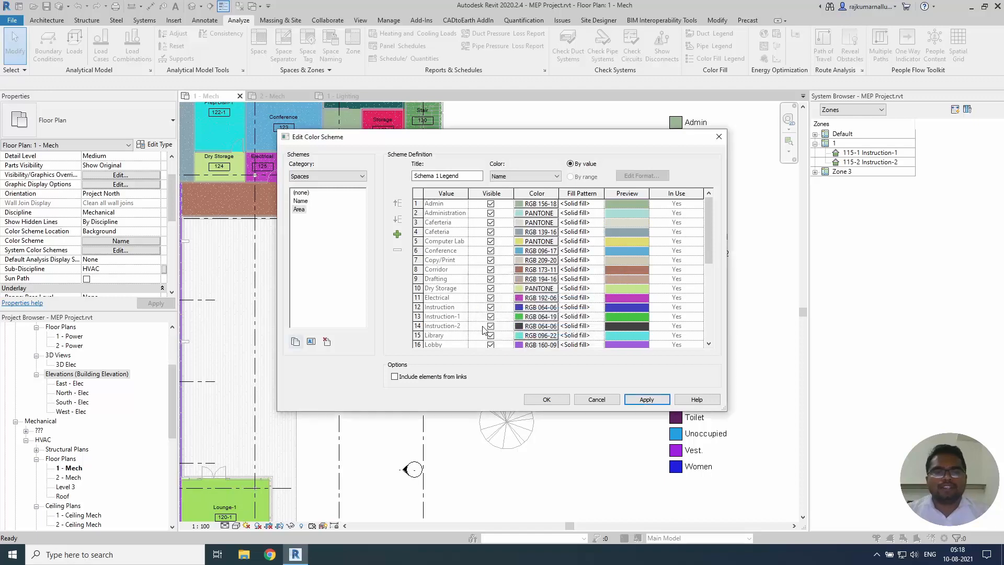
Set the Area scheme to color spaces by the Area parameter, accepting that the existing colors are not preserved.
left_click(520, 177)
key("a")
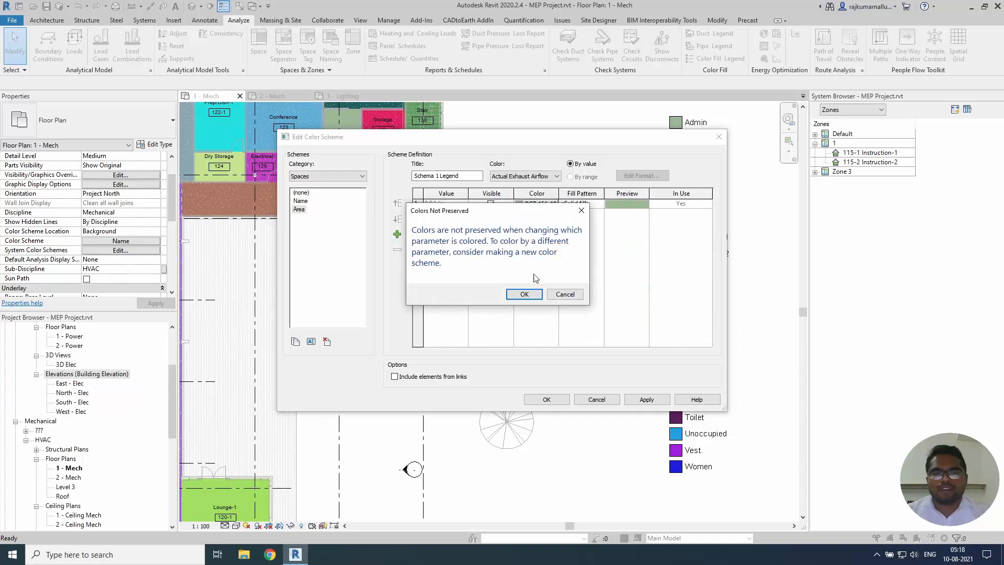
left_click(534, 296)
left_click(535, 296)
left_click(542, 179)
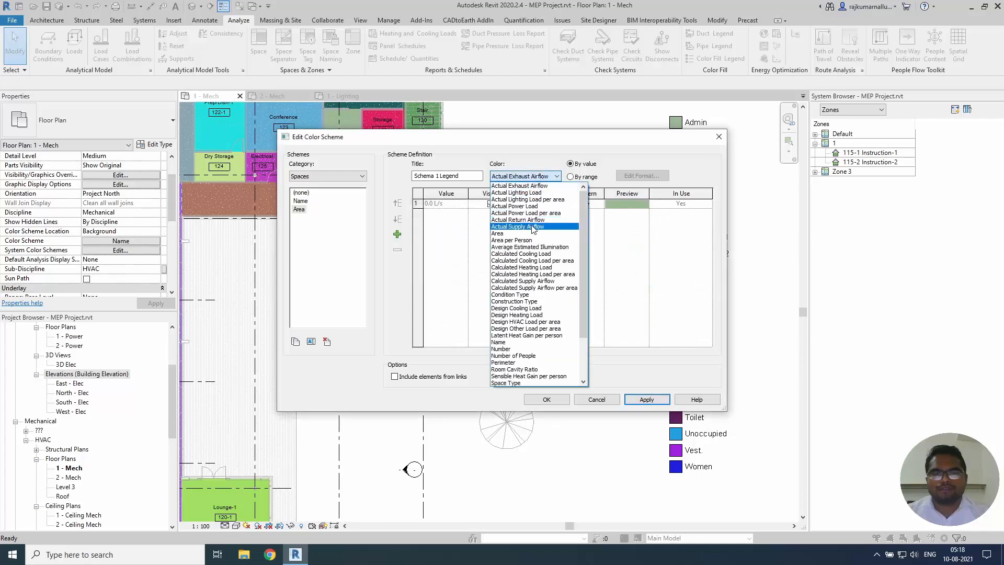
left_click(535, 239)
left_click(523, 294)
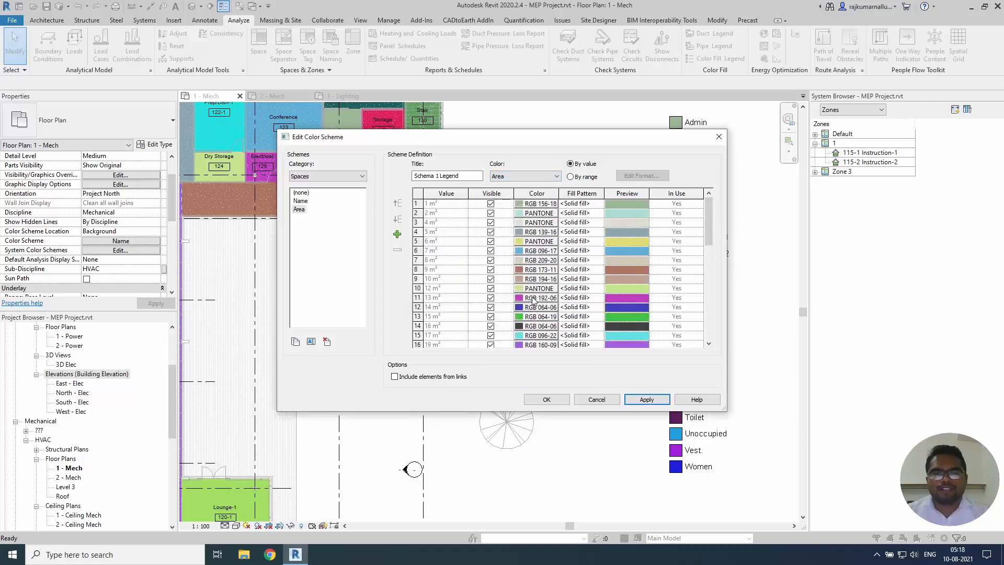
Examine the fill pattern and color options of the 1 m² entry in the Area scheme.
left_click(445, 236)
left_click(600, 206)
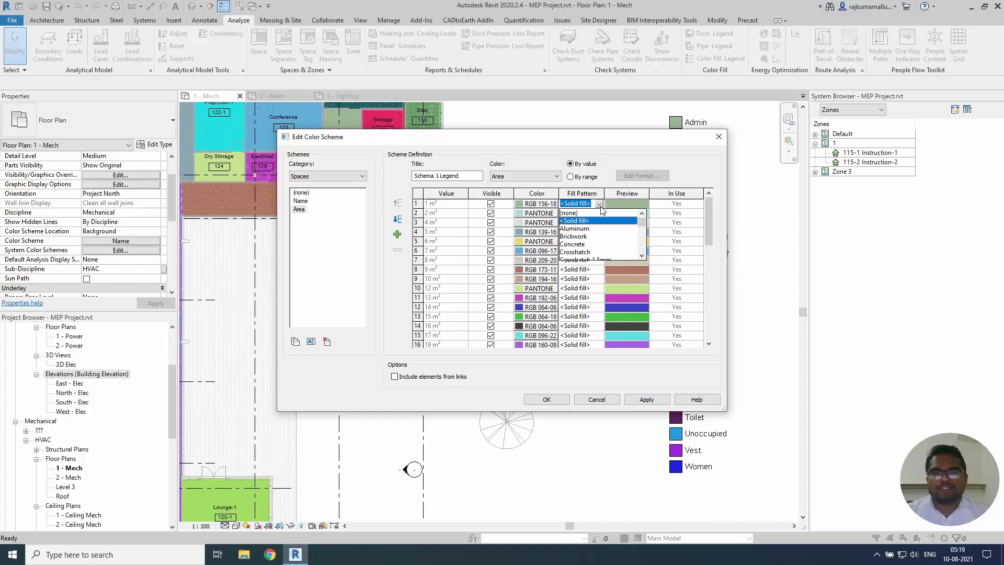
left_click(600, 208)
left_click(534, 204)
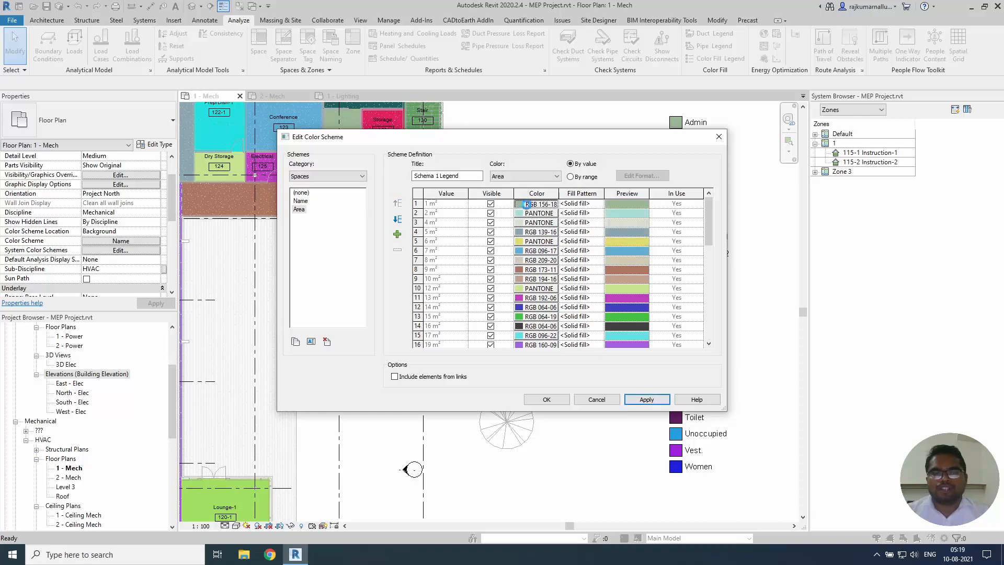
key("Escape")
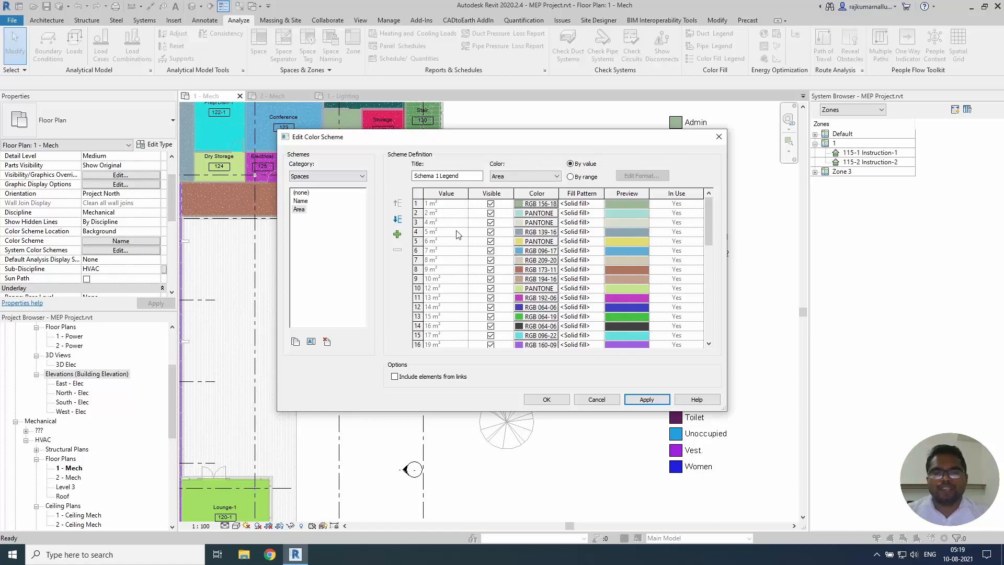
Switch the Area scheme to color by range and add three more ranges below 20 m².
left_click(572, 177)
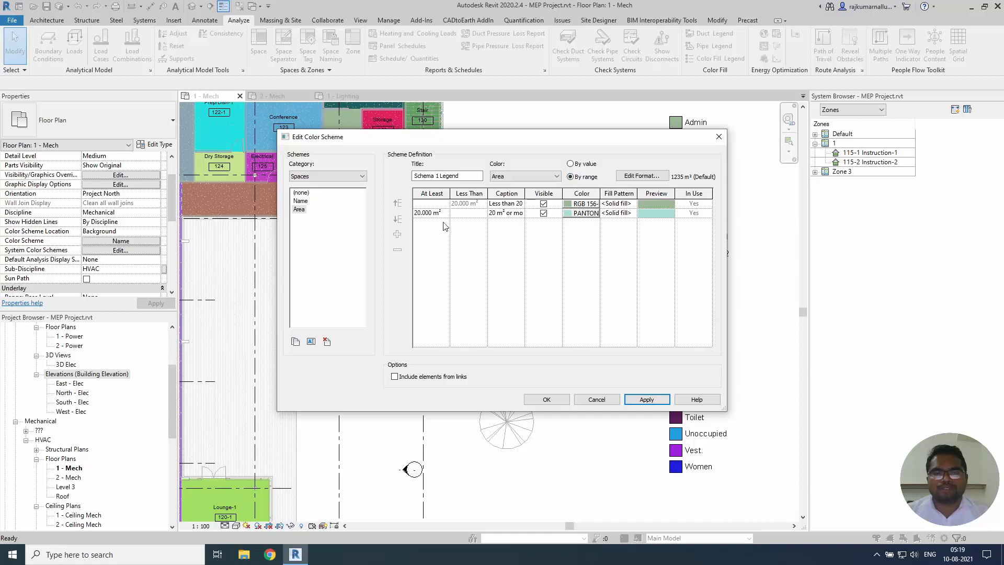
left_click(433, 204)
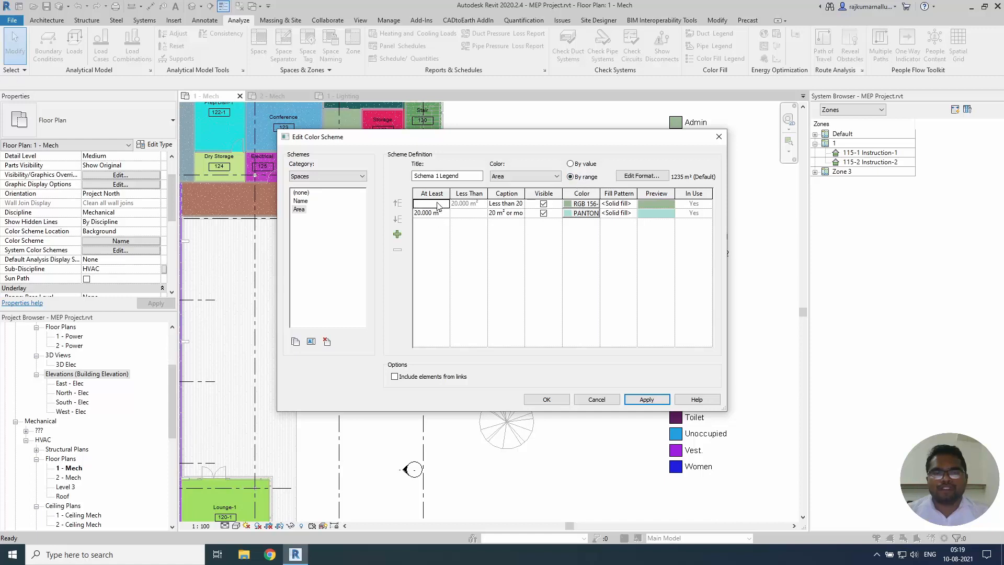
left_click(397, 235)
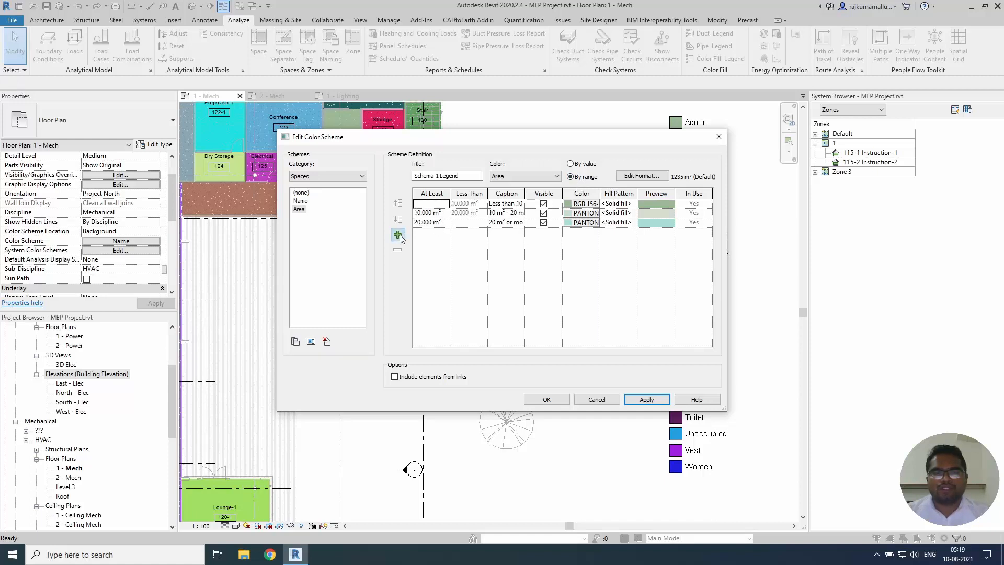
left_click(398, 235)
left_click(398, 234)
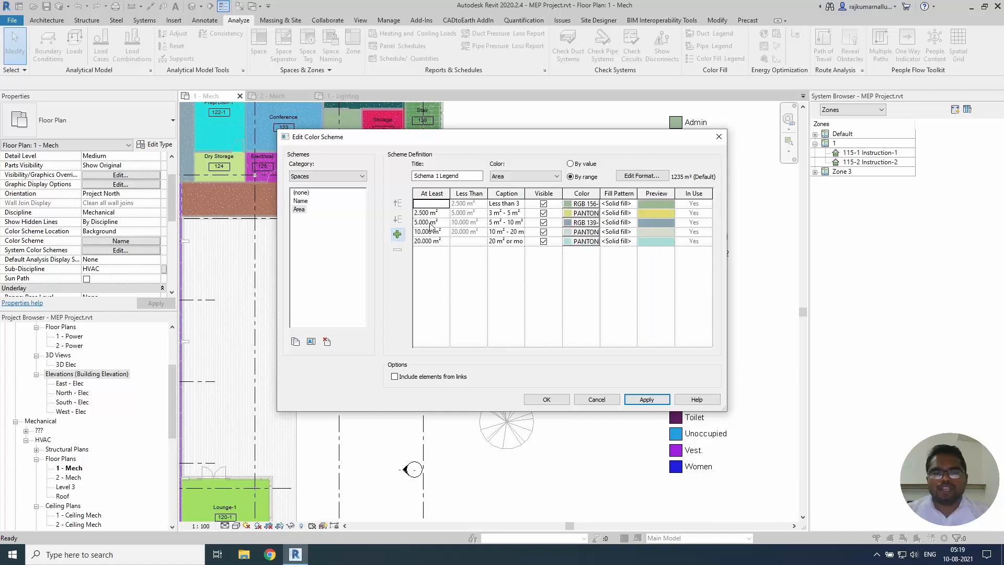
Set the lower limit of the second range to 1 m² and of the fourth range to 15 m².
left_click_drag(441, 213, 420, 213)
type("1")
key("Return")
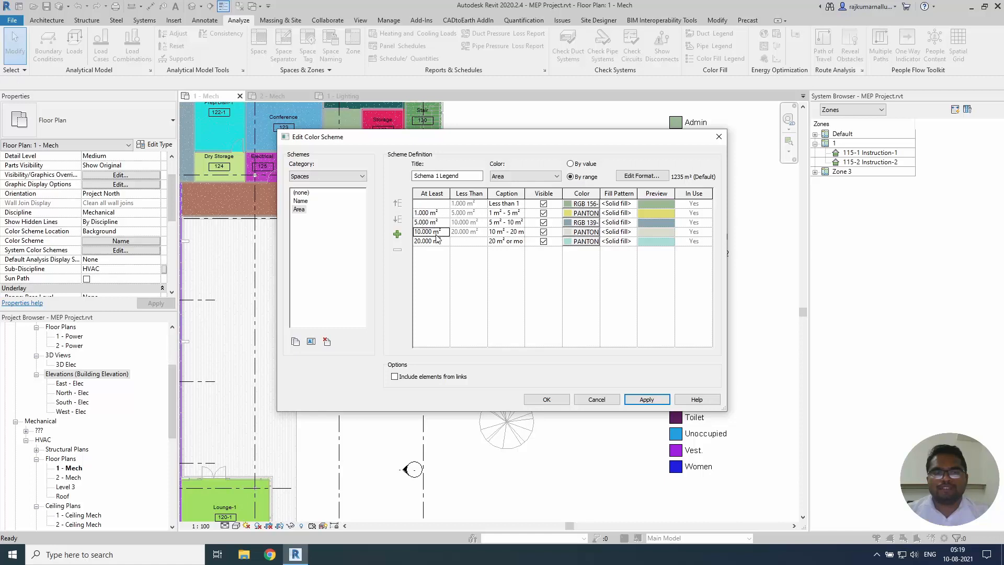
left_click(442, 231)
type("15")
key("Return")
left_click(436, 255)
Apply the Area color scheme to the 1 - Mech floor plan and look over the legend and recolored spaces.
left_click(546, 400)
scroll(570, 379, "down", 1)
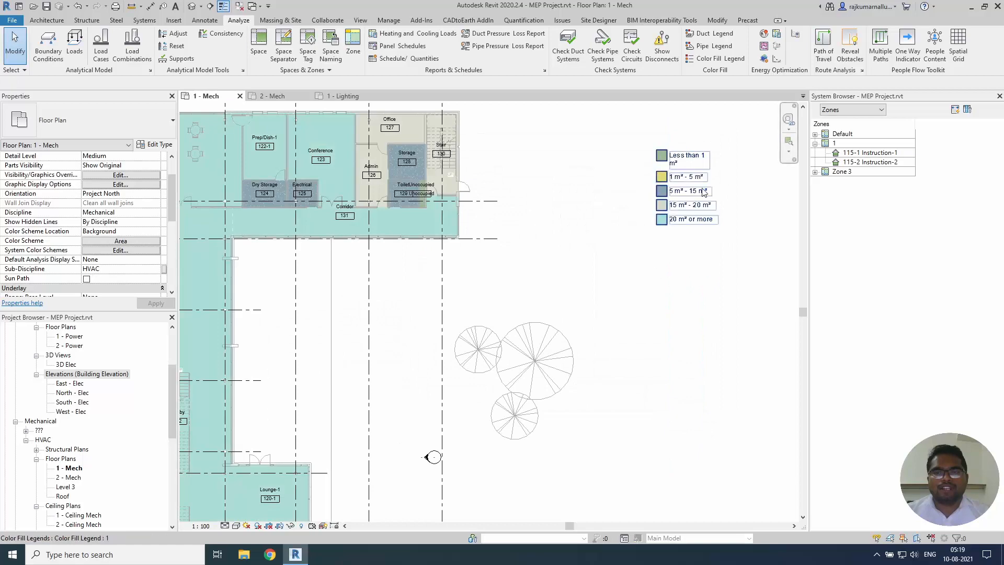
scroll(642, 280, "down", 3)
middle_click_drag(592, 293, 528, 207)
scroll(504, 246, "down", 1)
middle_click_drag(504, 255, 516, 287)
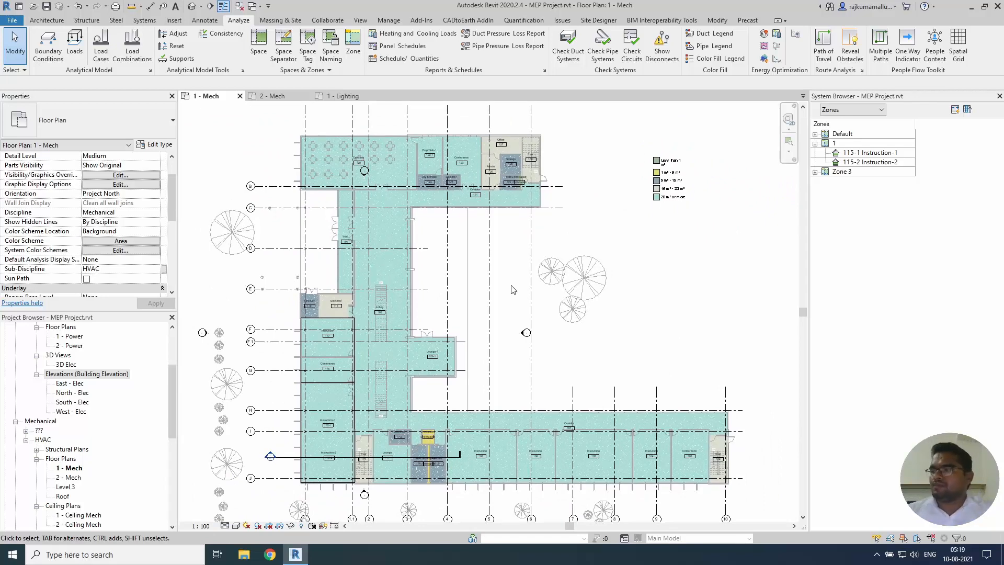
middle_click_drag(617, 341, 643, 338)
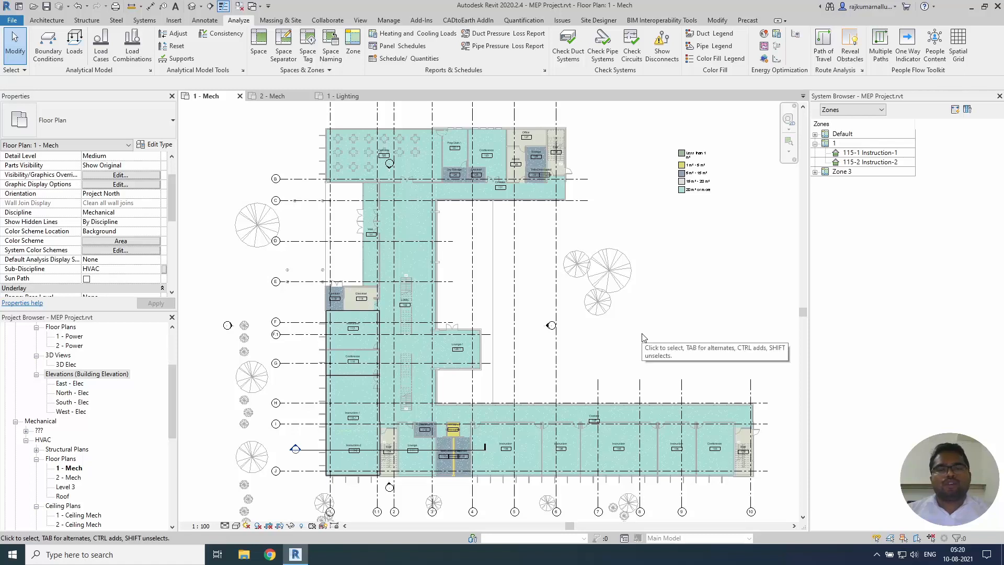